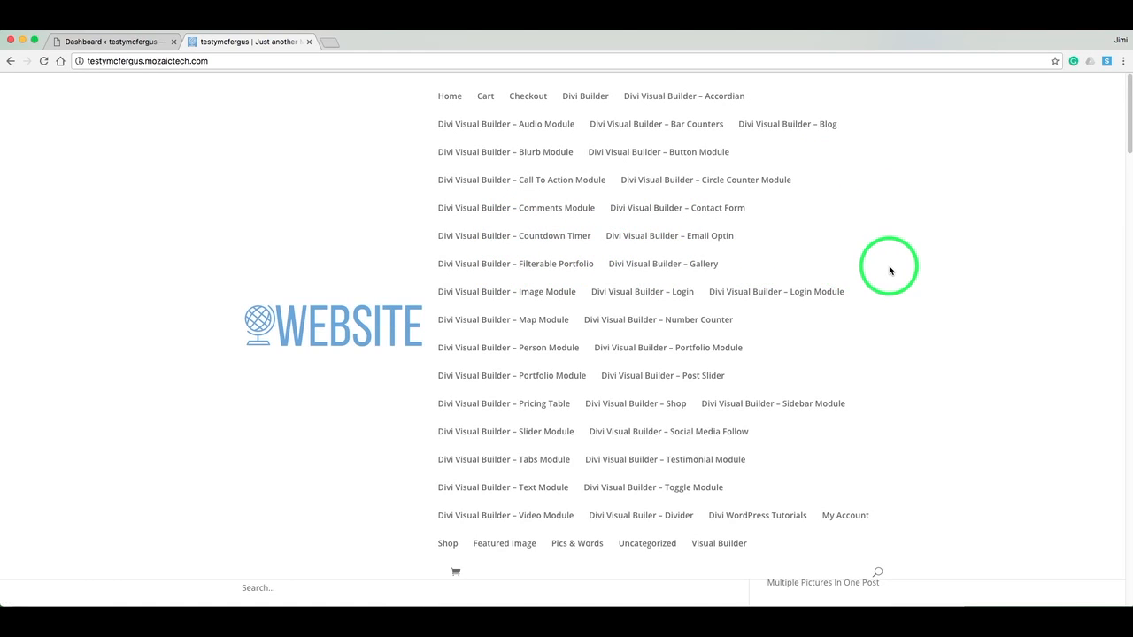
Step: Look over the site's current navigation links, and open the Menus editor in the WordPress dashboard
{"action": "scroll", "coordinate": [890, 270], "scroll_direction": "down", "scroll_amount": 3}
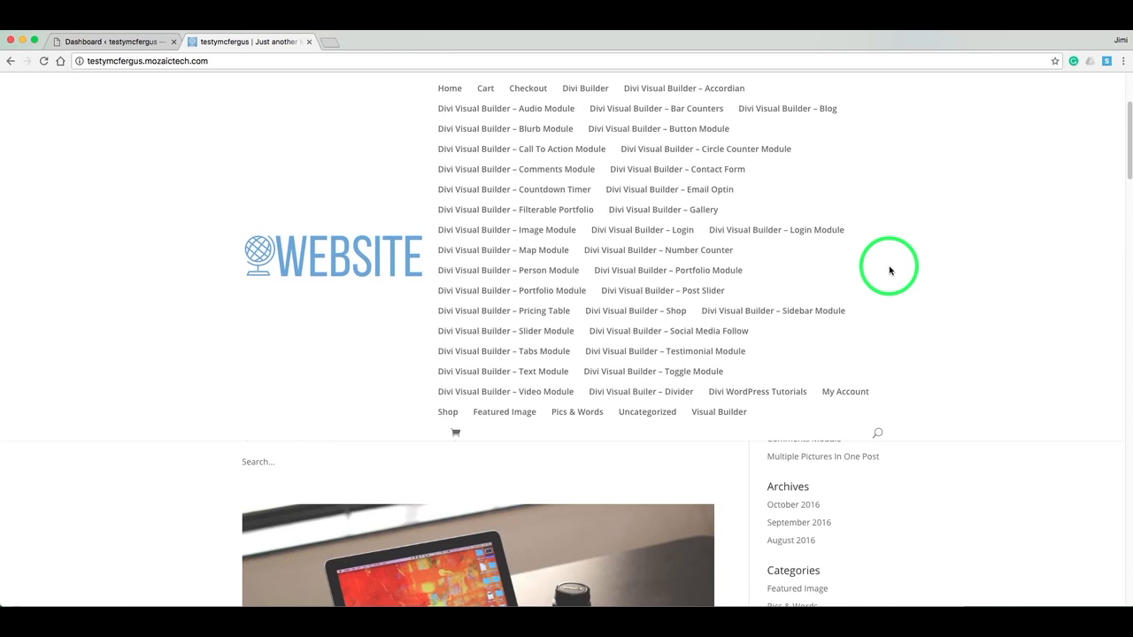
{"action": "scroll", "coordinate": [890, 270], "scroll_direction": "up", "scroll_amount": 3}
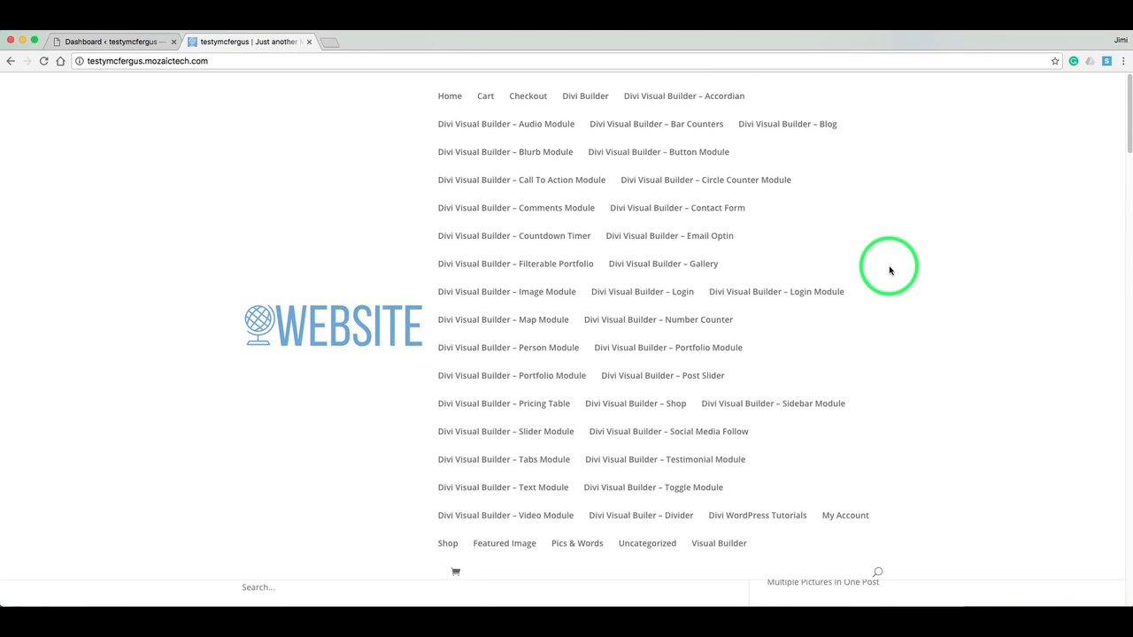
{"action": "left_click", "coordinate": [130, 44]}
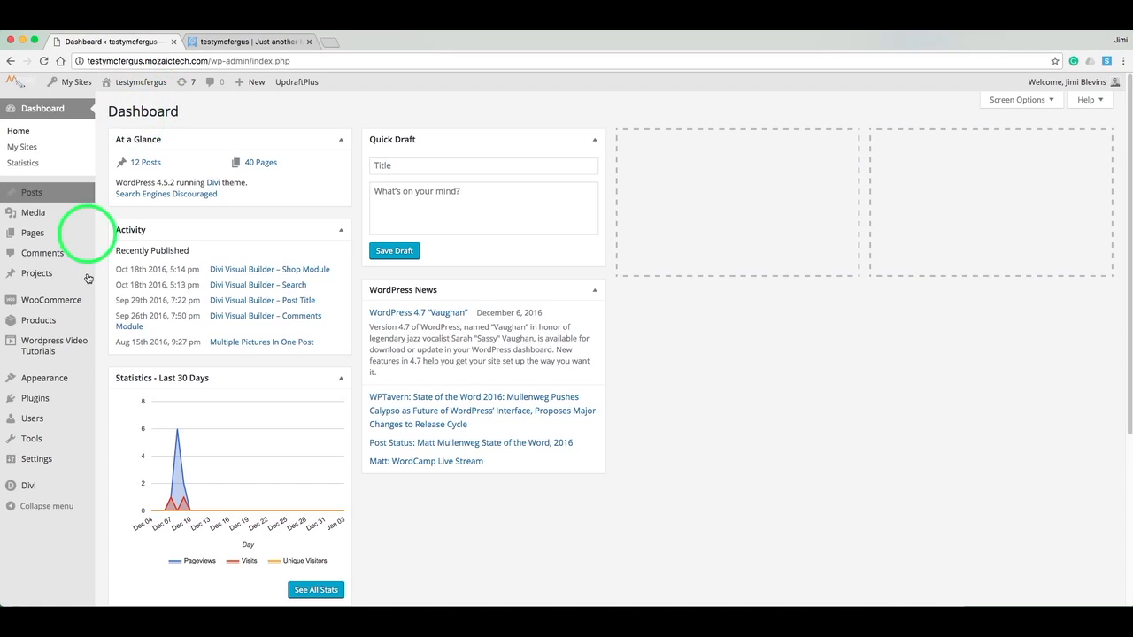
{"action": "mouse_move", "coordinate": [59, 377]}
{"action": "left_click", "coordinate": [117, 430]}
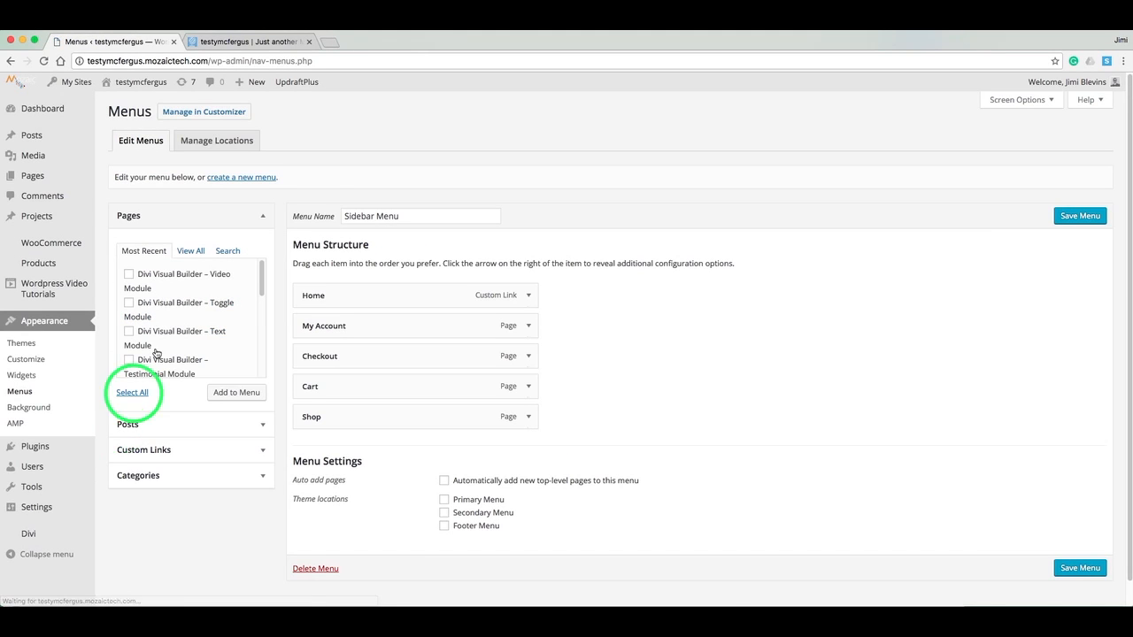
Step: Create a new menu named "Top Navigation"
{"action": "left_click", "coordinate": [228, 180]}
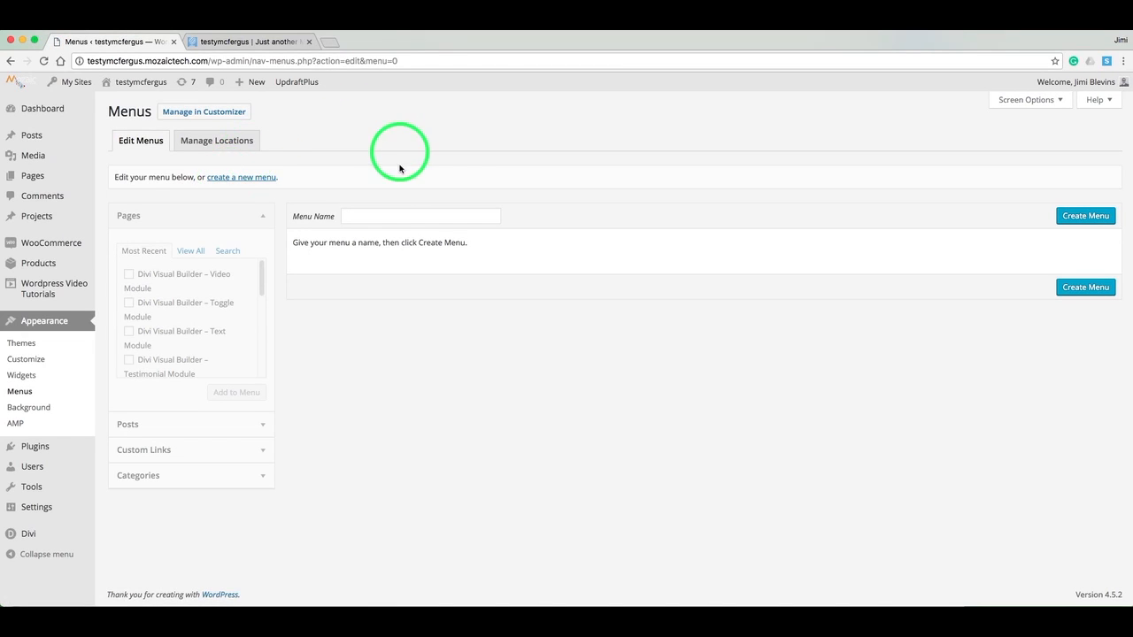
{"action": "left_click", "coordinate": [386, 220]}
{"action": "type", "text": "To"}
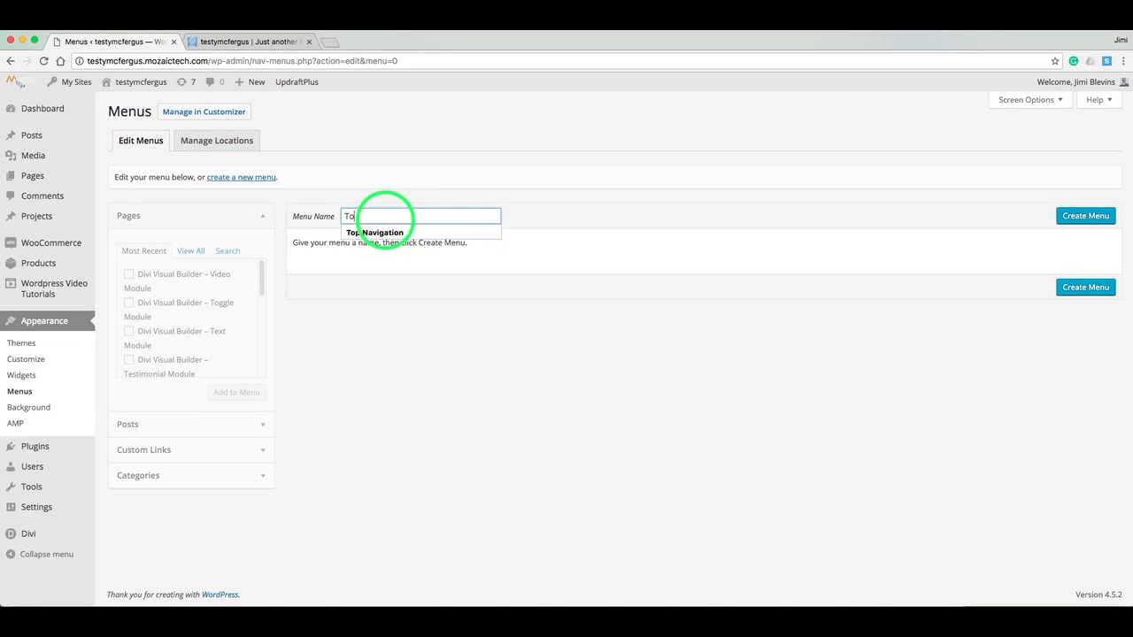
{"action": "type", "text": "p Navigation"}
{"action": "left_click", "coordinate": [663, 220]}
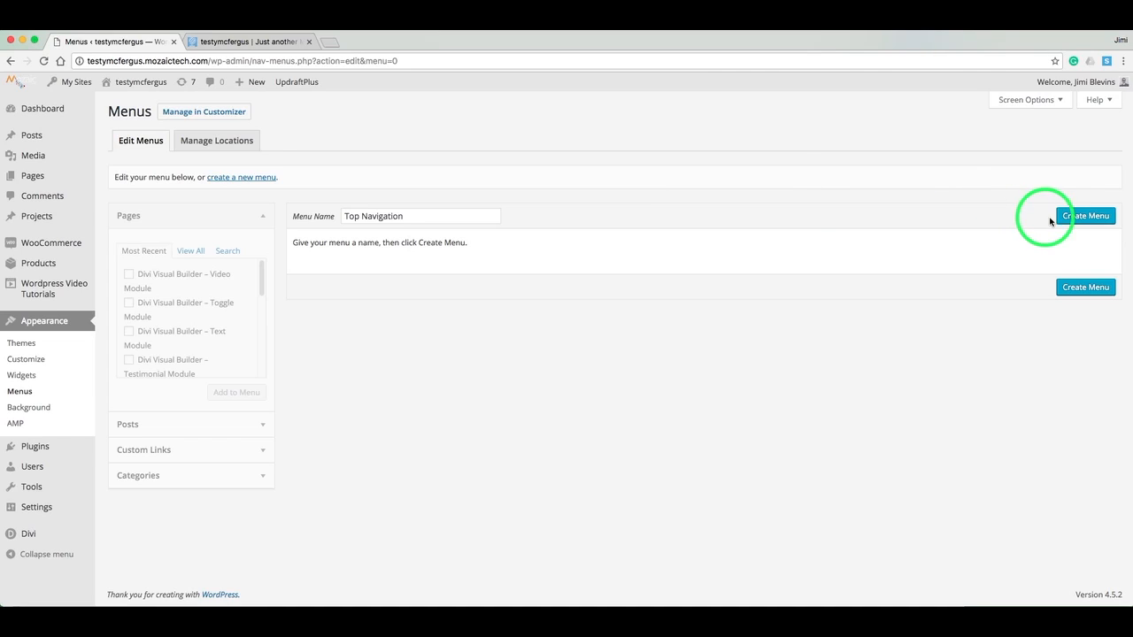
{"action": "left_click", "coordinate": [1077, 219]}
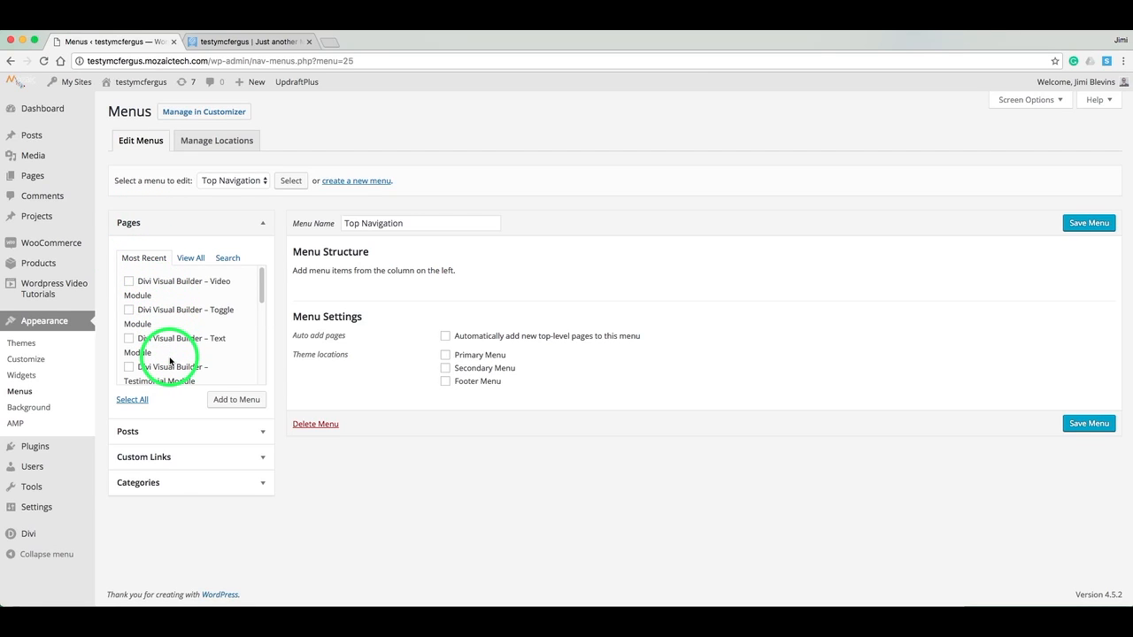
Step: Examine the pages available for the menu in the most recent list, the full list and the page search
{"action": "scroll", "coordinate": [168, 354], "scroll_direction": "down", "scroll_amount": 3}
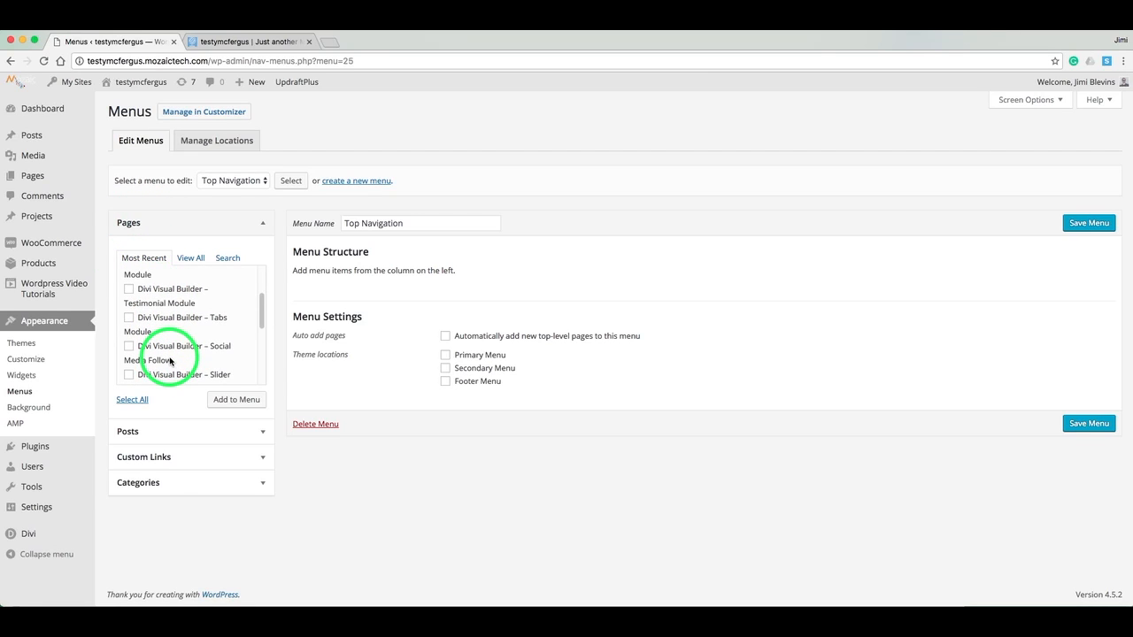
{"action": "left_click", "coordinate": [191, 259]}
{"action": "scroll", "coordinate": [188, 321], "scroll_direction": "down", "scroll_amount": 2}
{"action": "scroll", "coordinate": [188, 321], "scroll_direction": "down", "scroll_amount": 1}
{"action": "scroll", "coordinate": [186, 310], "scroll_direction": "up", "scroll_amount": 4}
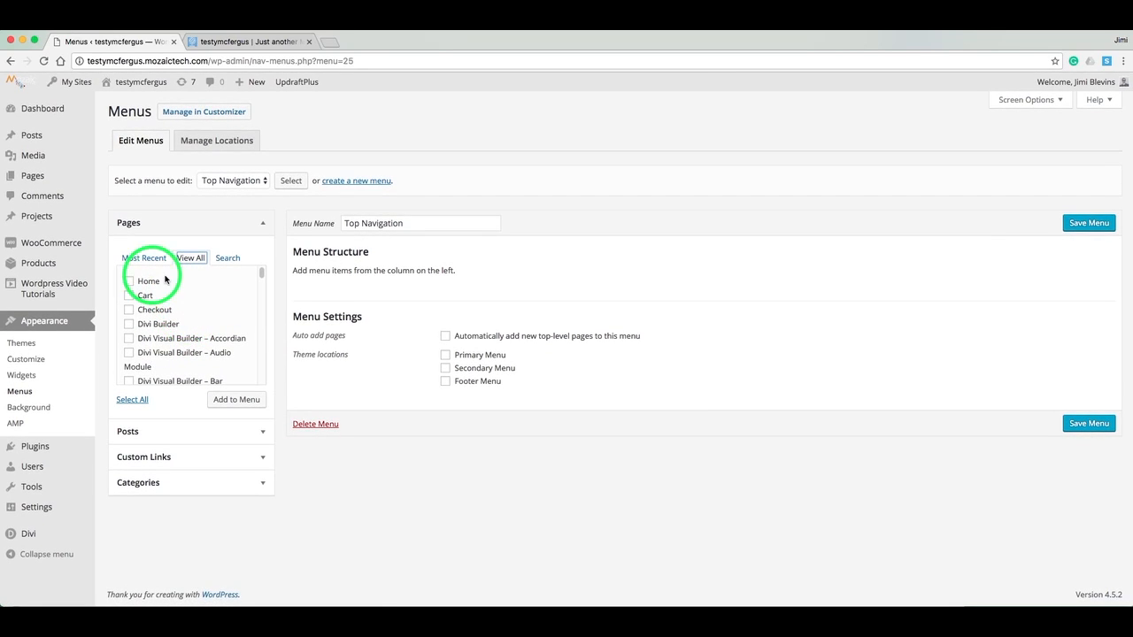
{"action": "left_click", "coordinate": [228, 258]}
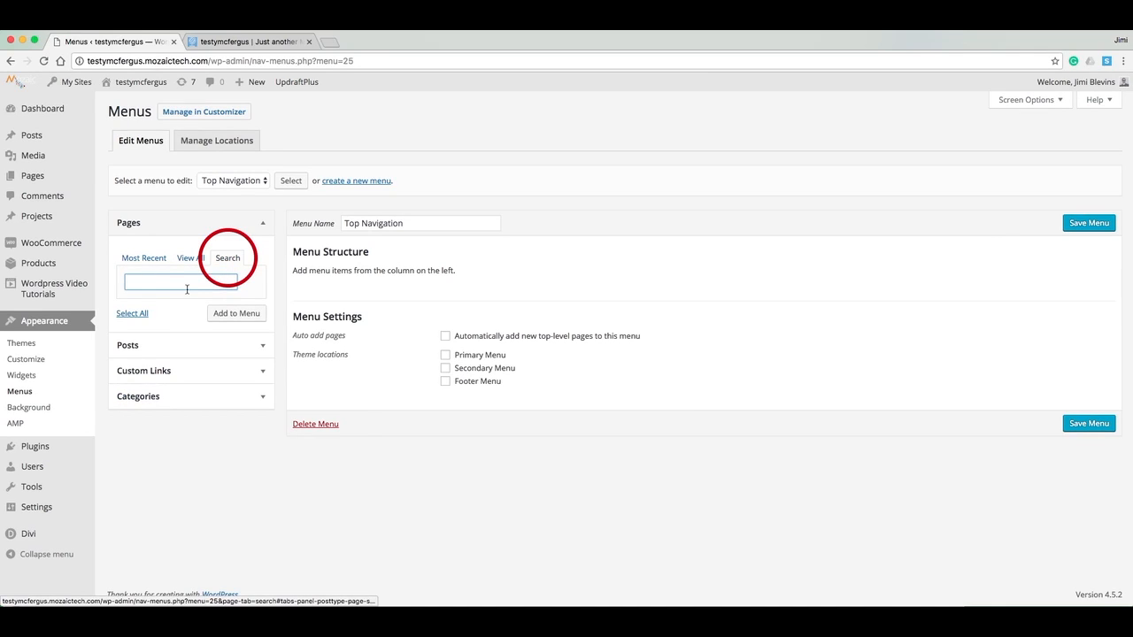
{"action": "left_click", "coordinate": [196, 282]}
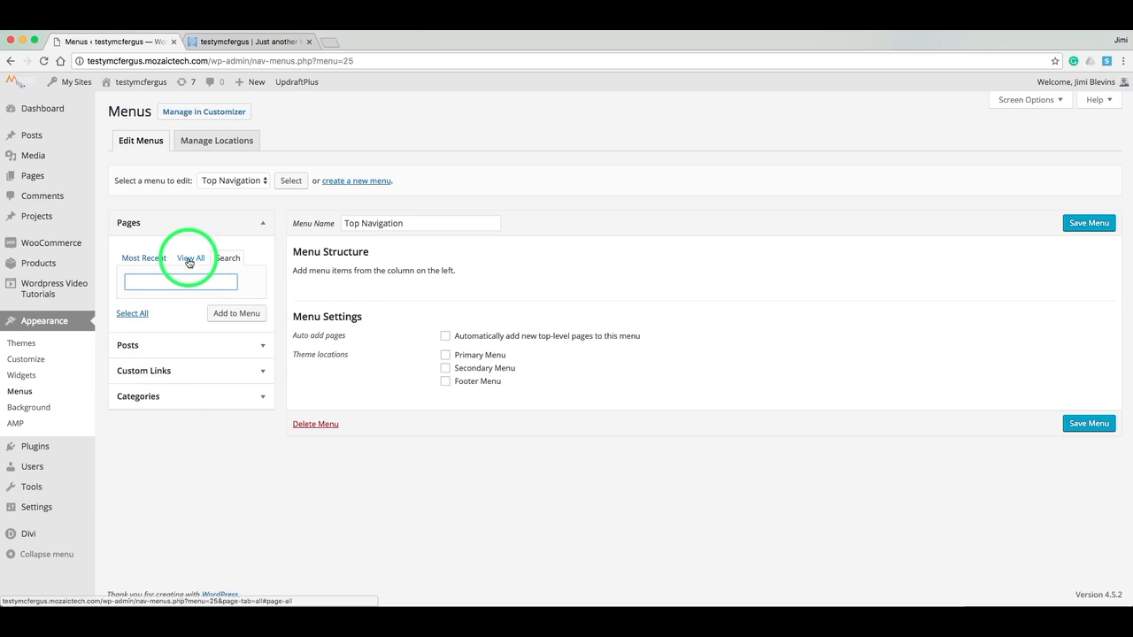
Step: Add the Home page from the full page list to the Top Navigation menu
{"action": "left_click", "coordinate": [189, 260]}
{"action": "left_click", "coordinate": [130, 282]}
{"action": "left_click", "coordinate": [232, 401]}
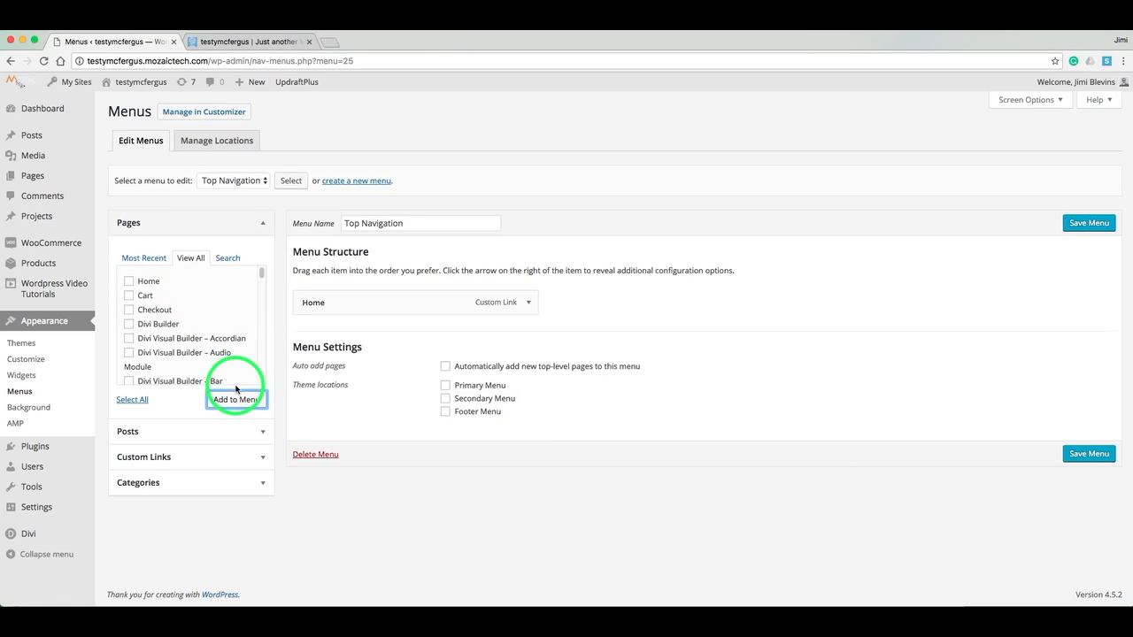
Step: Try appending "Page" to the Home item's navigation label, and restore the label to "Home"
{"action": "left_click", "coordinate": [528, 304]}
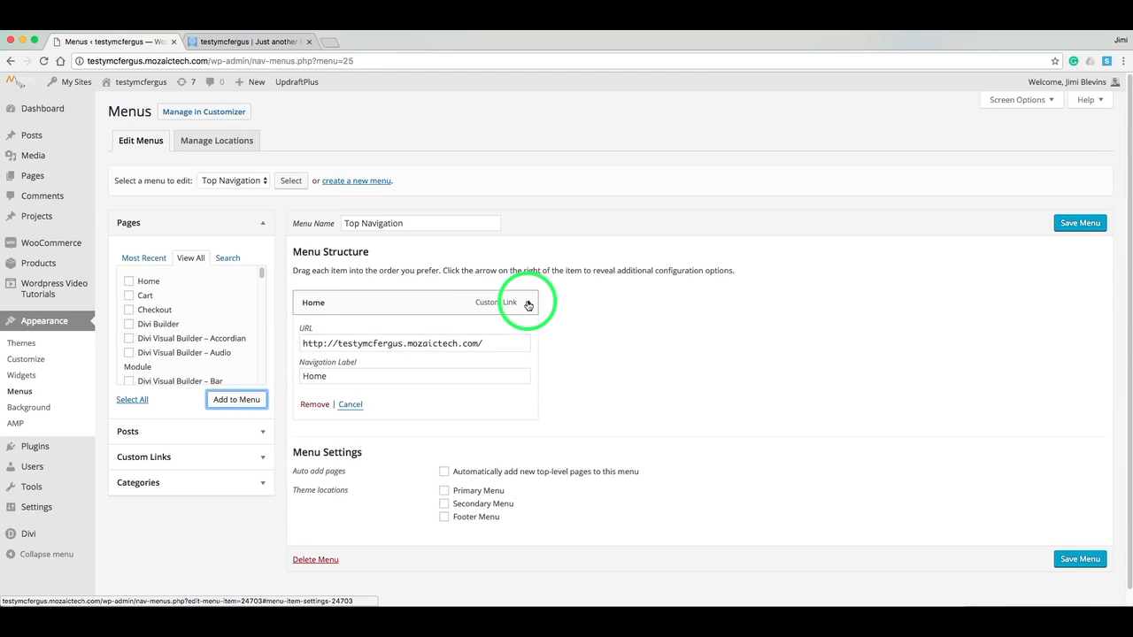
{"action": "left_click", "coordinate": [339, 378]}
{"action": "type", "text": "Page"}
{"action": "key", "text": "BackSpace"}
{"action": "key", "text": "BackSpace"}
{"action": "key", "text": "BackSpace"}
{"action": "key", "text": "BackSpace"}
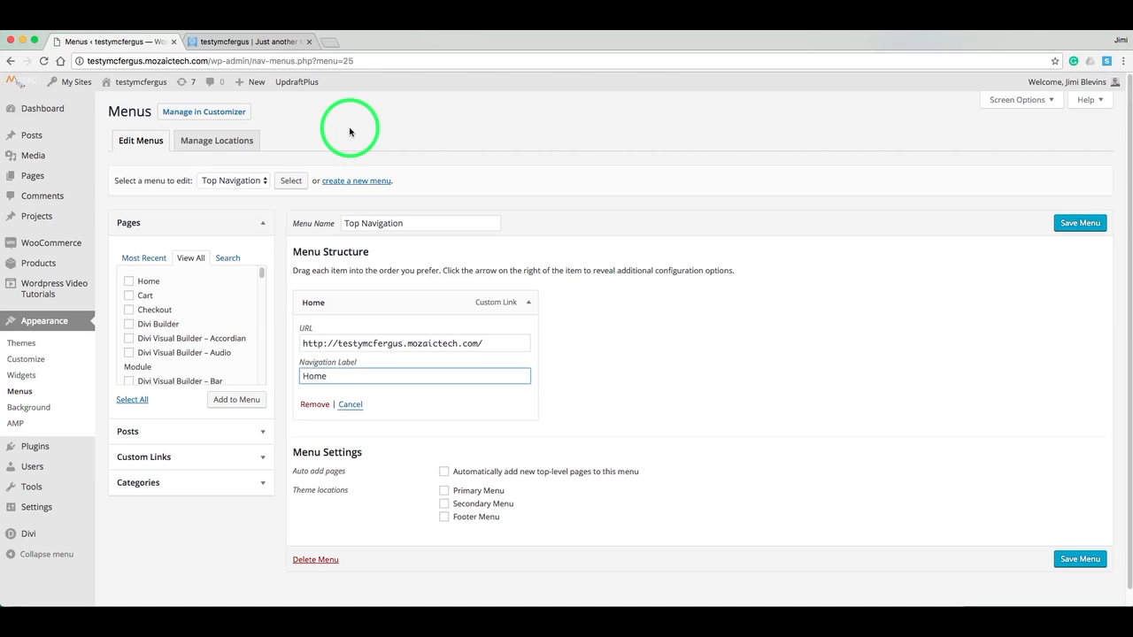
Step: Check the navigation on the live site, and return to the menu editor to collapse the Home item's settings
{"action": "left_click", "coordinate": [252, 44]}
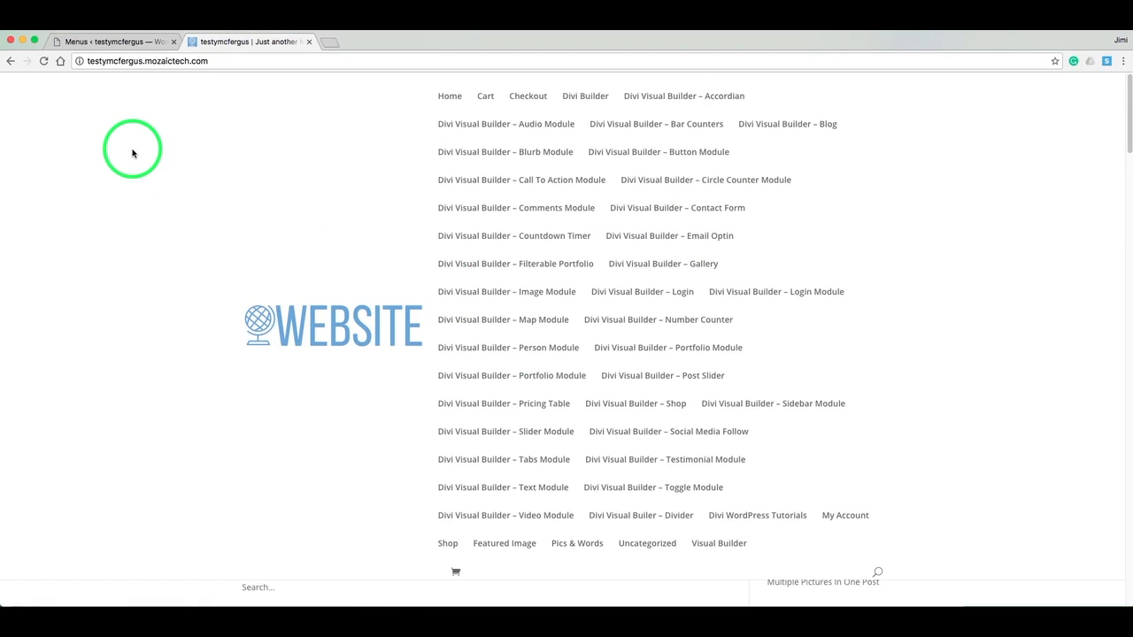
{"action": "left_click", "coordinate": [101, 43]}
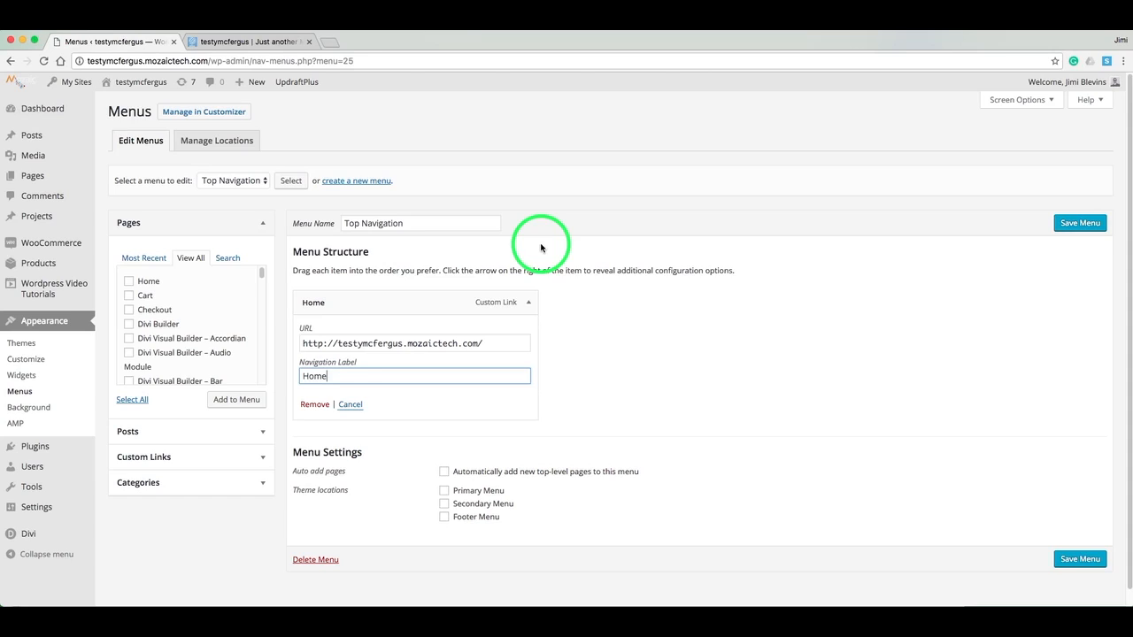
{"action": "left_click", "coordinate": [530, 305]}
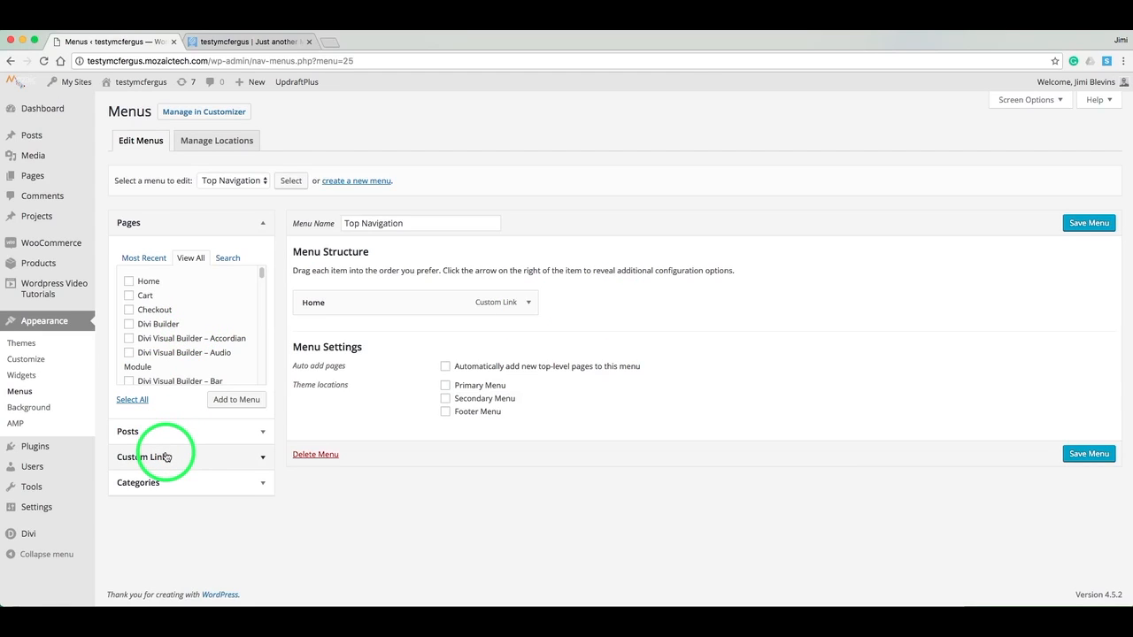
Step: Add a custom link to the menu with the URL "#" and the link text "Shopping"
{"action": "left_click", "coordinate": [259, 459]}
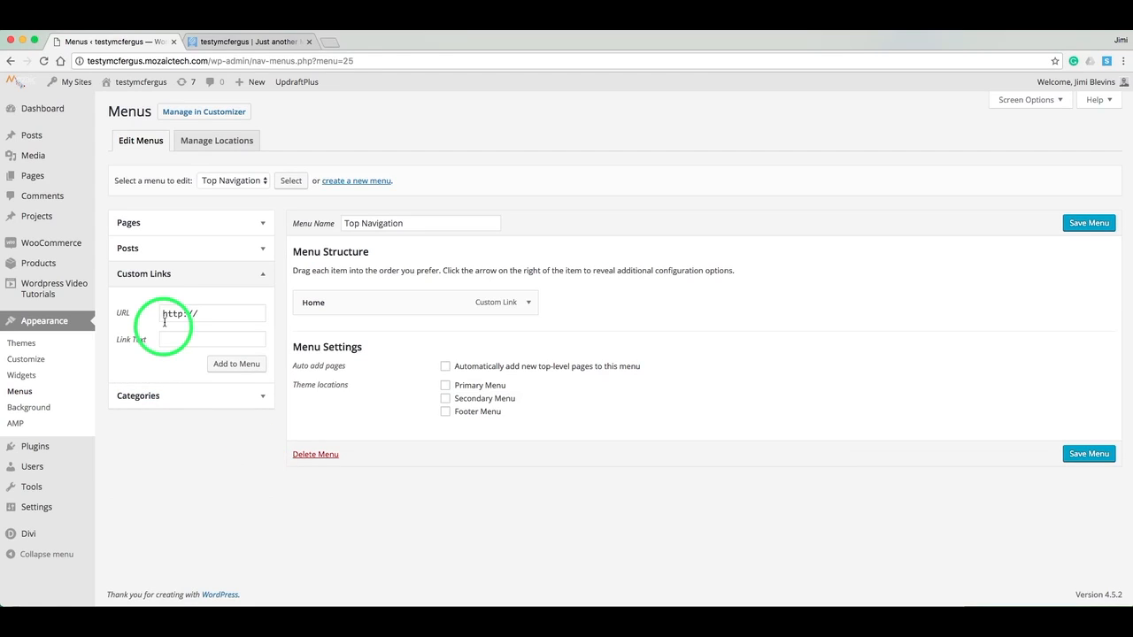
{"action": "left_click", "coordinate": [200, 314]}
{"action": "key", "text": "super+a"}
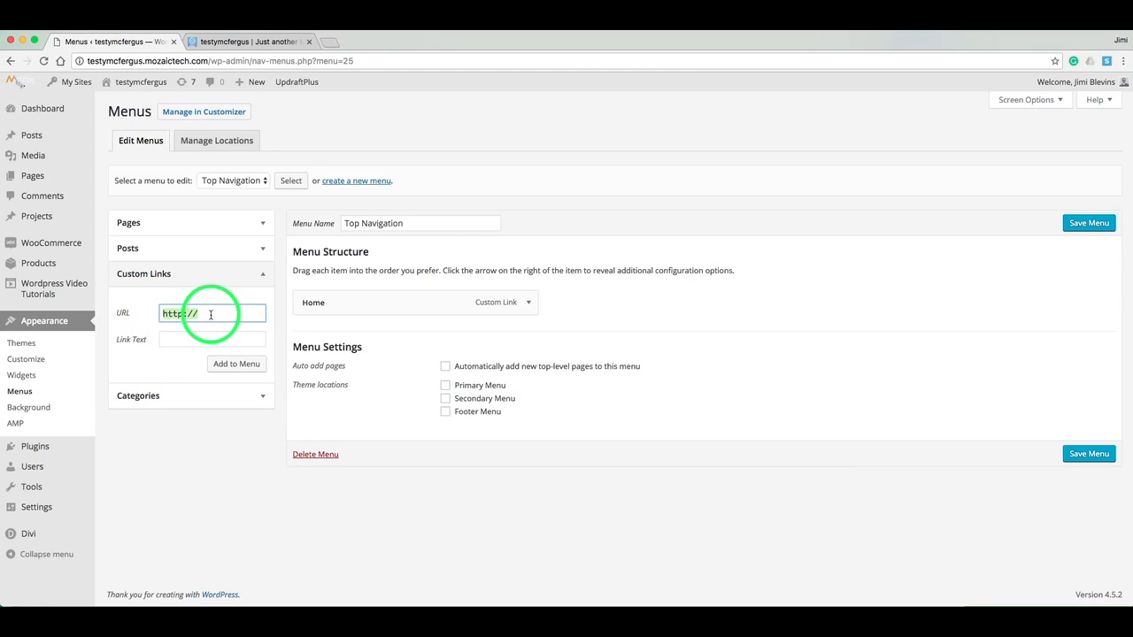
{"action": "type", "text": "#"}
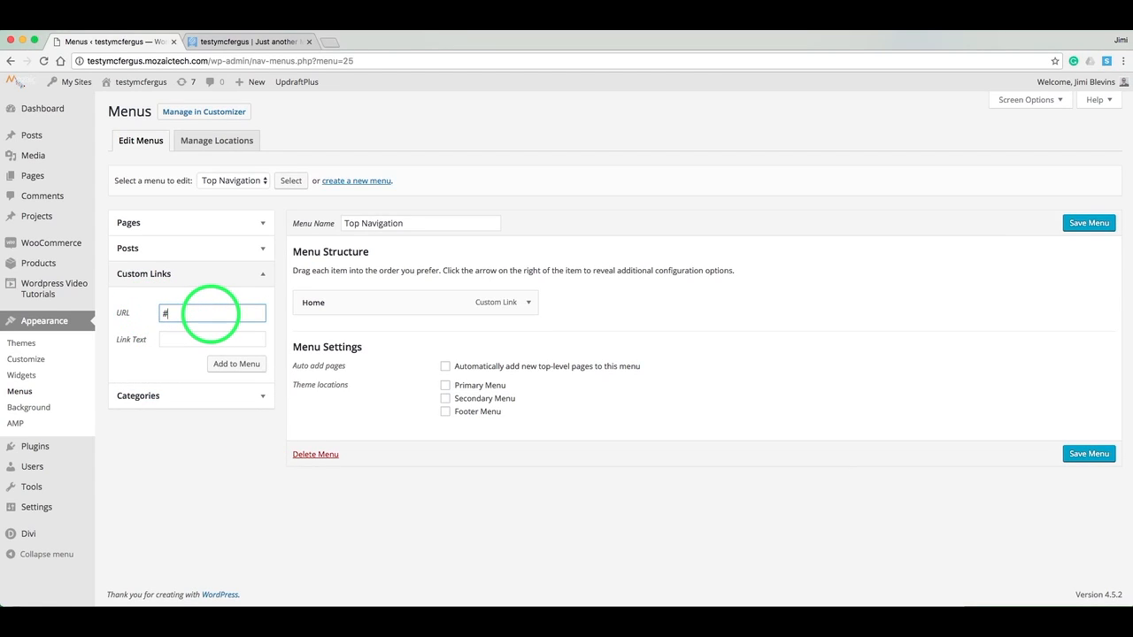
{"action": "left_click", "coordinate": [175, 339]}
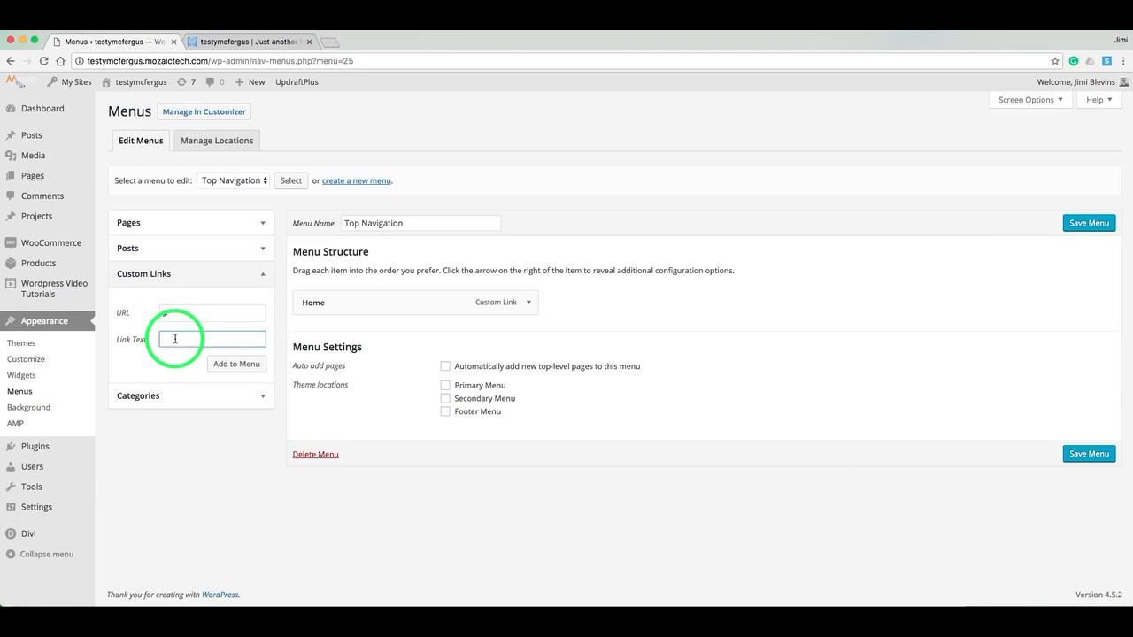
{"action": "type", "text": "Shopping"}
{"action": "left_click", "coordinate": [239, 365]}
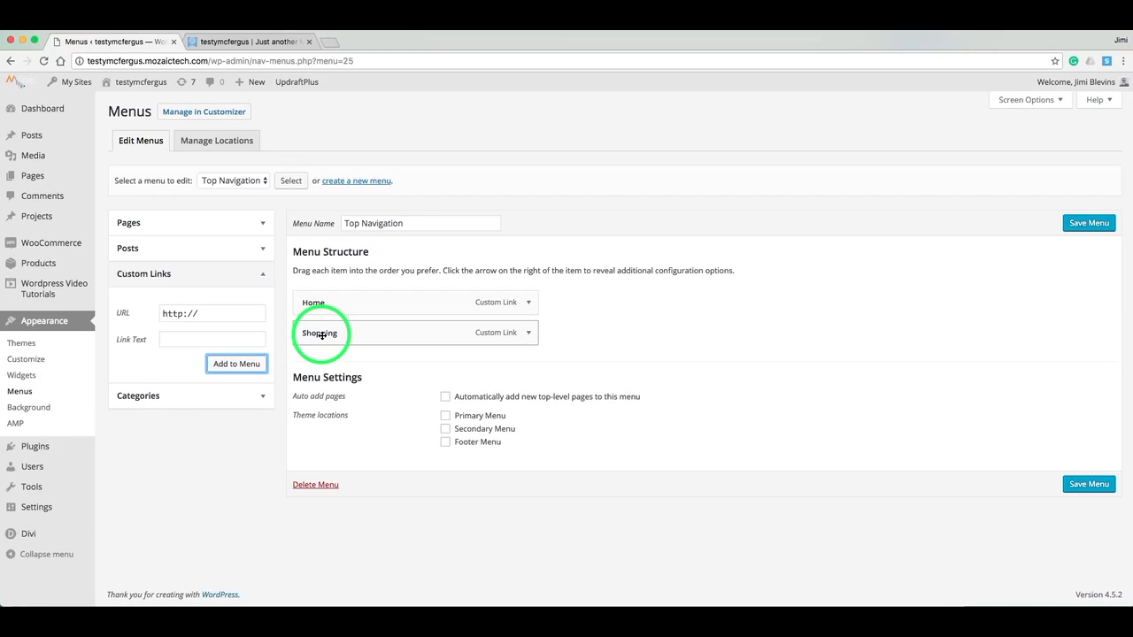
Step: Remove the "#" from the Shopping item's URL, leaving the field empty, and collapse its settings
{"action": "left_click", "coordinate": [528, 334]}
{"action": "left_click", "coordinate": [346, 372]}
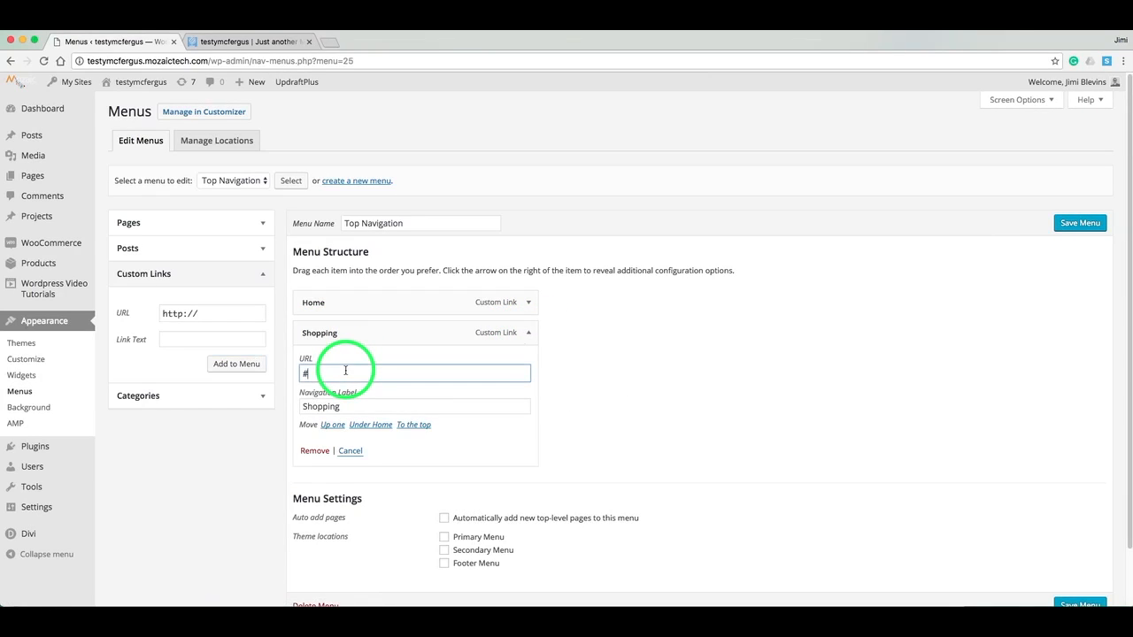
{"action": "key", "text": "BackSpace"}
{"action": "left_click", "coordinate": [529, 334]}
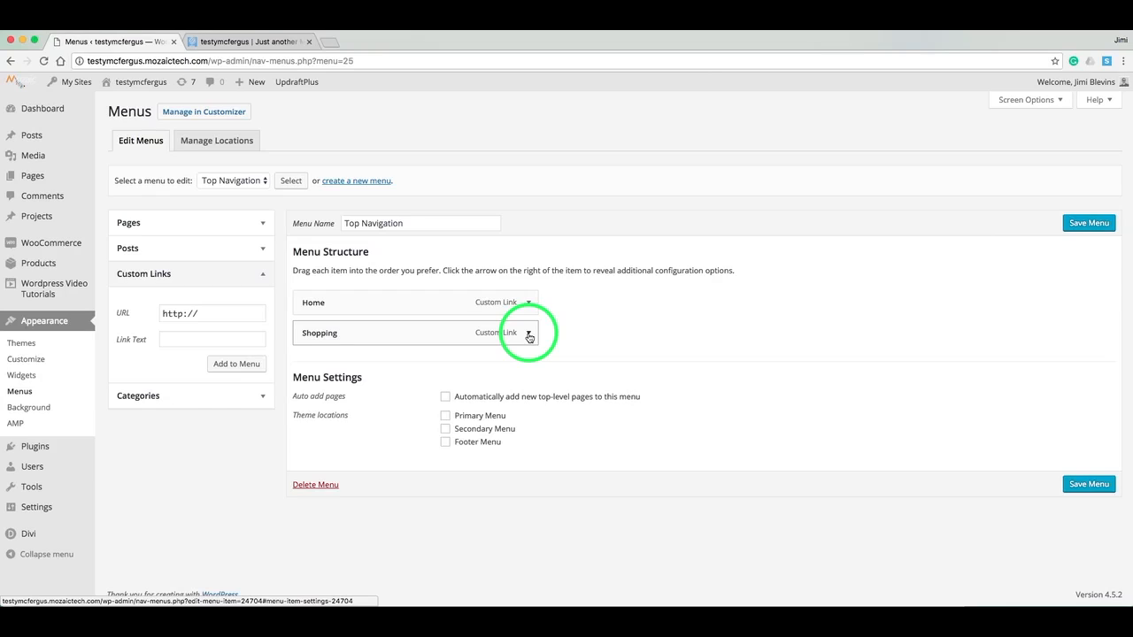
Step: Add the Cart, Checkout, My Account and Shop pages to the Top Navigation menu
{"action": "left_click", "coordinate": [223, 228]}
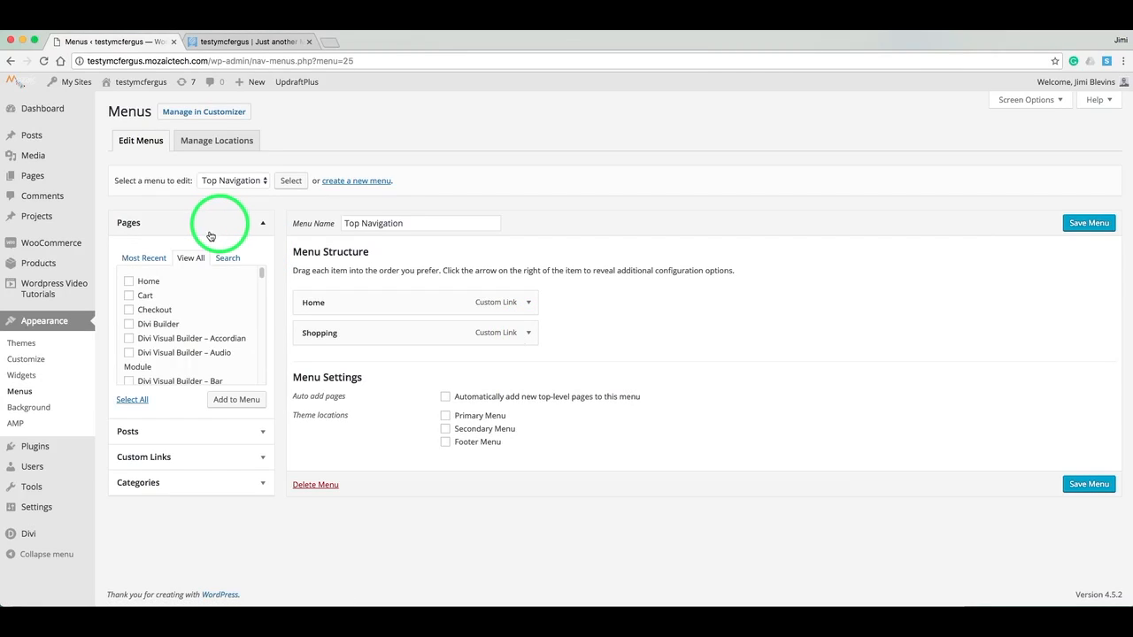
{"action": "left_click", "coordinate": [129, 296]}
{"action": "left_click", "coordinate": [129, 310]}
{"action": "scroll", "coordinate": [173, 312], "scroll_direction": "down", "scroll_amount": 3}
{"action": "scroll", "coordinate": [172, 311], "scroll_direction": "down", "scroll_amount": 10}
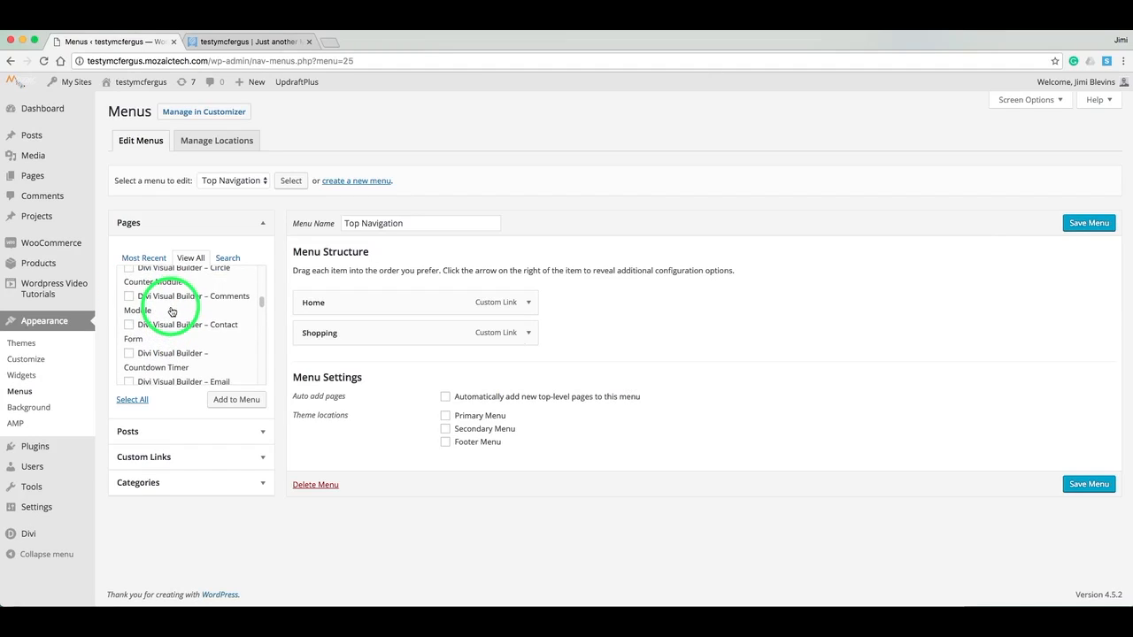
{"action": "scroll", "coordinate": [168, 310], "scroll_direction": "down", "scroll_amount": 5}
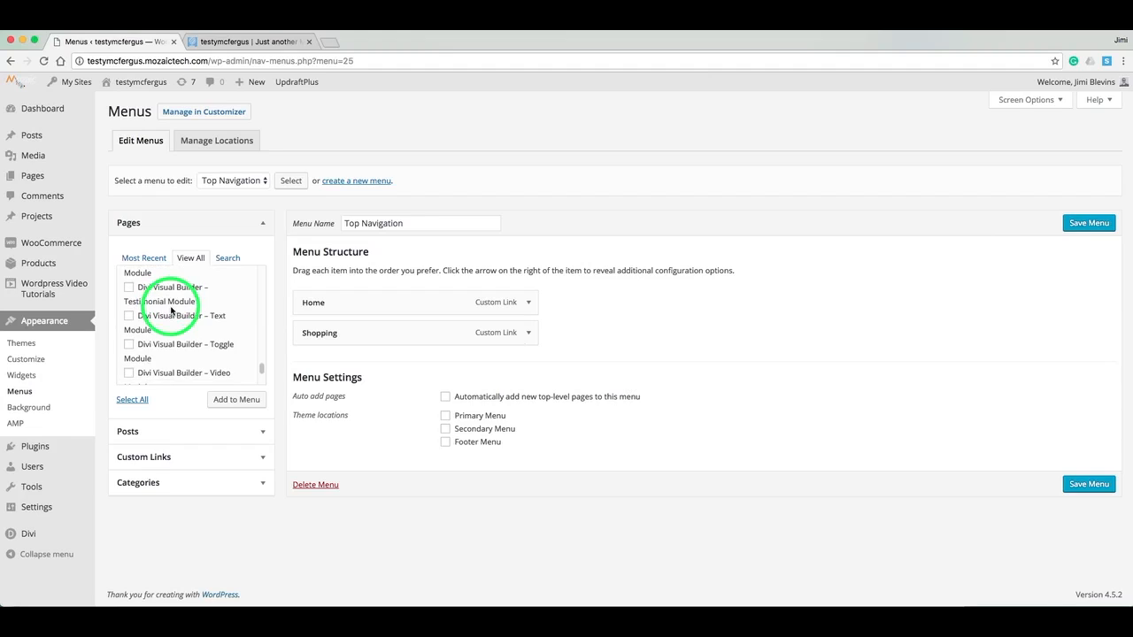
{"action": "left_click", "coordinate": [130, 356]}
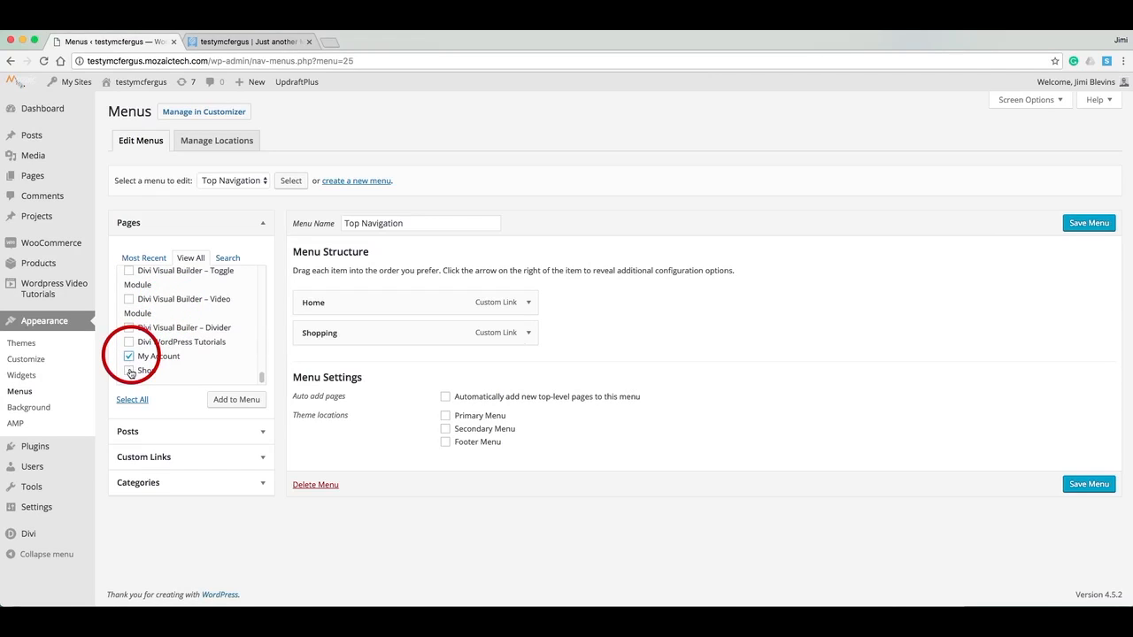
{"action": "left_click", "coordinate": [130, 371]}
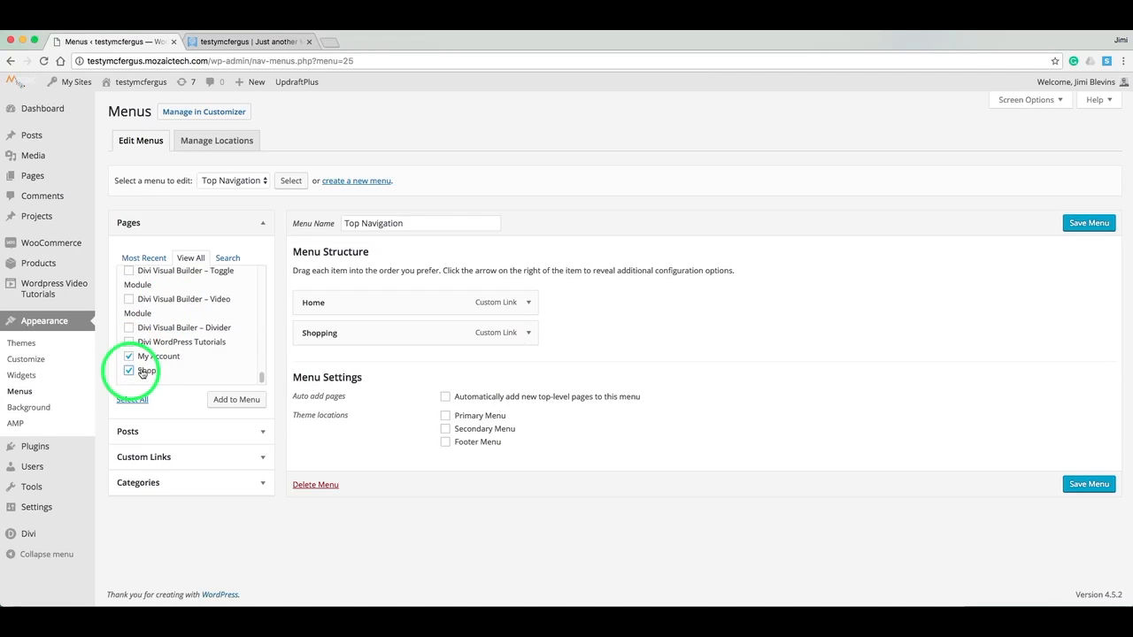
{"action": "left_click", "coordinate": [239, 403]}
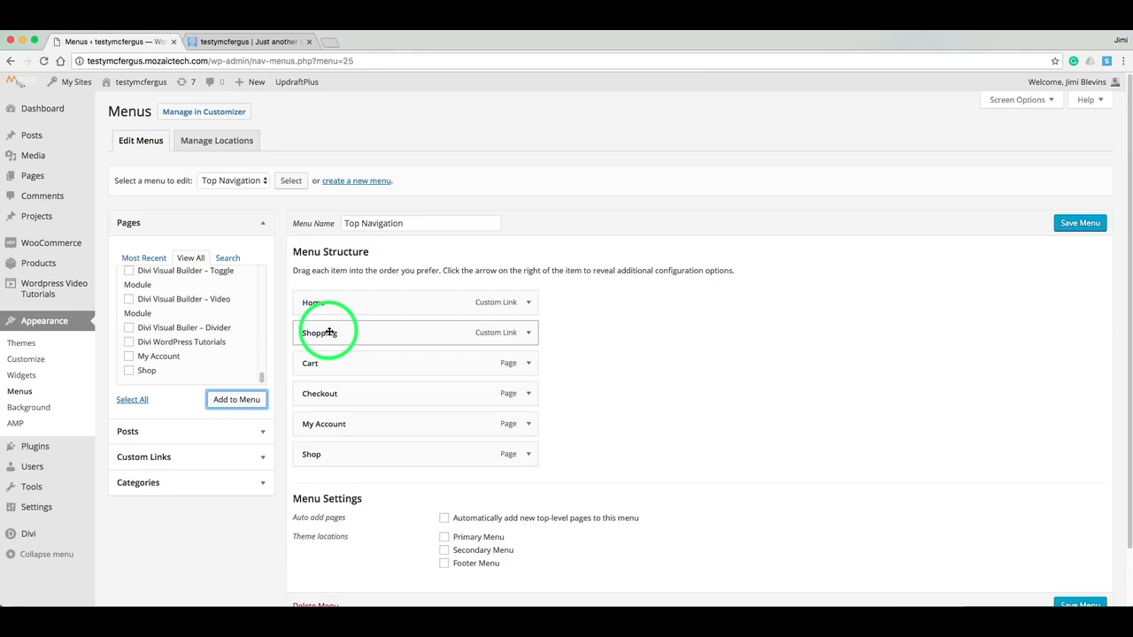
Step: Nest Shop, Cart, Checkout and My Account, in that order, as first-level sub items under Shopping
{"action": "left_click_drag", "start_coordinate": [320, 456], "coordinate": [350, 375]}
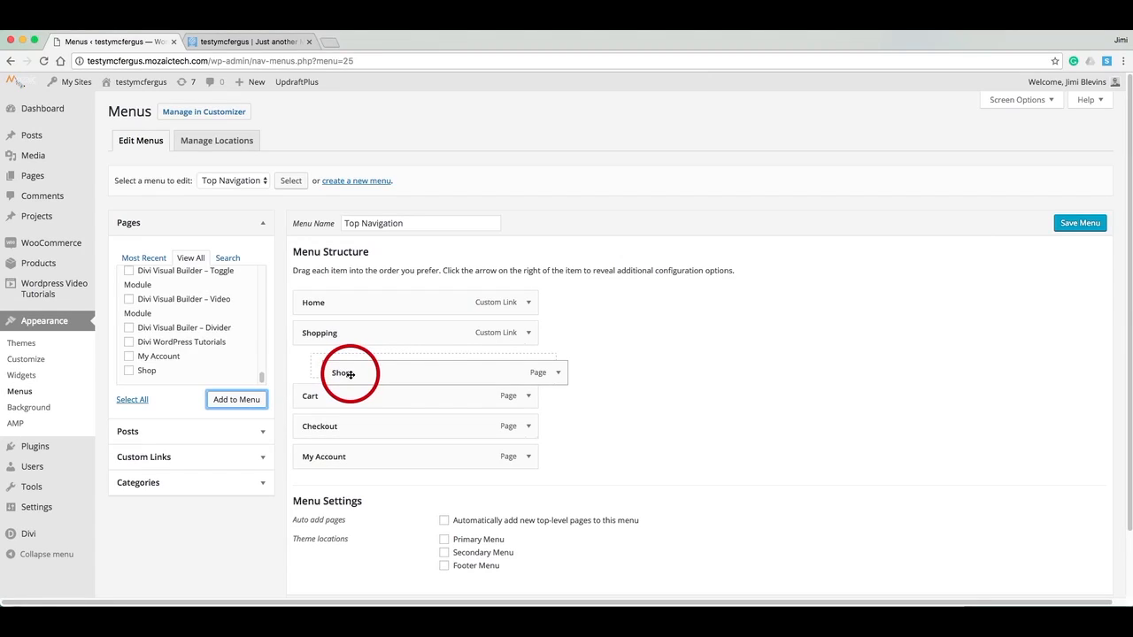
{"action": "mouse_move", "coordinate": [351, 375]}
{"action": "left_mouse_down"}
{"action": "mouse_move", "coordinate": [332, 377]}
{"action": "mouse_move", "coordinate": [343, 373]}
{"action": "left_mouse_up"}
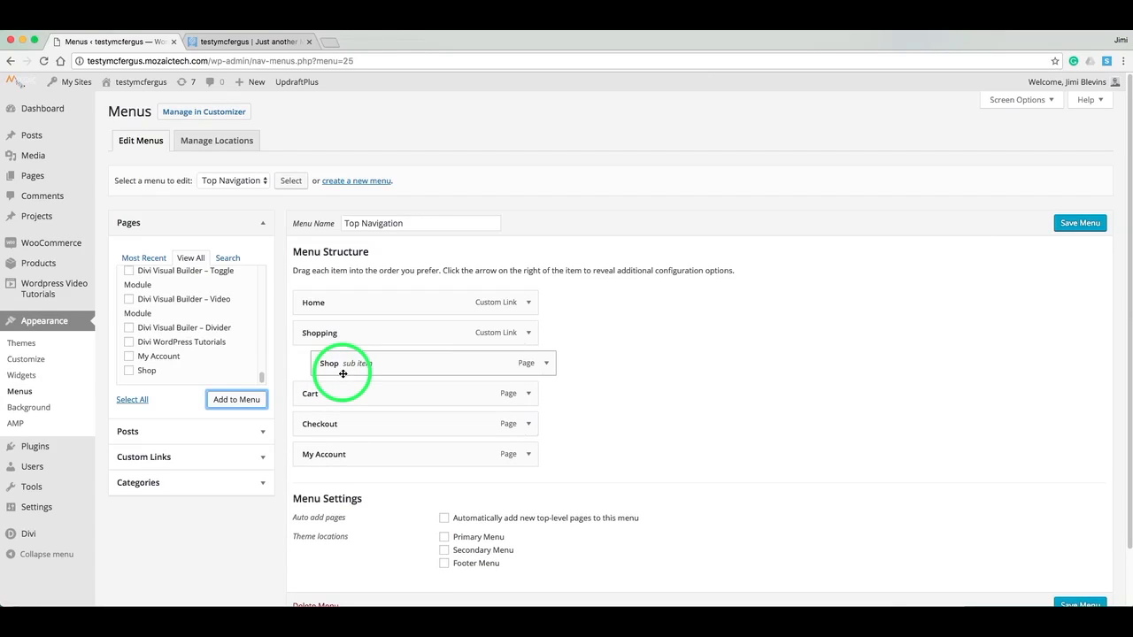
{"action": "left_click_drag", "start_coordinate": [334, 390], "coordinate": [375, 456]}
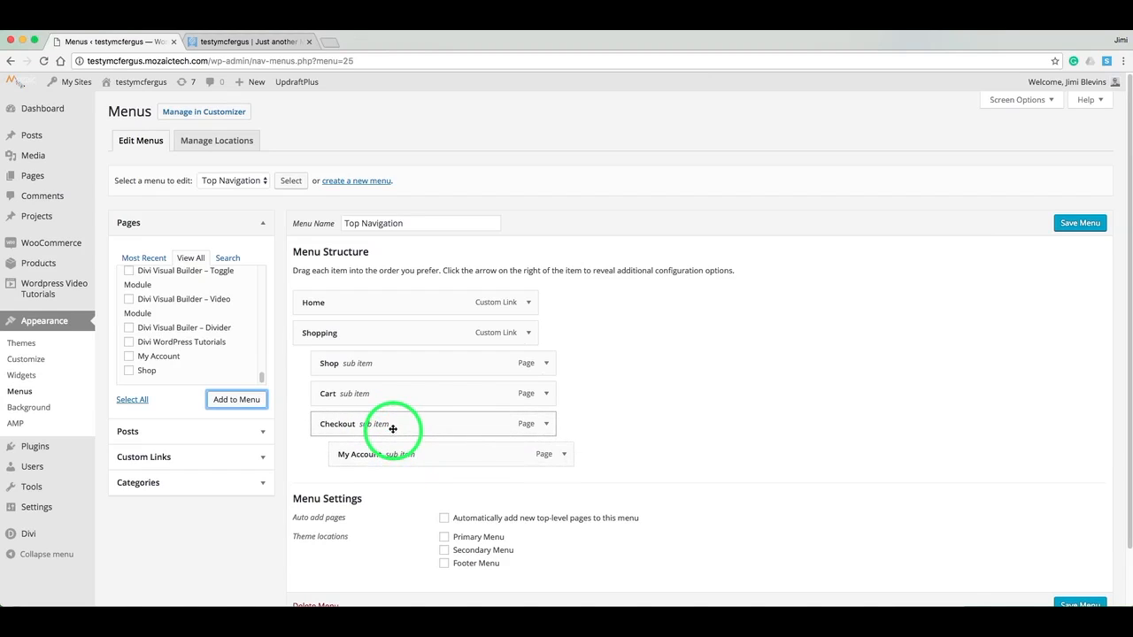
{"action": "left_click_drag", "start_coordinate": [401, 453], "coordinate": [388, 454]}
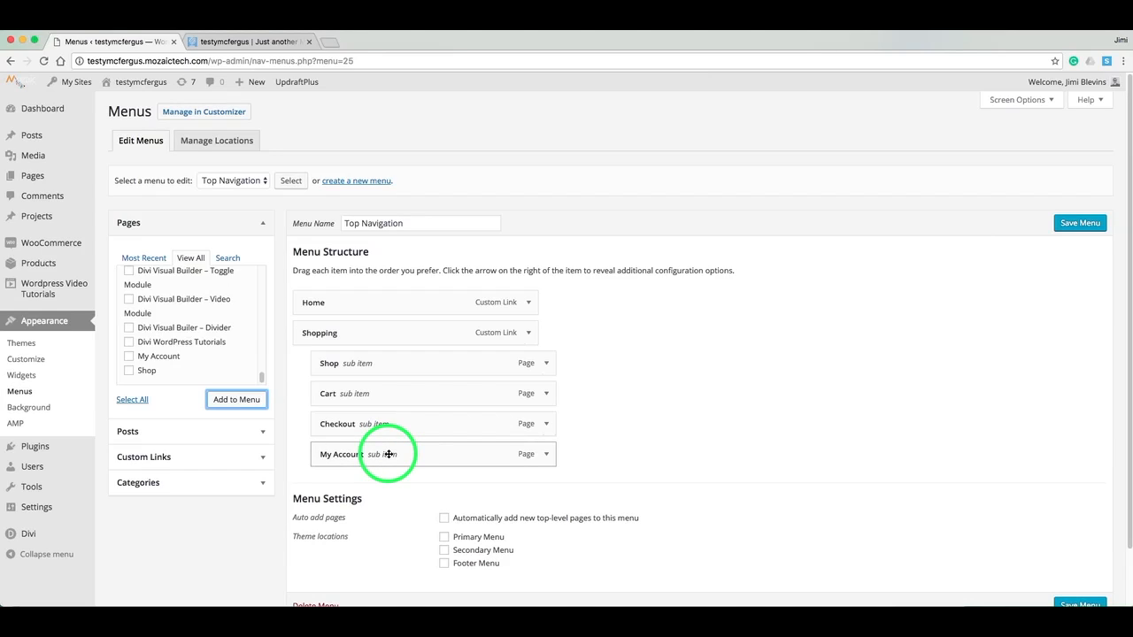
Step: Fill in a new custom link with the URL "#" and the link text "Blog"
{"action": "left_click_drag", "start_coordinate": [389, 454], "coordinate": [389, 454]}
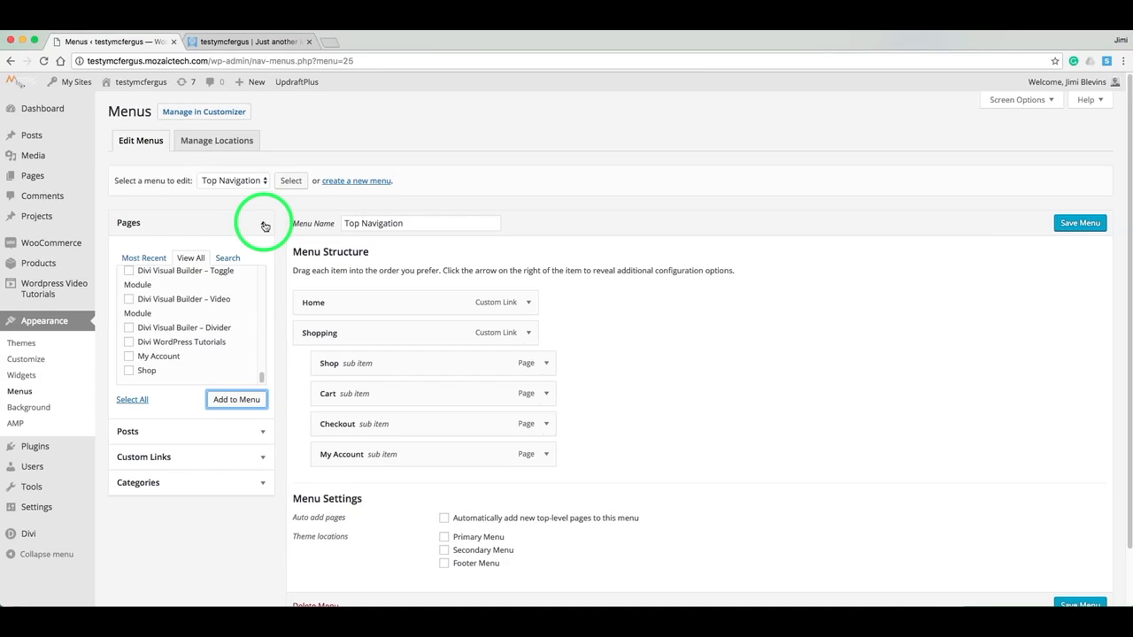
{"action": "left_click", "coordinate": [264, 225]}
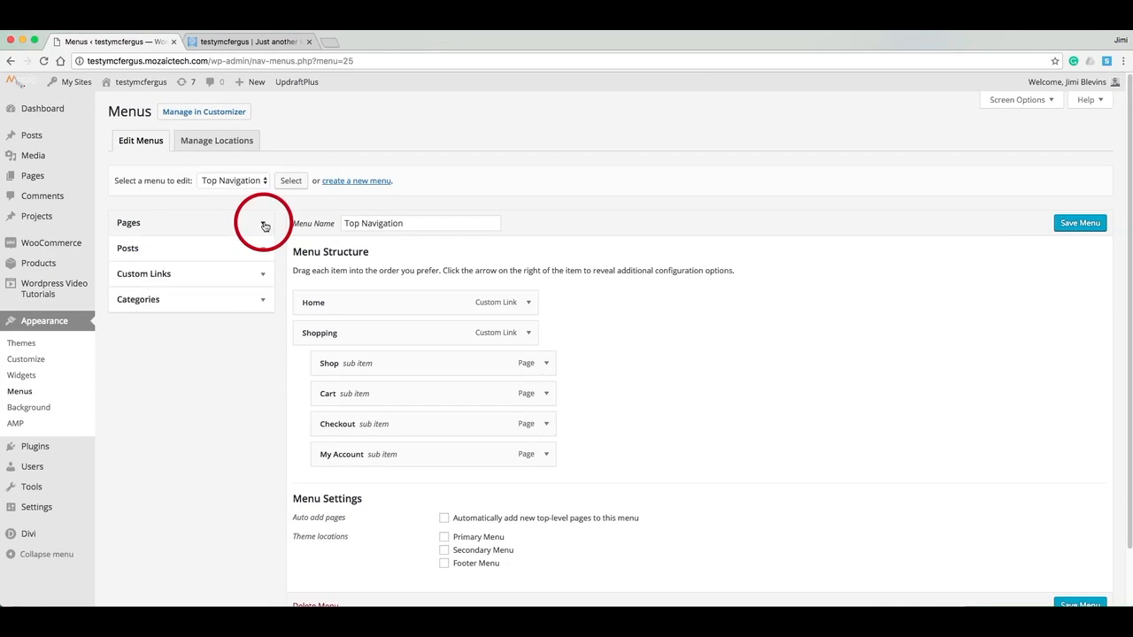
{"action": "left_click", "coordinate": [263, 276]}
{"action": "double_click", "coordinate": [208, 313]}
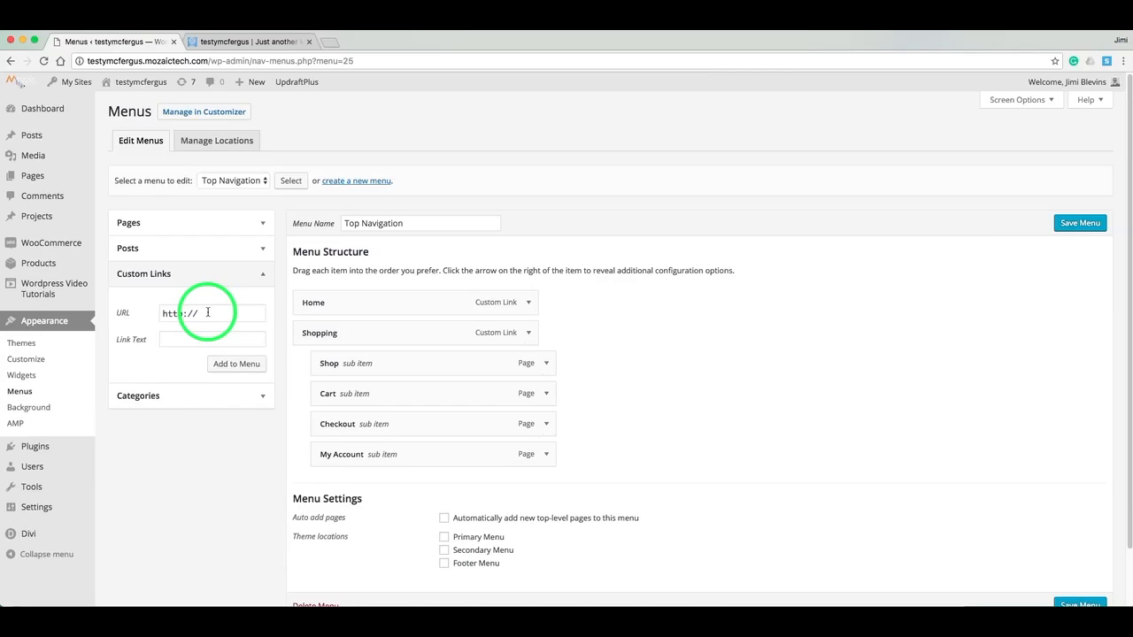
{"action": "type", "text": "#"}
{"action": "key", "text": "Tab"}
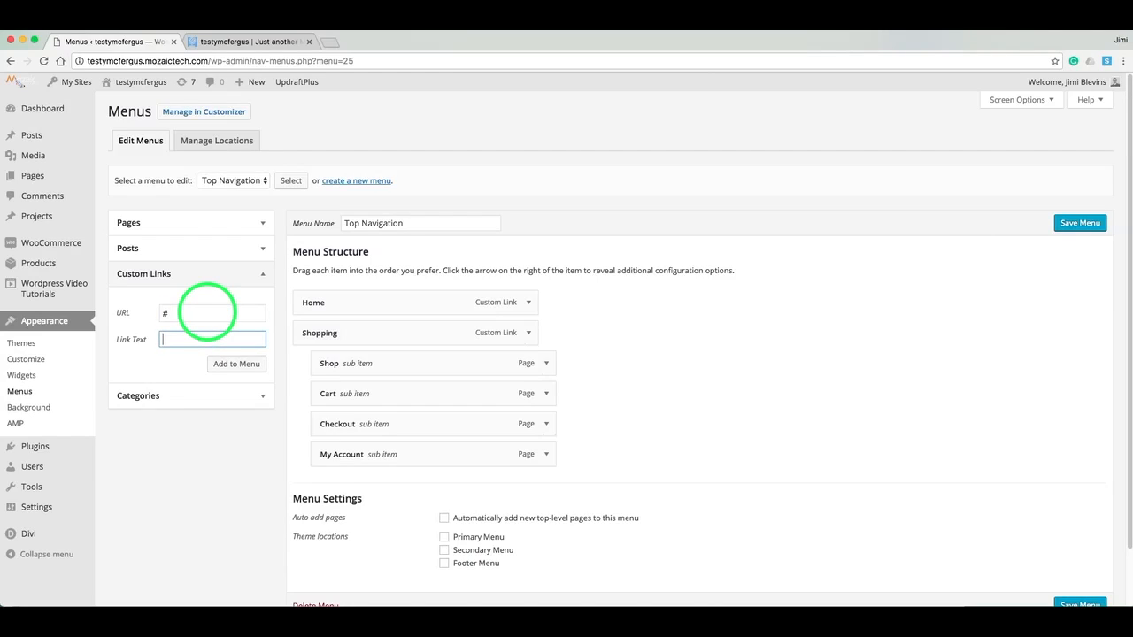
{"action": "type", "text": "Blog"}
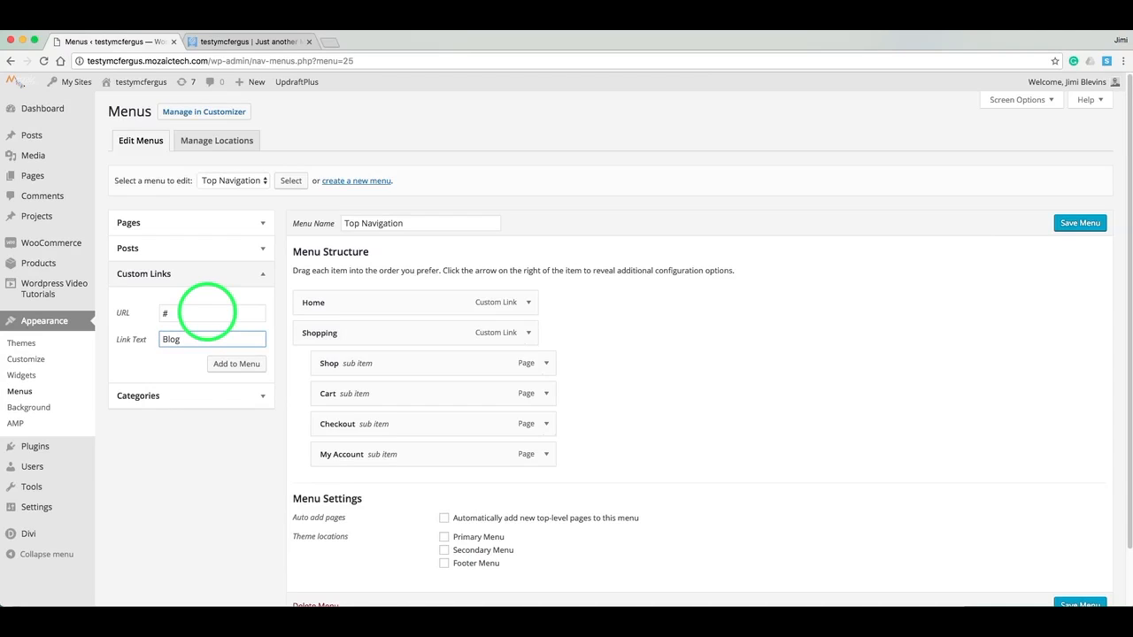
Step: Try to add the Blog custom link to the menu with its URL left empty
{"action": "left_click", "coordinate": [181, 313]}
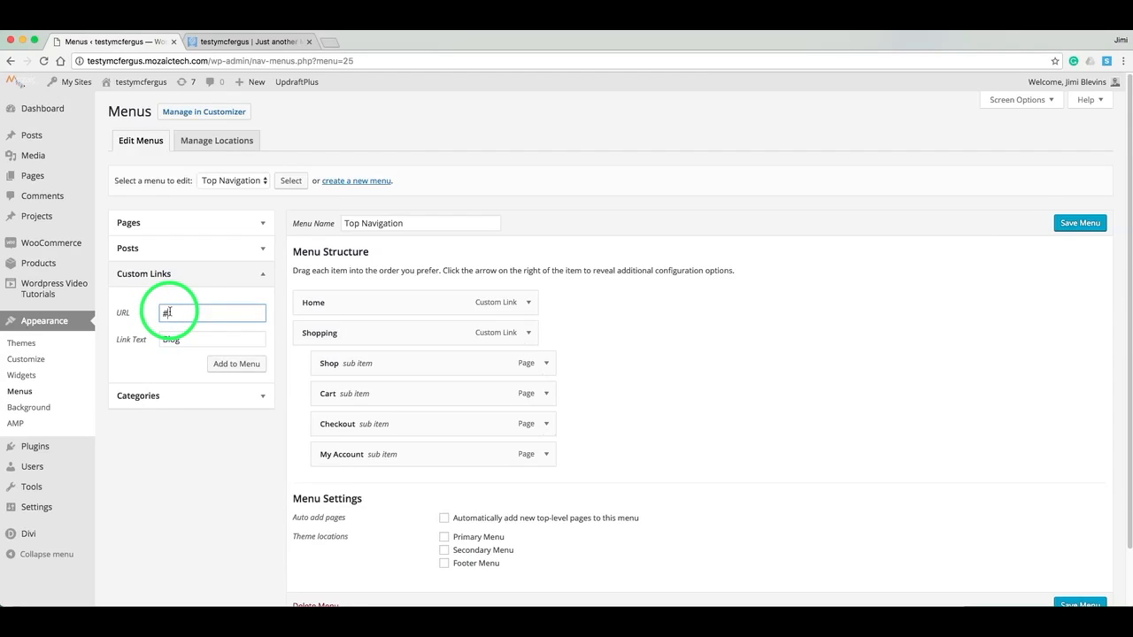
{"action": "key", "text": "BackSpace"}
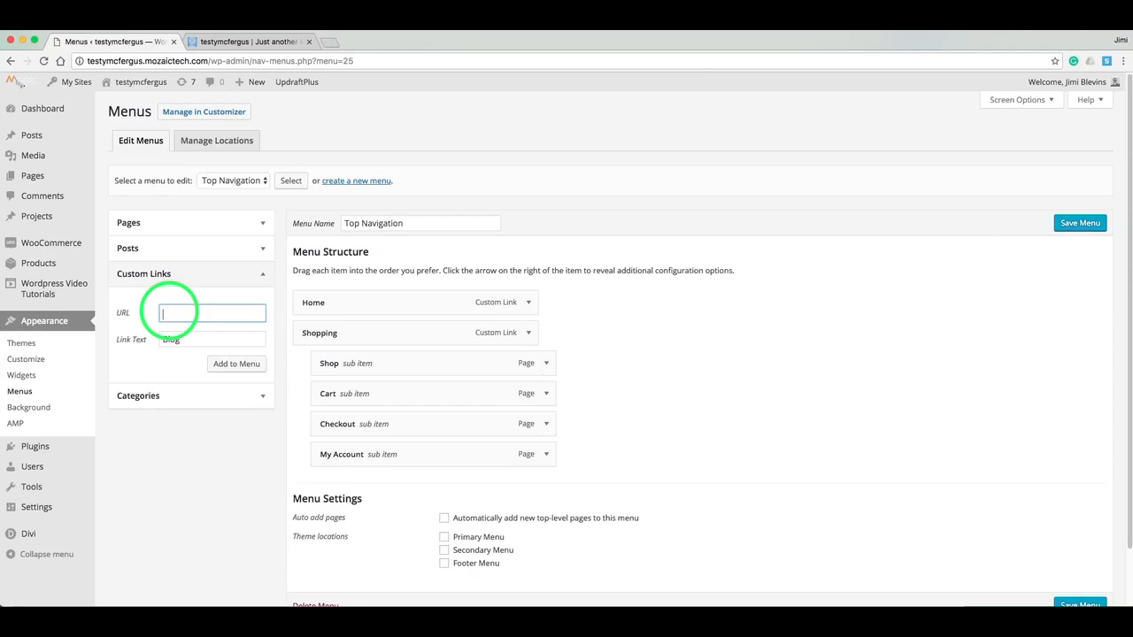
{"action": "left_click", "coordinate": [237, 364]}
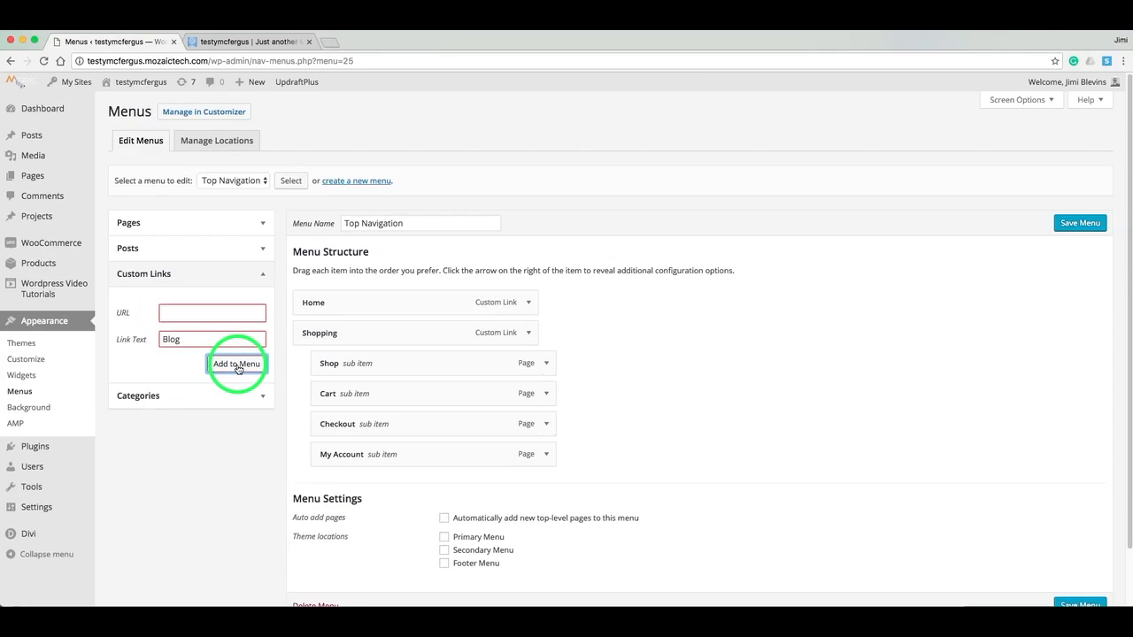
Step: Set the Blog custom link's URL to "#" and add it to the Top Navigation menu
{"action": "left_click", "coordinate": [198, 315]}
{"action": "type", "text": "#"}
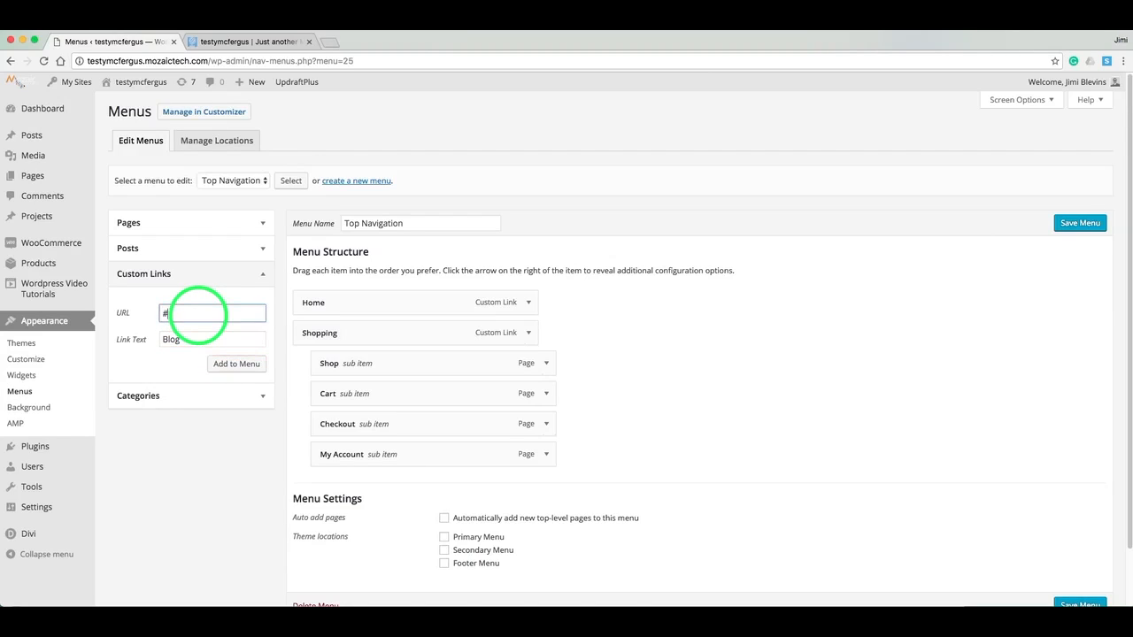
{"action": "left_click", "coordinate": [236, 364]}
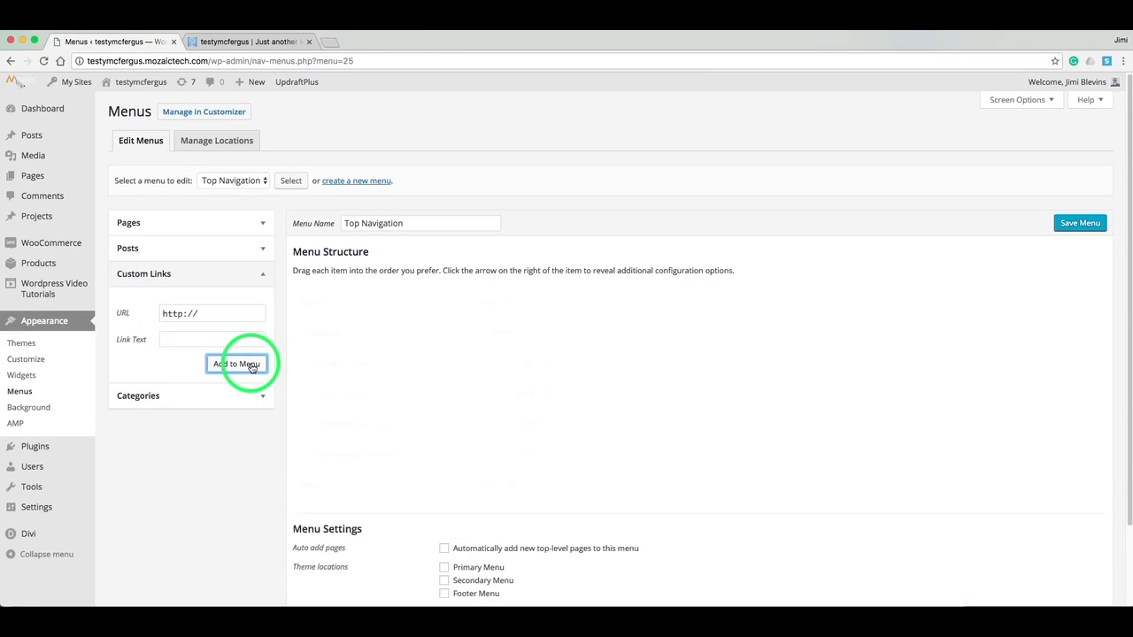
Step: Remove the "#" from the Blog menu item's URL, leaving the field empty, and collapse its settings
{"action": "scroll", "coordinate": [584, 348], "scroll_direction": "down", "scroll_amount": 2}
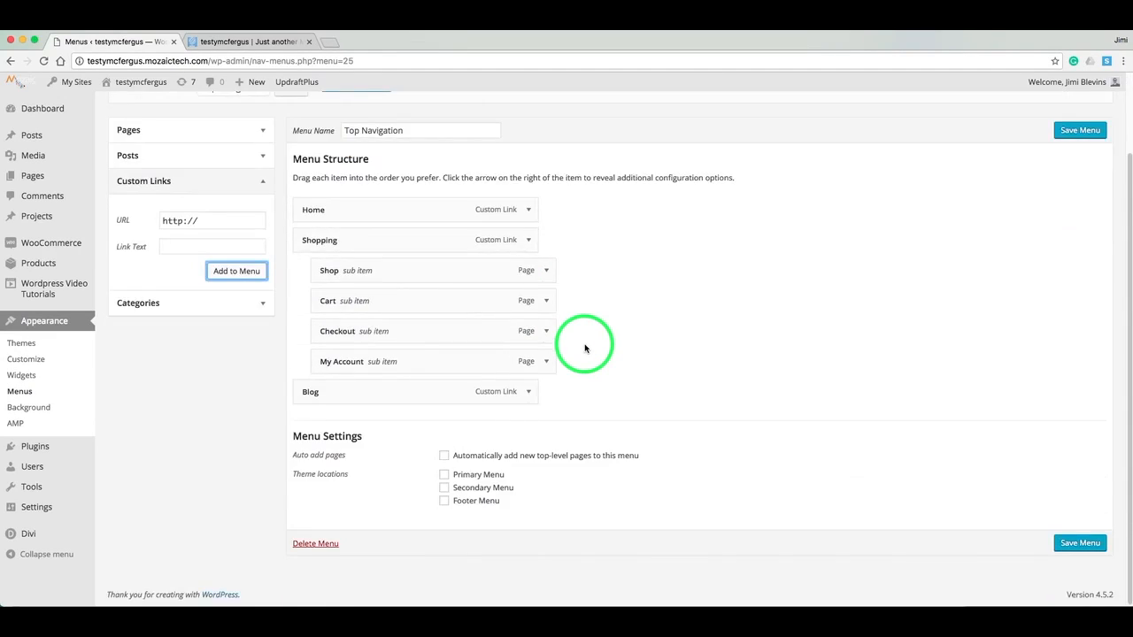
{"action": "left_click", "coordinate": [528, 395]}
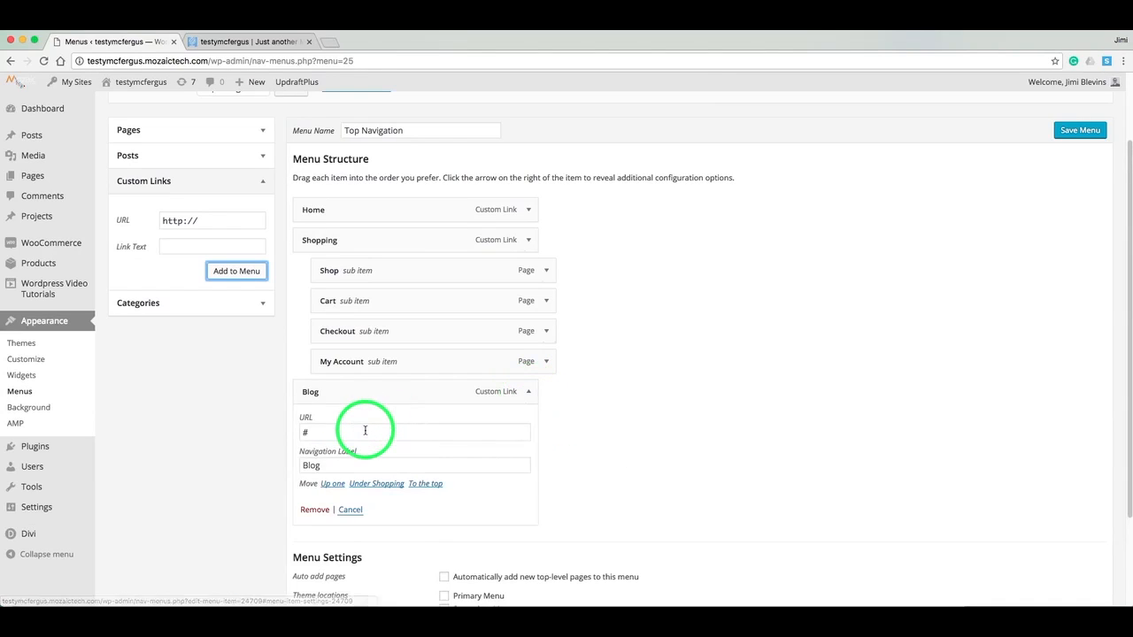
{"action": "left_click", "coordinate": [367, 432]}
{"action": "key", "text": "BackSpace"}
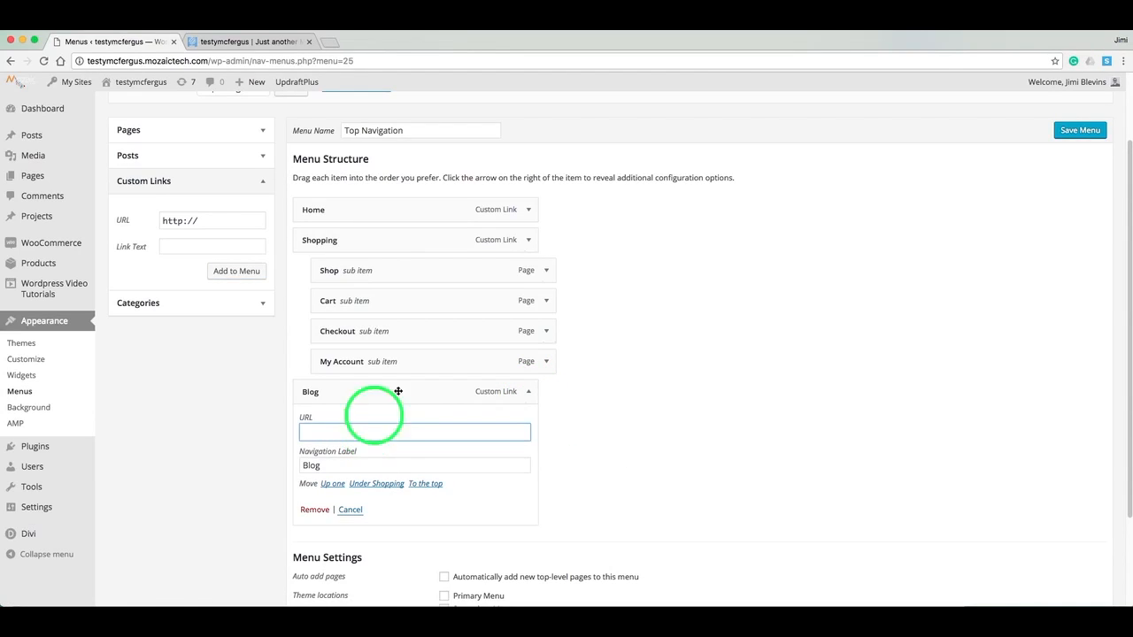
{"action": "left_click", "coordinate": [528, 394]}
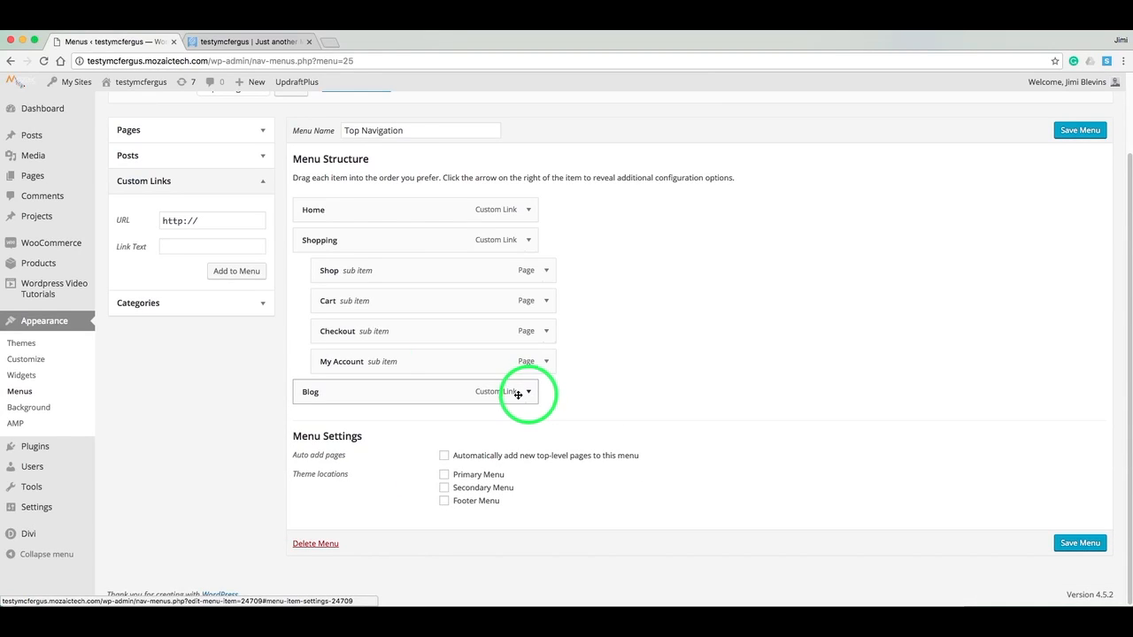
Step: Add the Pics & Words, Featured Image and Visual Builder categories to the menu and nest them as sub items under Blog
{"action": "left_click", "coordinate": [261, 304]}
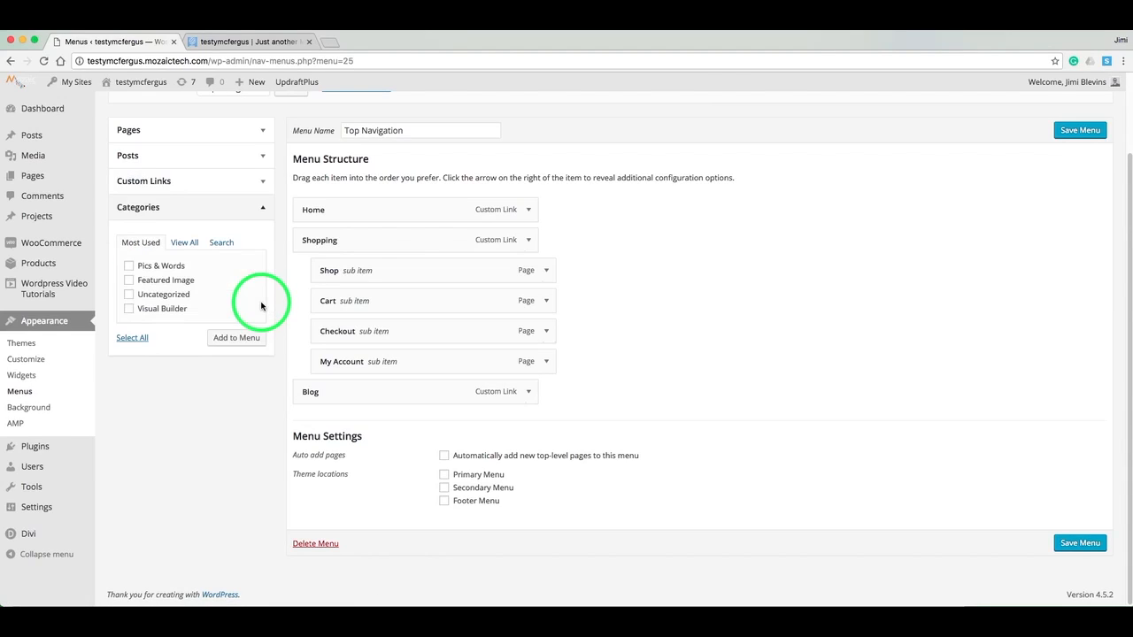
{"action": "left_click", "coordinate": [128, 265]}
{"action": "left_click", "coordinate": [129, 281]}
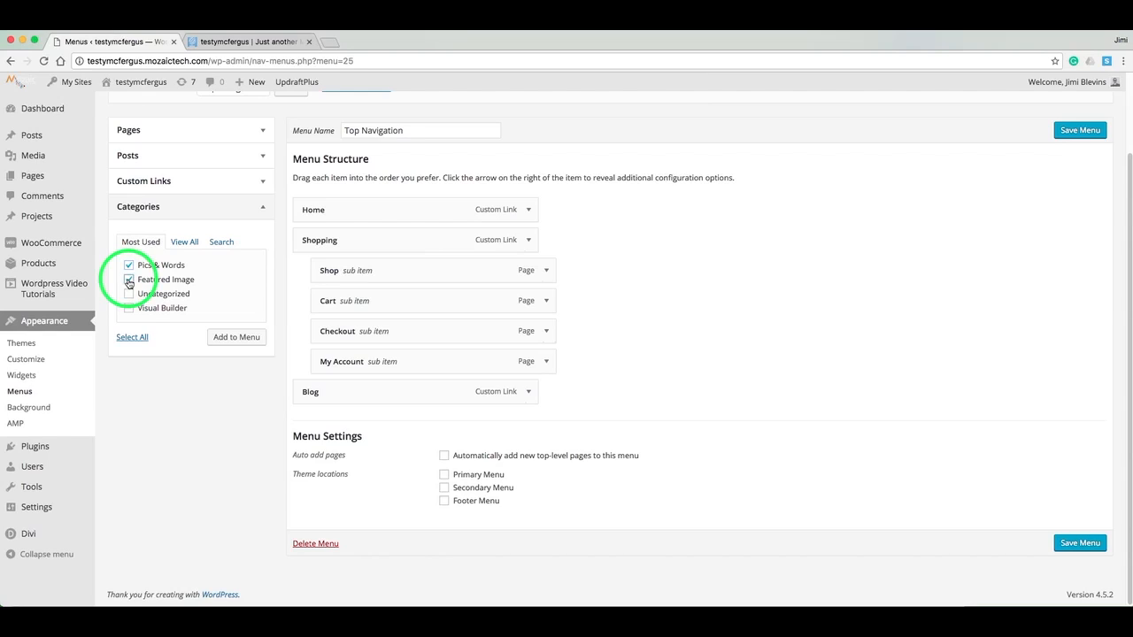
{"action": "left_click", "coordinate": [130, 309]}
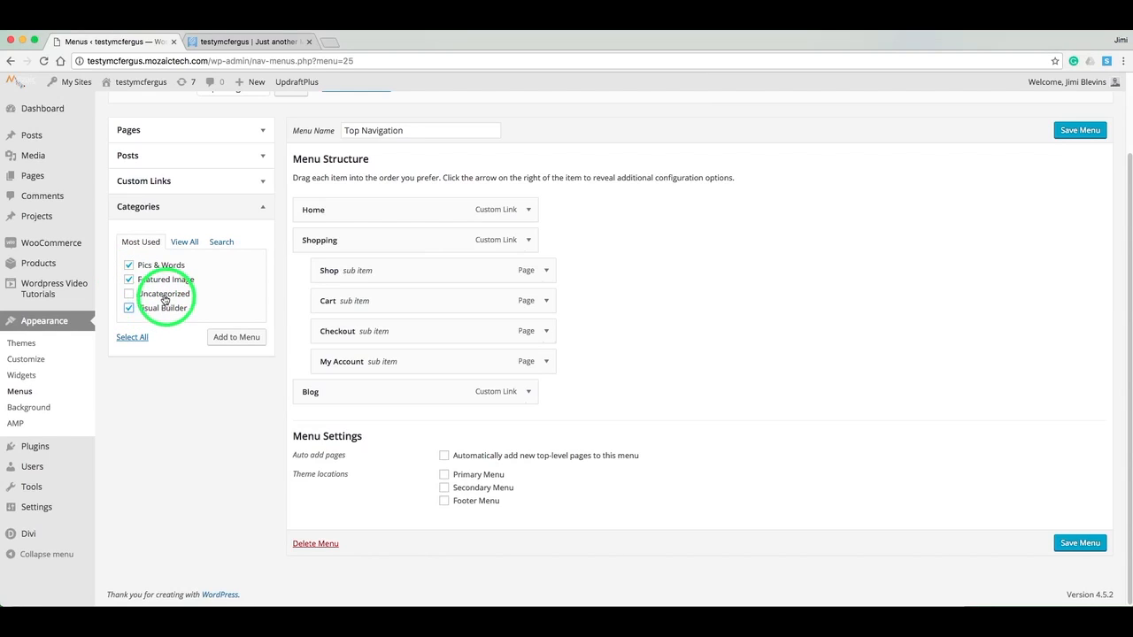
{"action": "left_click", "coordinate": [244, 341]}
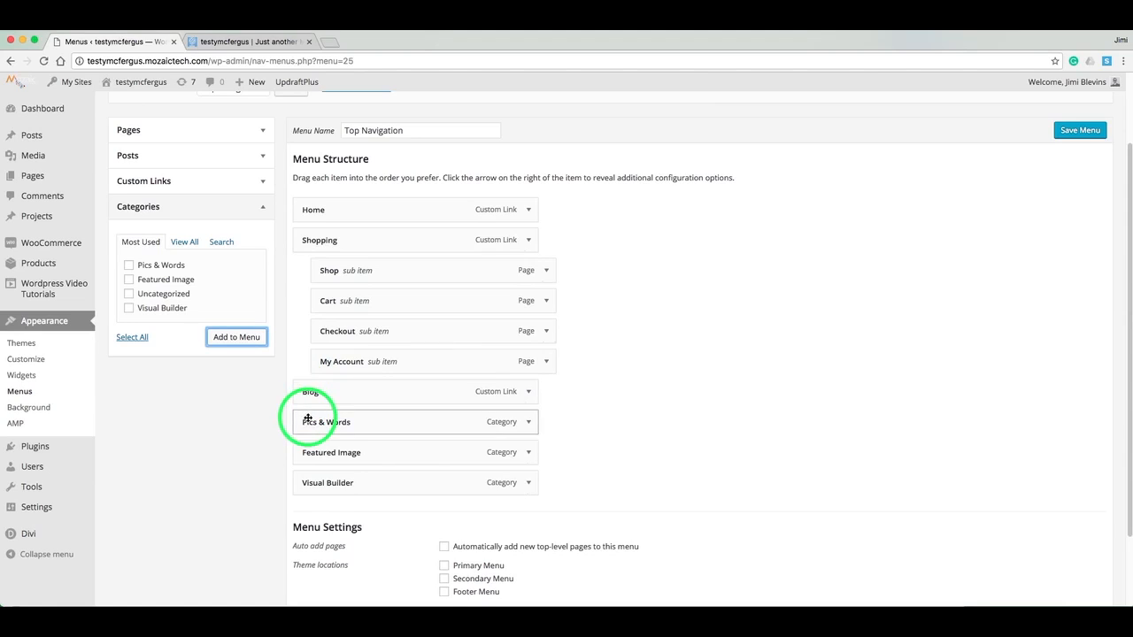
{"action": "left_click_drag", "start_coordinate": [308, 423], "coordinate": [349, 481]}
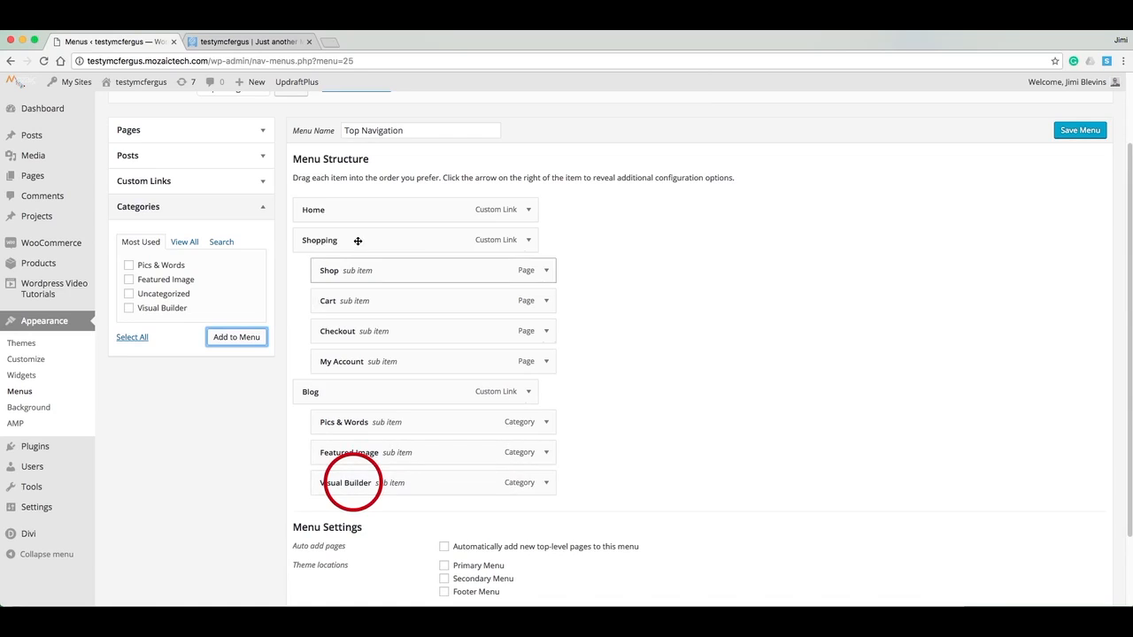
{"action": "left_click", "coordinate": [599, 307]}
Step: Assign the Top Navigation menu to the Primary Menu theme location and save the menu
{"action": "scroll", "coordinate": [600, 308], "scroll_direction": "down", "scroll_amount": 1}
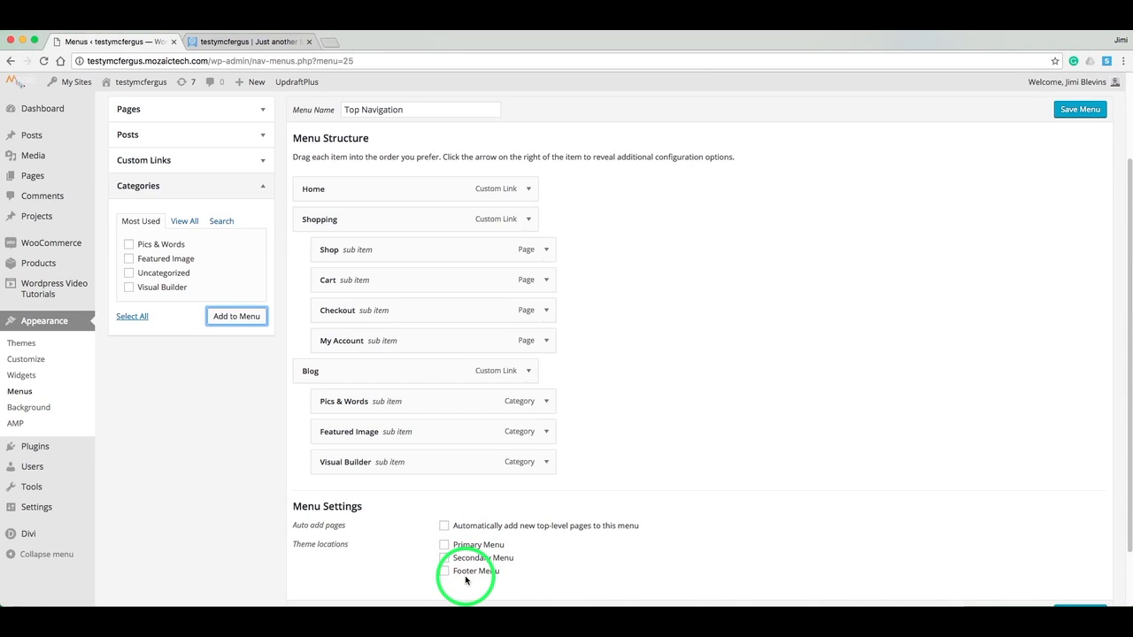
{"action": "left_click", "coordinate": [445, 545]}
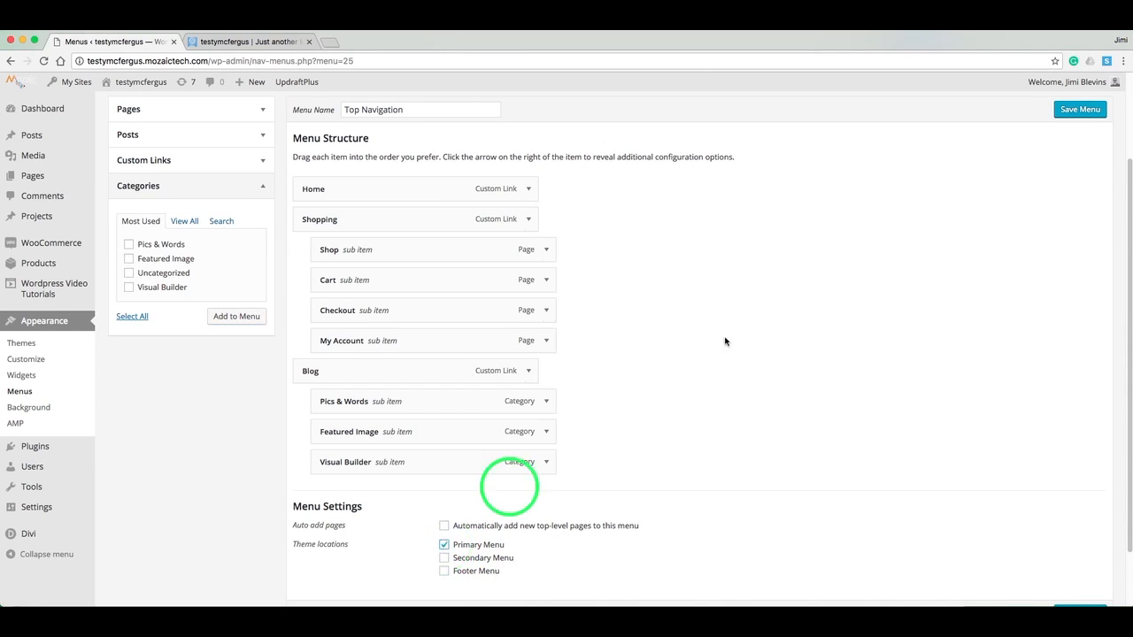
{"action": "left_click", "coordinate": [1068, 111]}
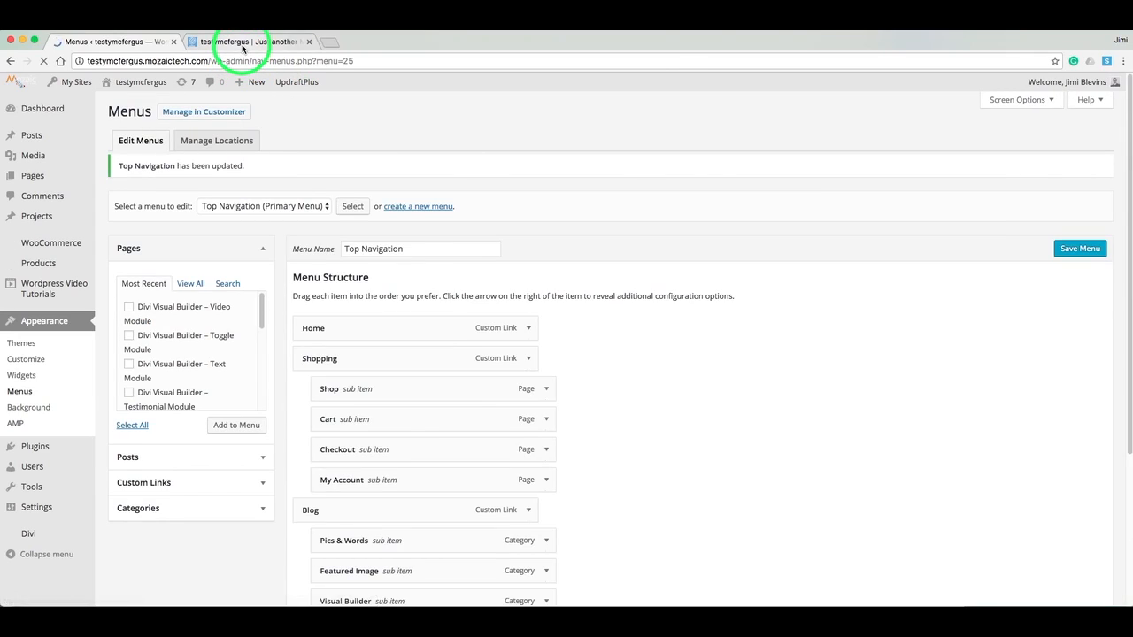
Step: Reload the live site and check the Shopping and Blog dropdowns in its header navigation
{"action": "left_click", "coordinate": [240, 42]}
{"action": "key", "text": "super+r"}
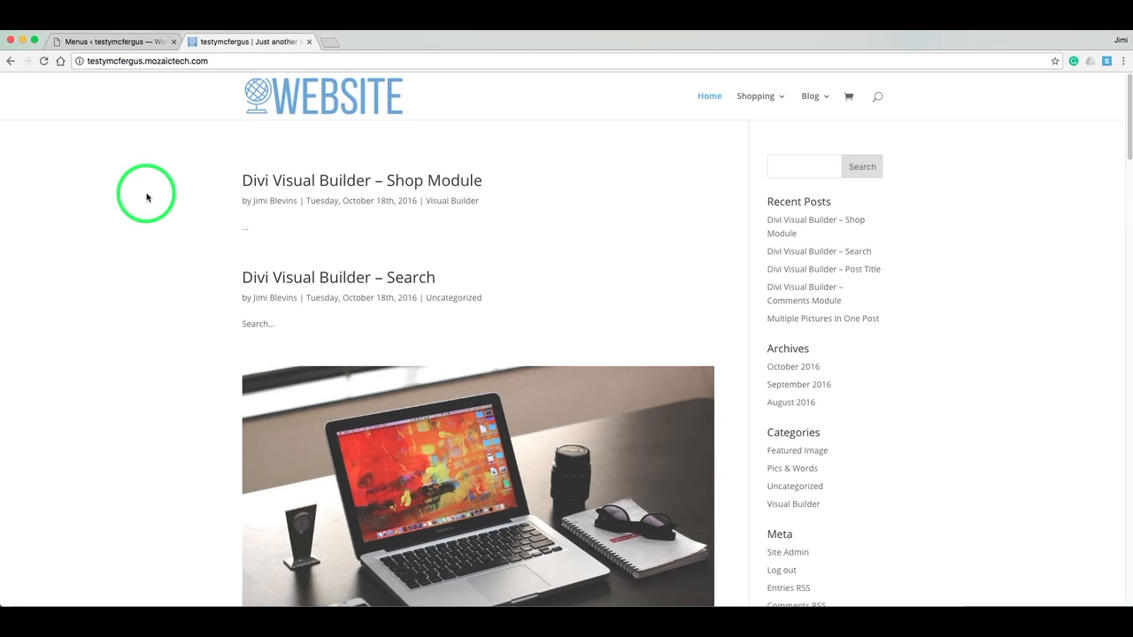
{"action": "mouse_move", "coordinate": [771, 95]}
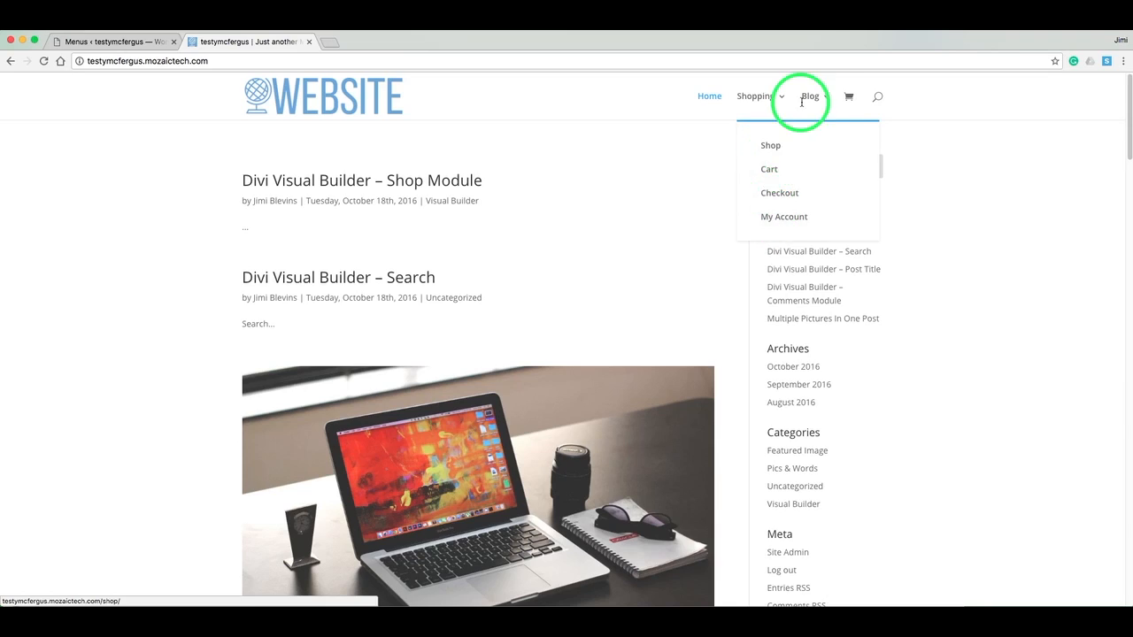
{"action": "mouse_move", "coordinate": [807, 97]}
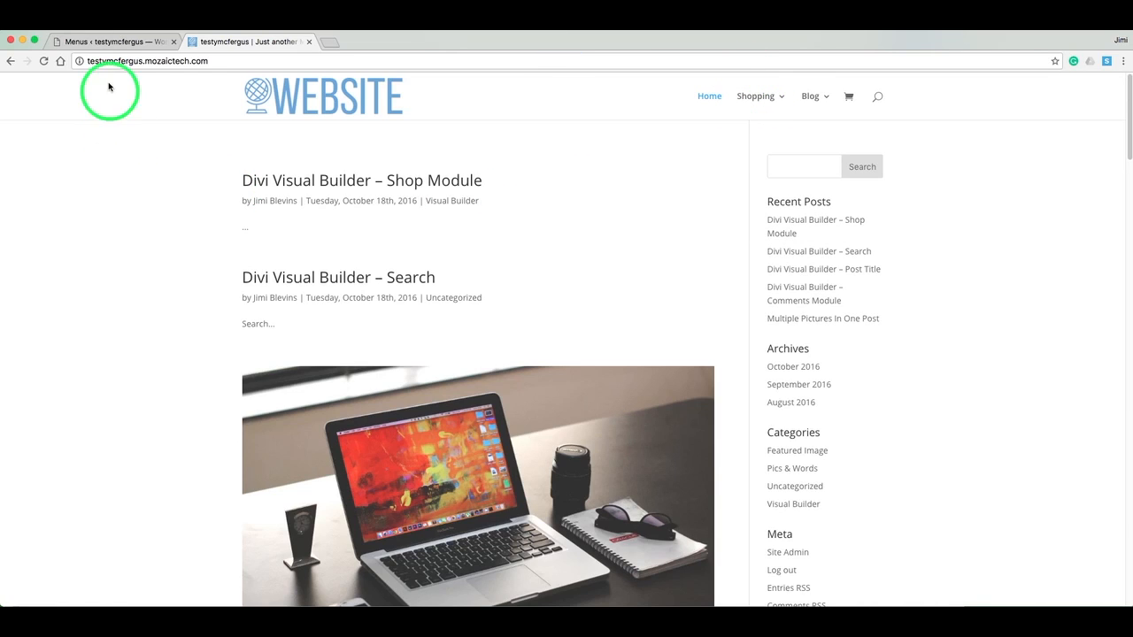
Step: Examine the live site's sidebar, including its Recent Posts, Archives, Categories and Meta sections
{"action": "left_click", "coordinate": [108, 51]}
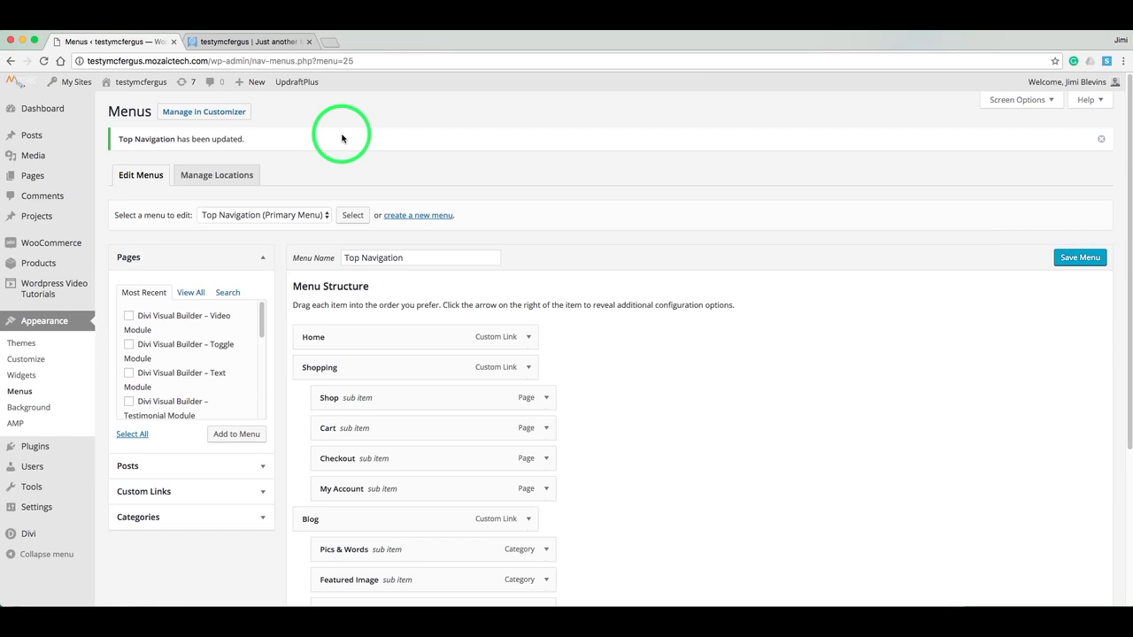
{"action": "left_click", "coordinate": [253, 41]}
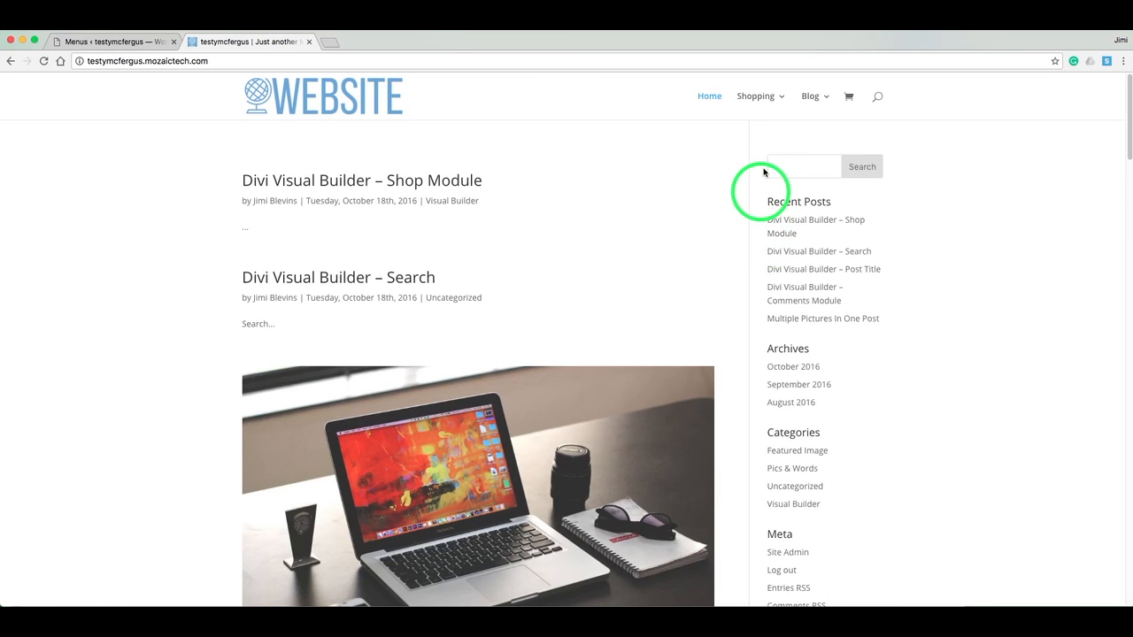
{"action": "scroll", "coordinate": [917, 223], "scroll_direction": "down", "scroll_amount": 2}
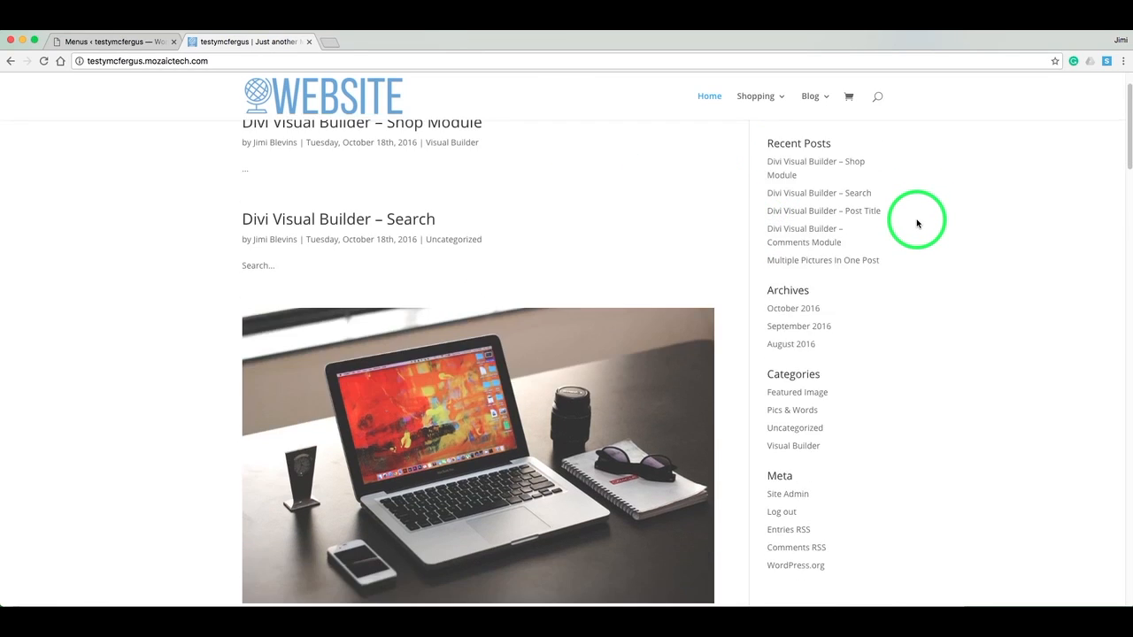
{"action": "scroll", "coordinate": [917, 223], "scroll_direction": "down", "scroll_amount": 1}
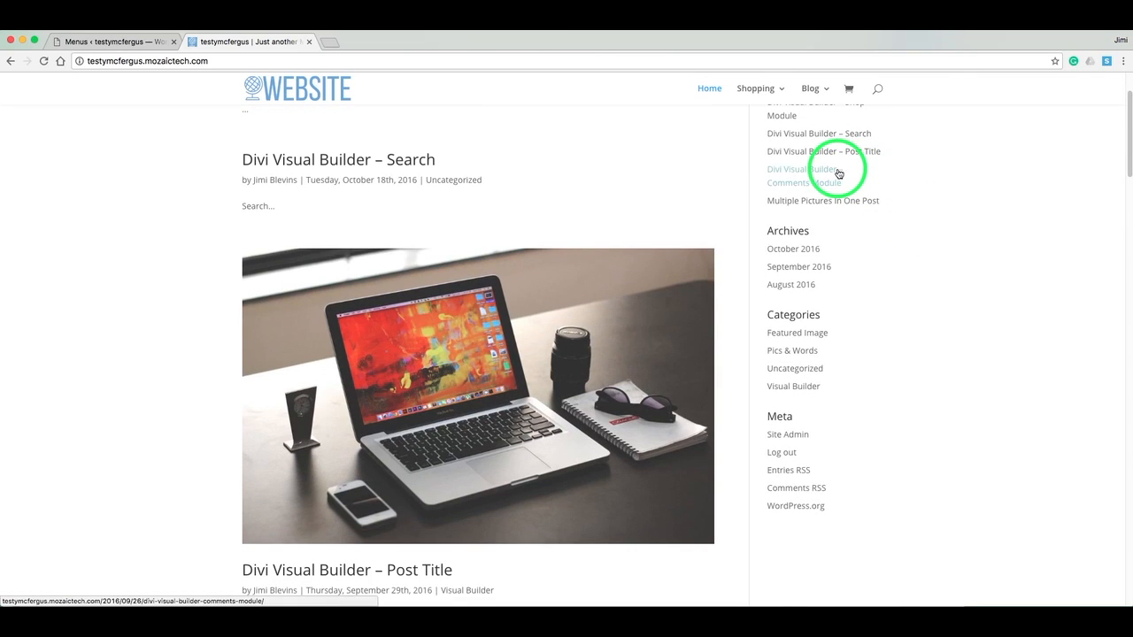
{"action": "scroll", "coordinate": [907, 142], "scroll_direction": "up", "scroll_amount": 2}
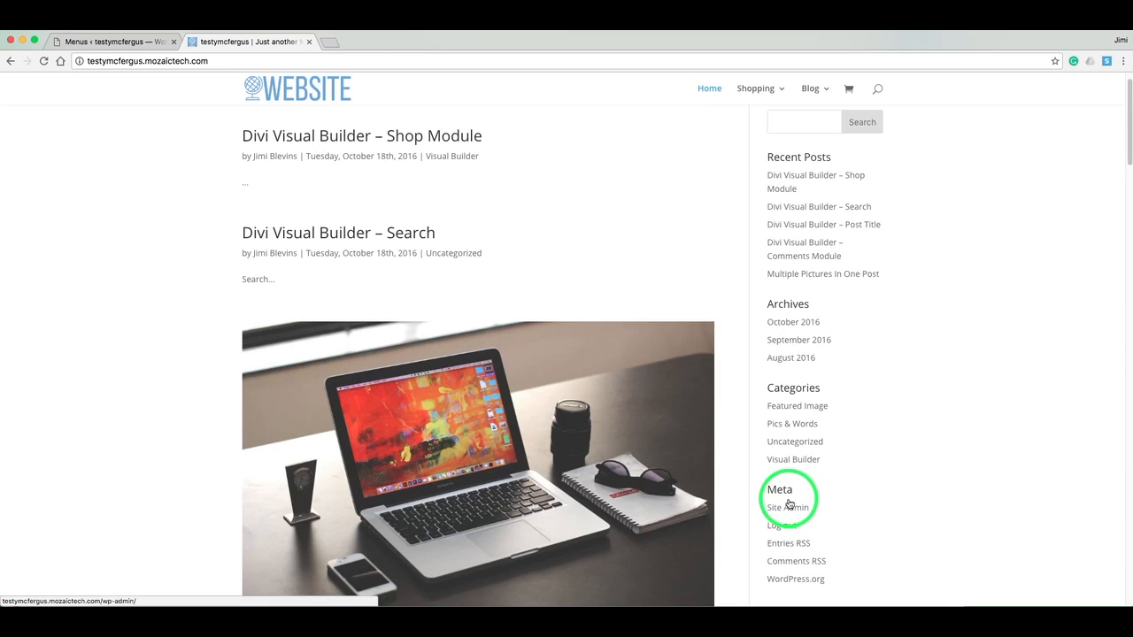
{"action": "scroll", "coordinate": [855, 493], "scroll_direction": "down", "scroll_amount": 2}
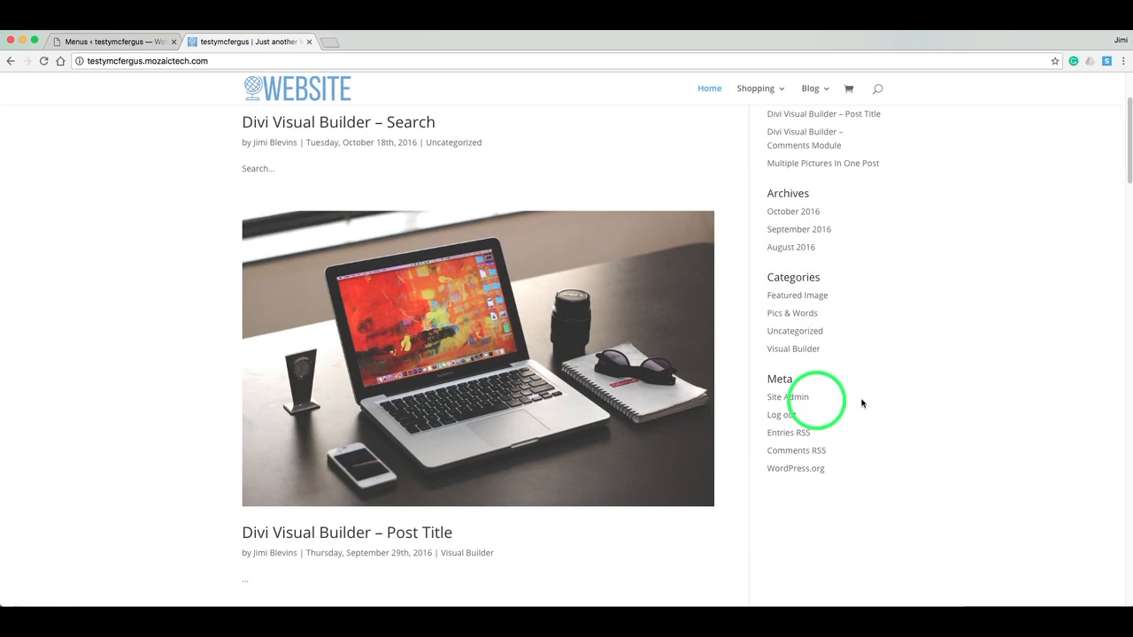
{"action": "scroll", "coordinate": [917, 274], "scroll_direction": "up", "scroll_amount": 3}
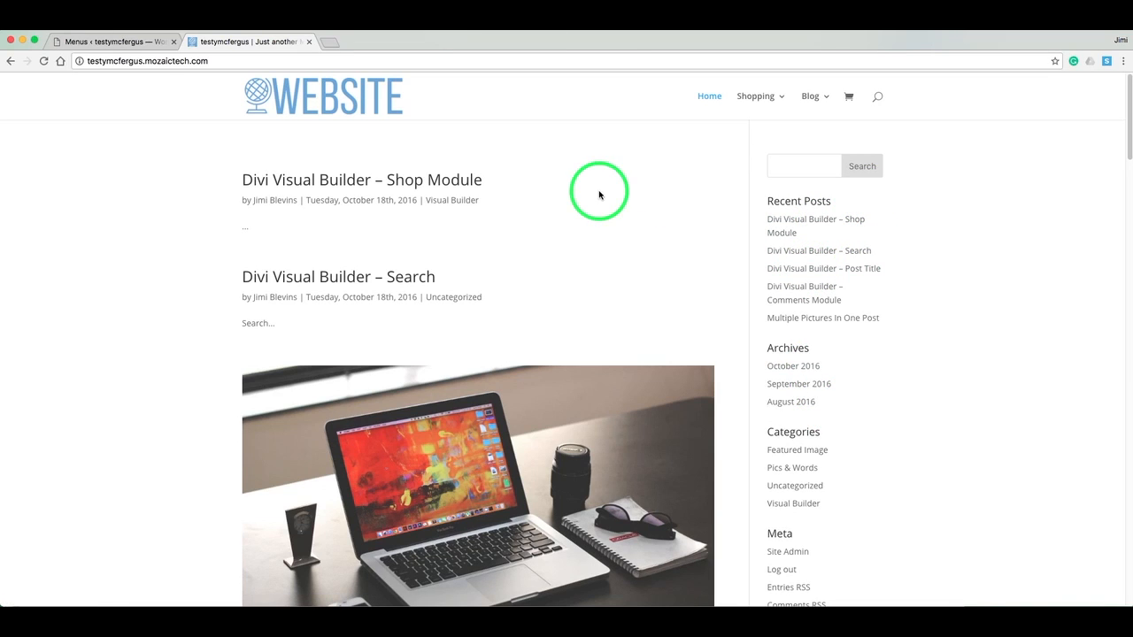
Step: Return to the Menus admin page and create a new menu named Blog Sidebar
{"action": "left_click", "coordinate": [94, 41]}
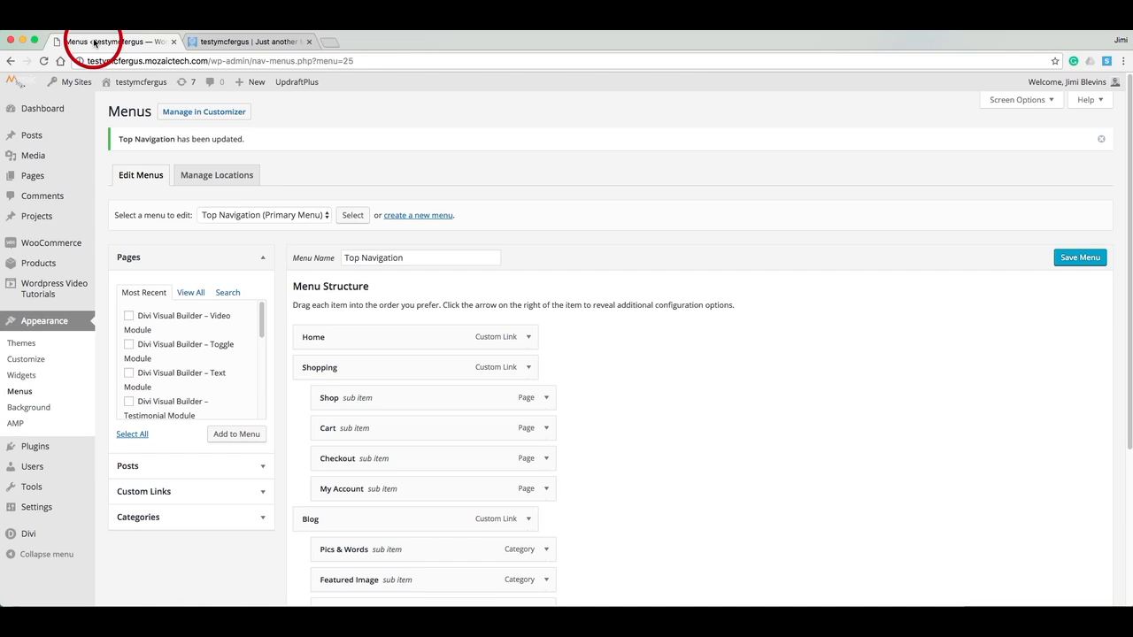
{"action": "left_click", "coordinate": [405, 216]}
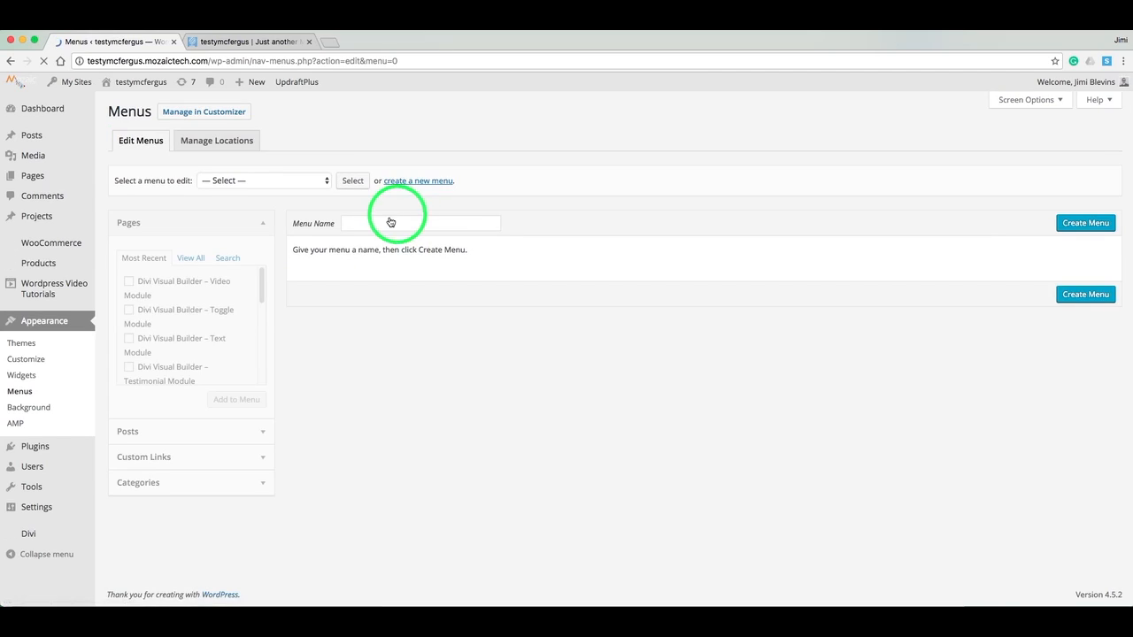
{"action": "left_click", "coordinate": [385, 221]}
{"action": "type", "text": "Blog Sidebar"}
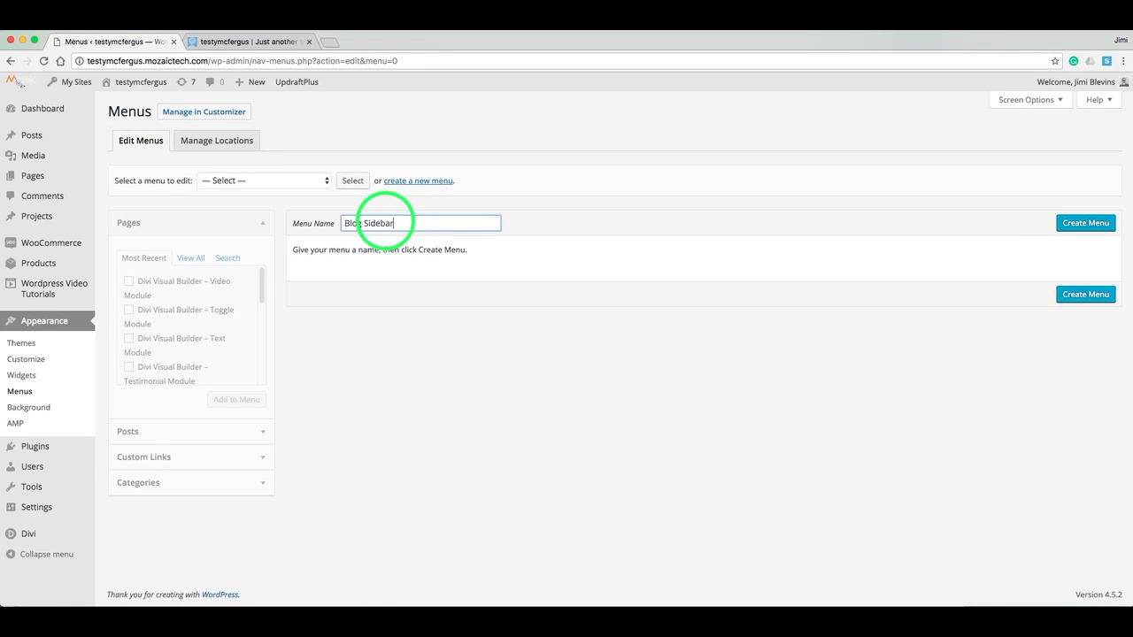
{"action": "left_click", "coordinate": [1074, 232]}
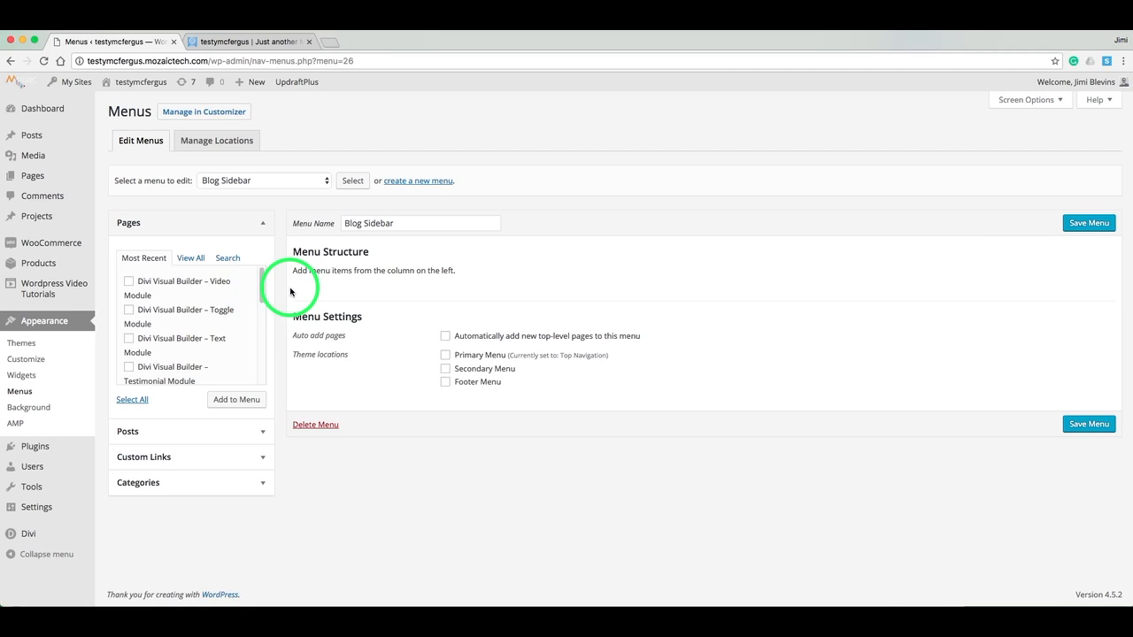
Step: Add the Pics & Words, Featured Image and Visual Builder categories to the Blog Sidebar menu
{"action": "left_click", "coordinate": [261, 485]}
{"action": "left_click", "coordinate": [128, 359]}
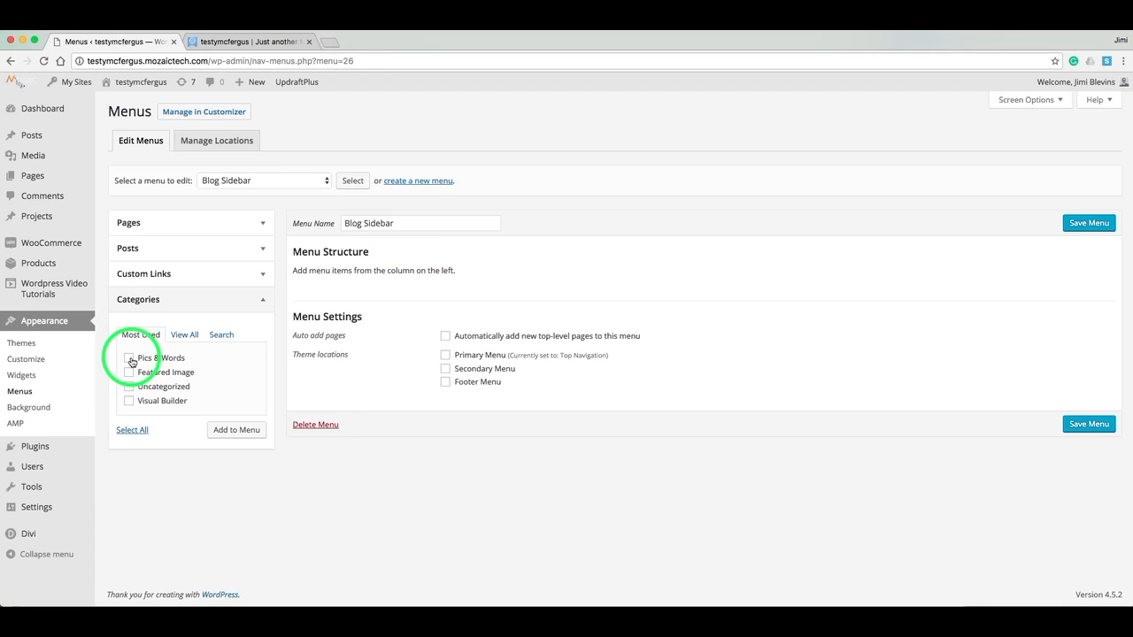
{"action": "left_click", "coordinate": [129, 373]}
{"action": "left_click", "coordinate": [129, 401]}
{"action": "left_click", "coordinate": [229, 432]}
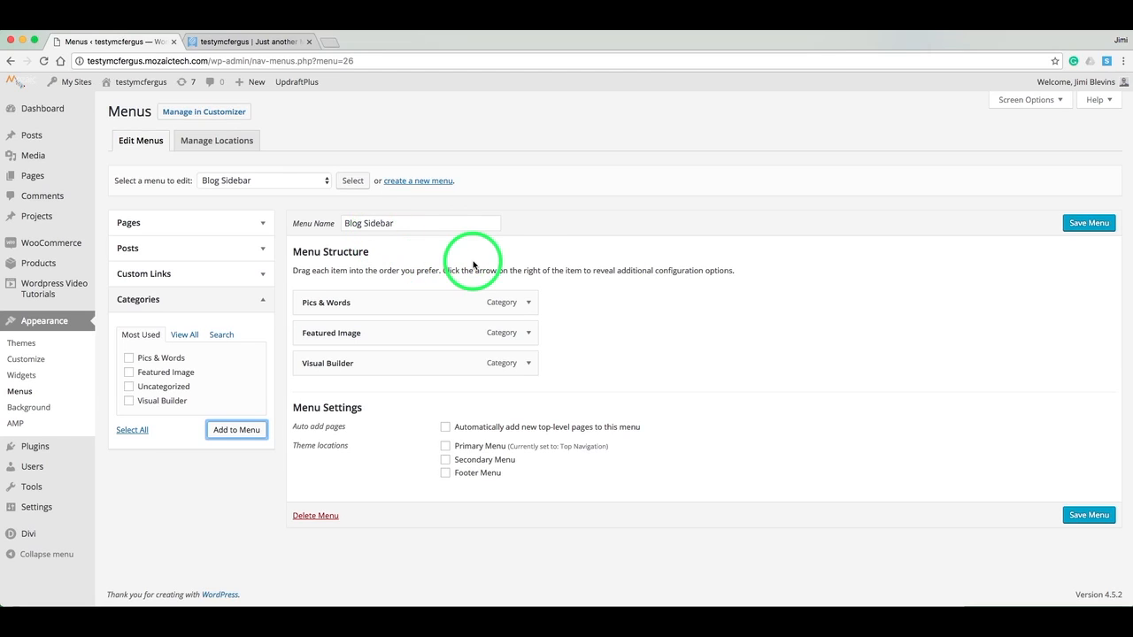
{"action": "left_click", "coordinate": [264, 301]}
{"action": "left_click", "coordinate": [262, 274]}
{"action": "left_click", "coordinate": [211, 312]}
{"action": "type", "text": "mozai"}
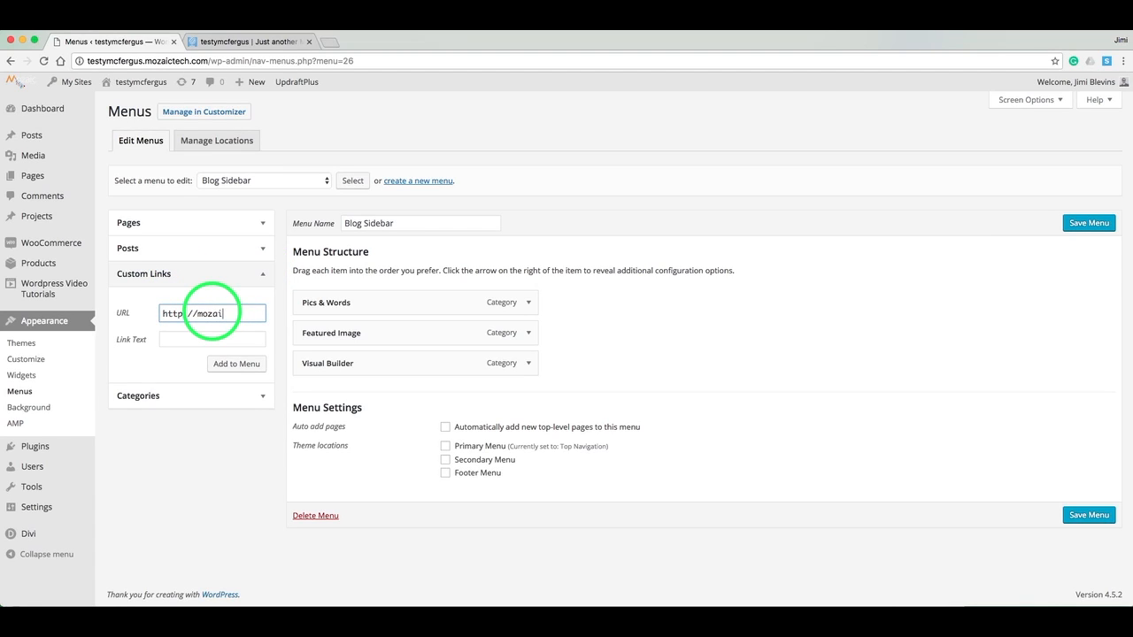
{"action": "type", "text": "ctech.com"}
{"action": "key", "text": "Tab"}
{"action": "type", "text": "Mozaic"}
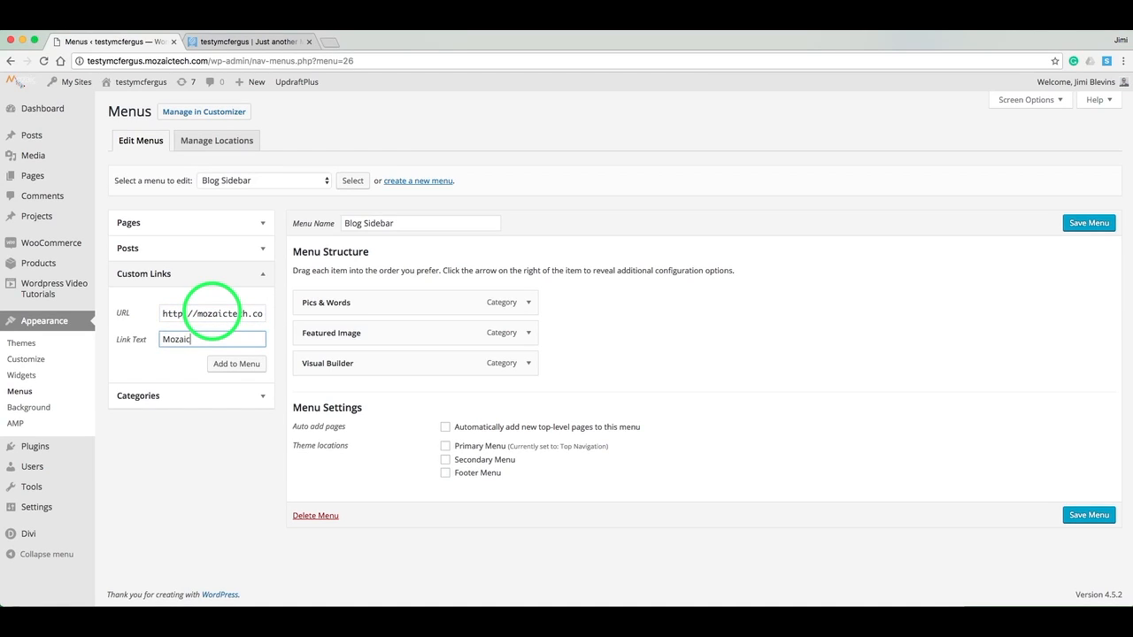
{"action": "left_click", "coordinate": [236, 363]}
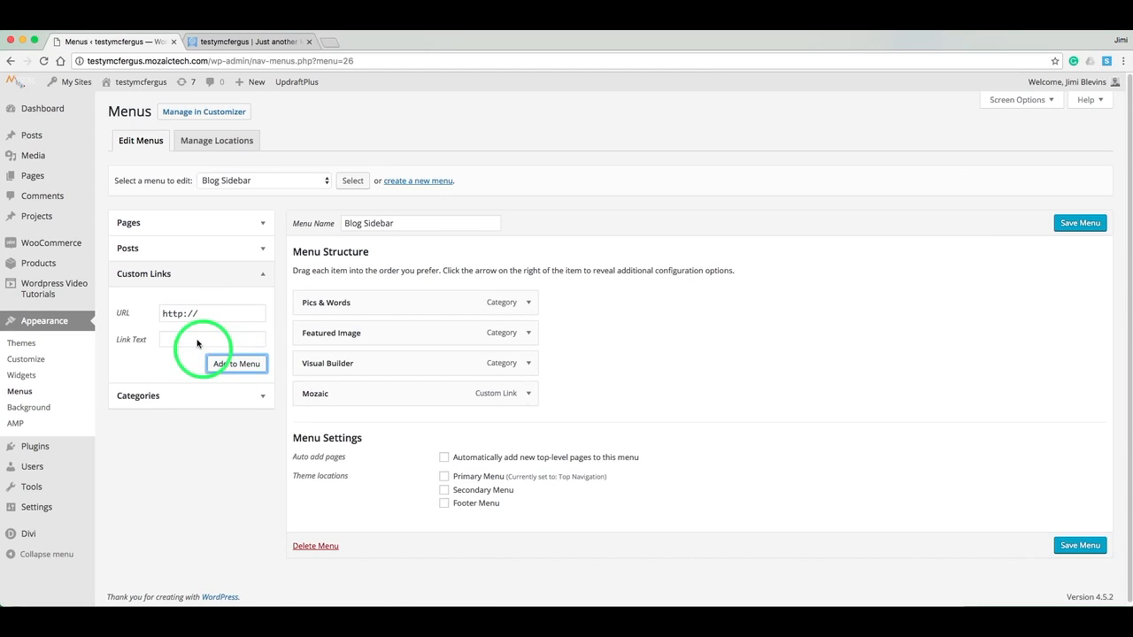
Step: Add a custom link to the site owner's personal website with their full name as link text, and save the menu
{"action": "left_click", "coordinate": [213, 313]}
{"action": "type", "text": "jimi"}
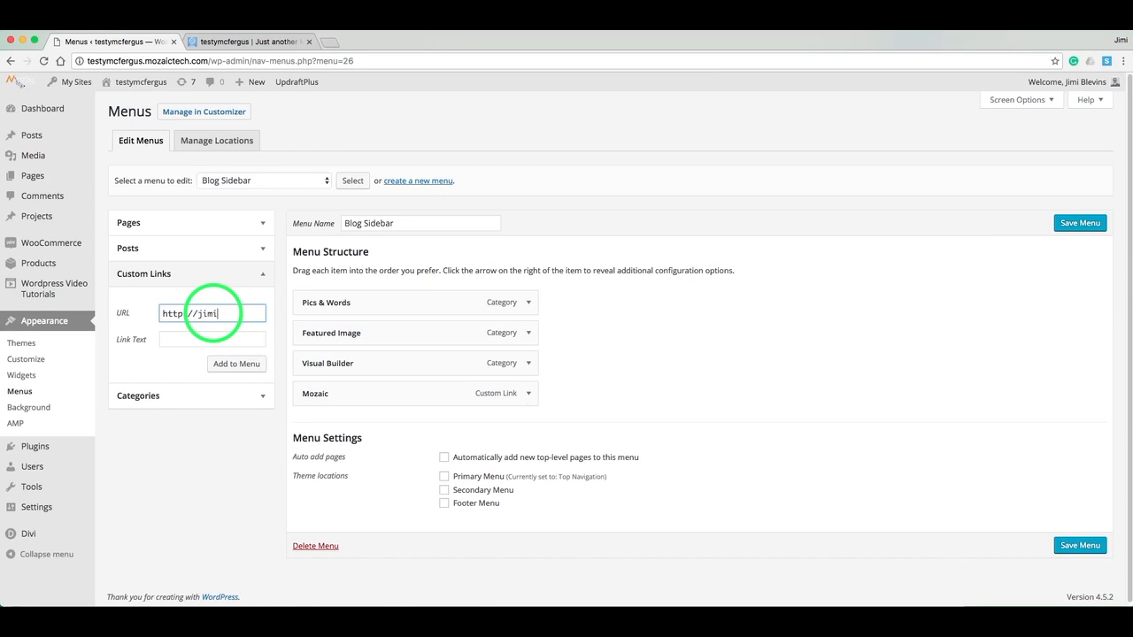
{"action": "type", "text": "blevins.com"}
{"action": "key", "text": "Tab"}
{"action": "type", "text": "Jimi"}
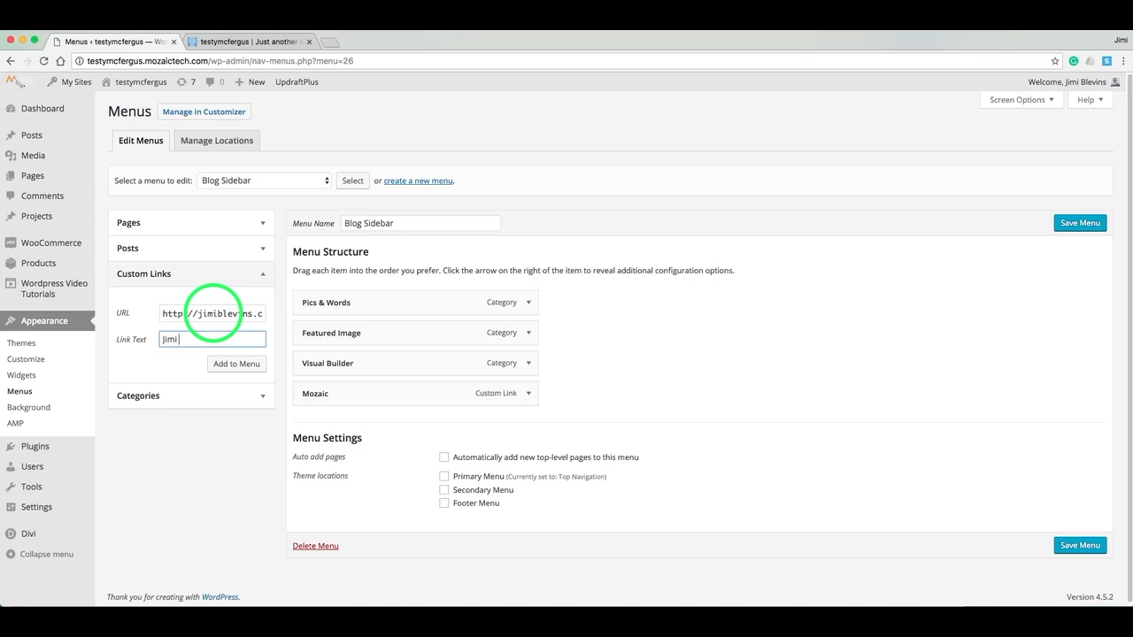
{"action": "type", "text": " Blevins"}
{"action": "left_click", "coordinate": [238, 365]}
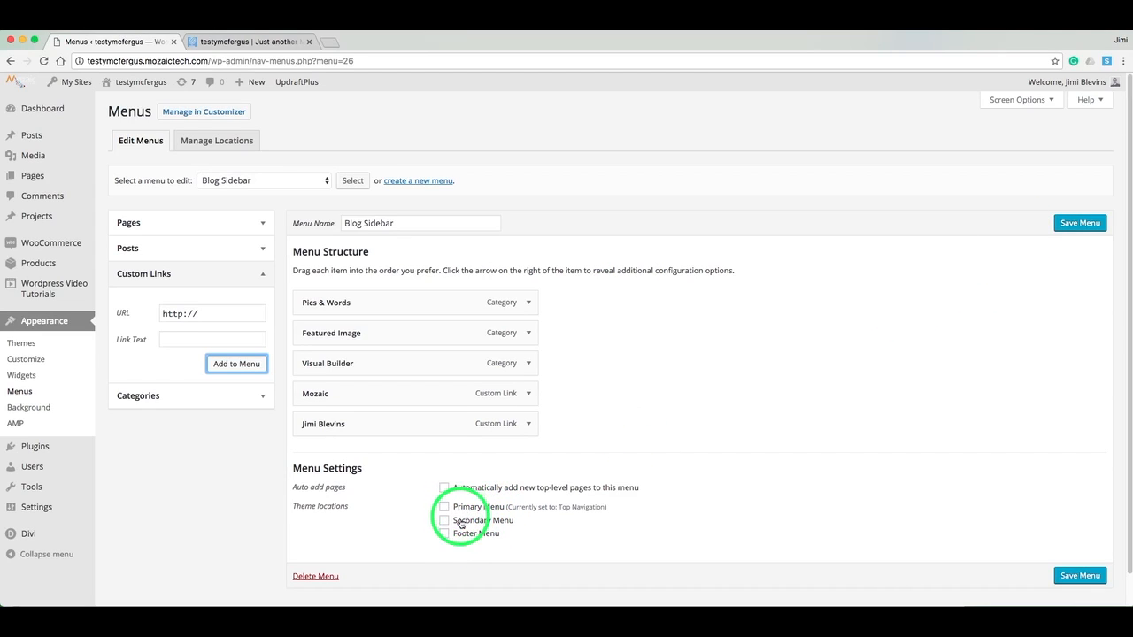
{"action": "left_click", "coordinate": [1078, 228]}
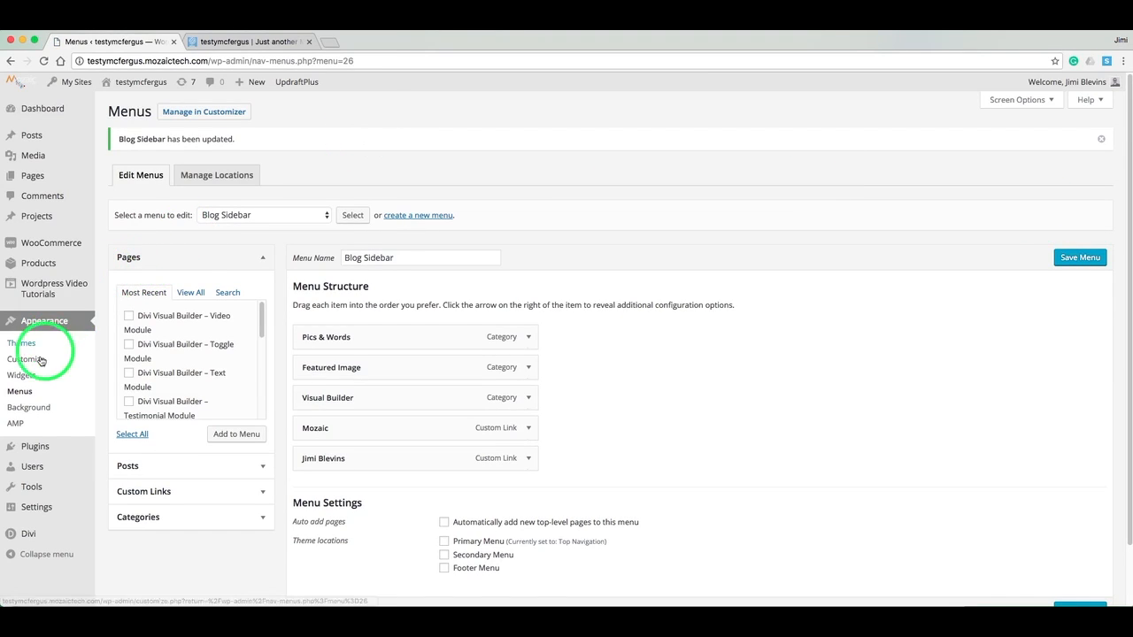
Step: Delete the Archives, Categories and Meta widgets from the Sidebar area on the Widgets page
{"action": "left_click", "coordinate": [24, 379]}
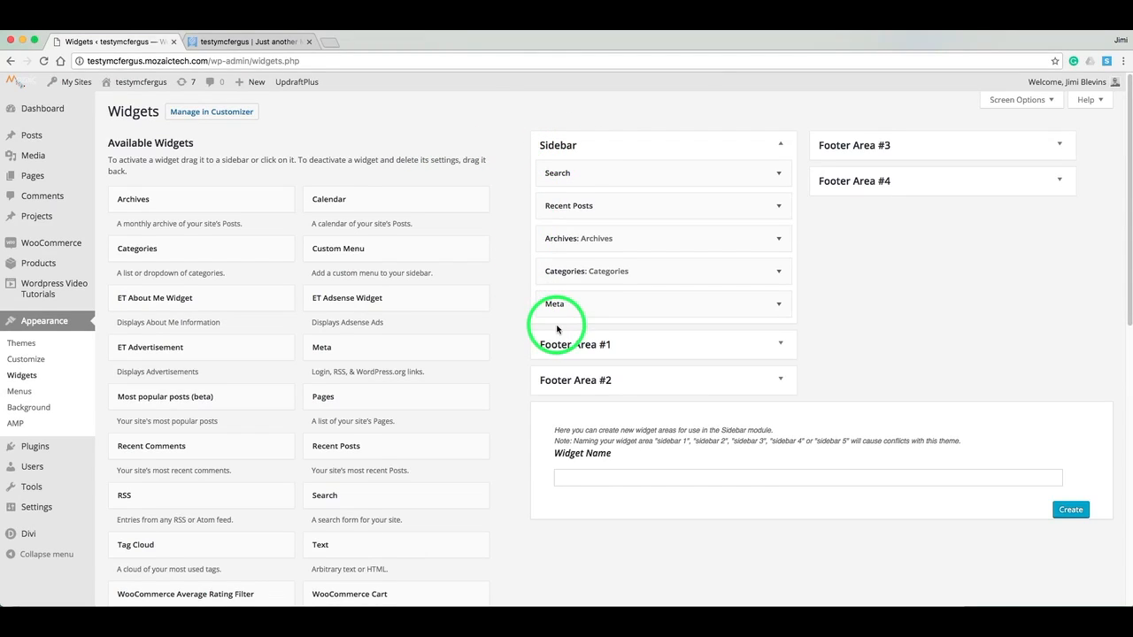
{"action": "left_click", "coordinate": [270, 42]}
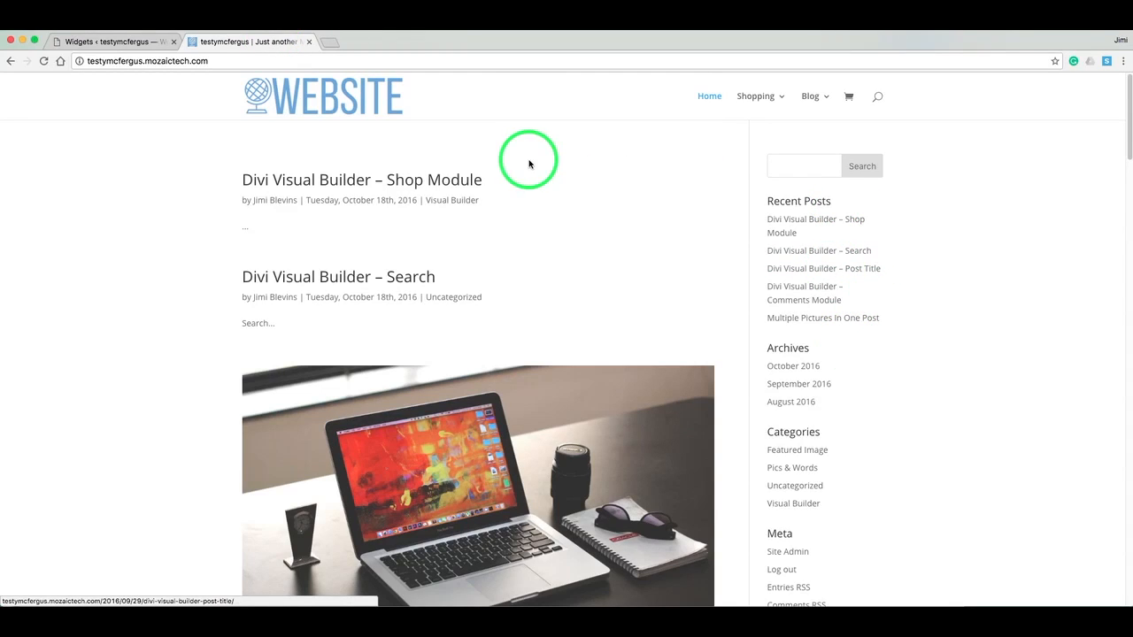
{"action": "left_click", "coordinate": [122, 42]}
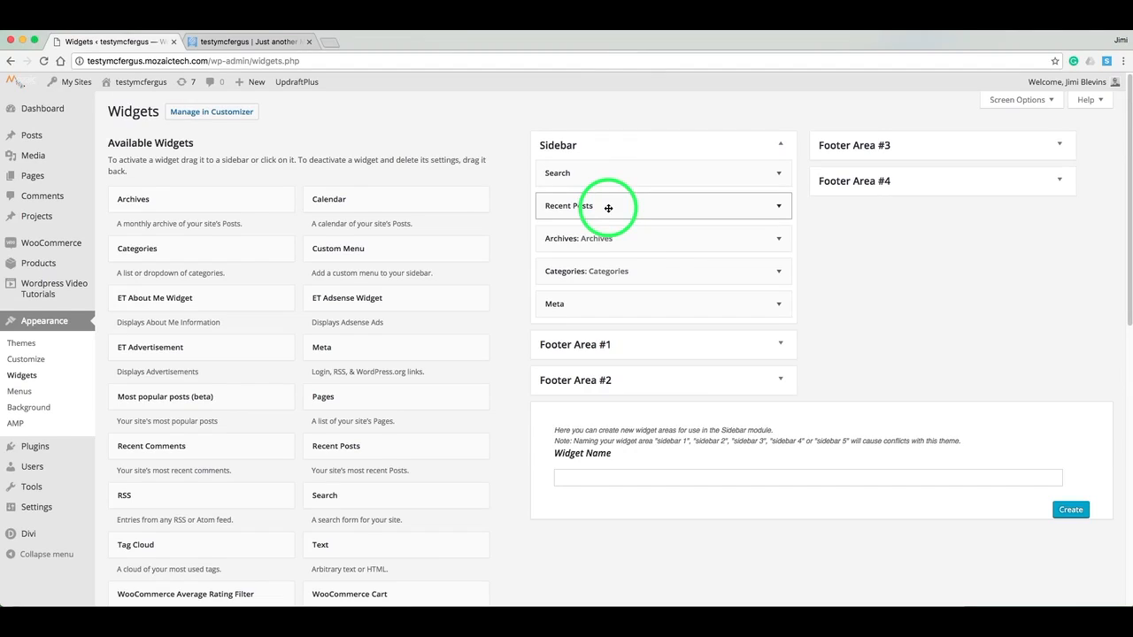
{"action": "left_click", "coordinate": [780, 240]}
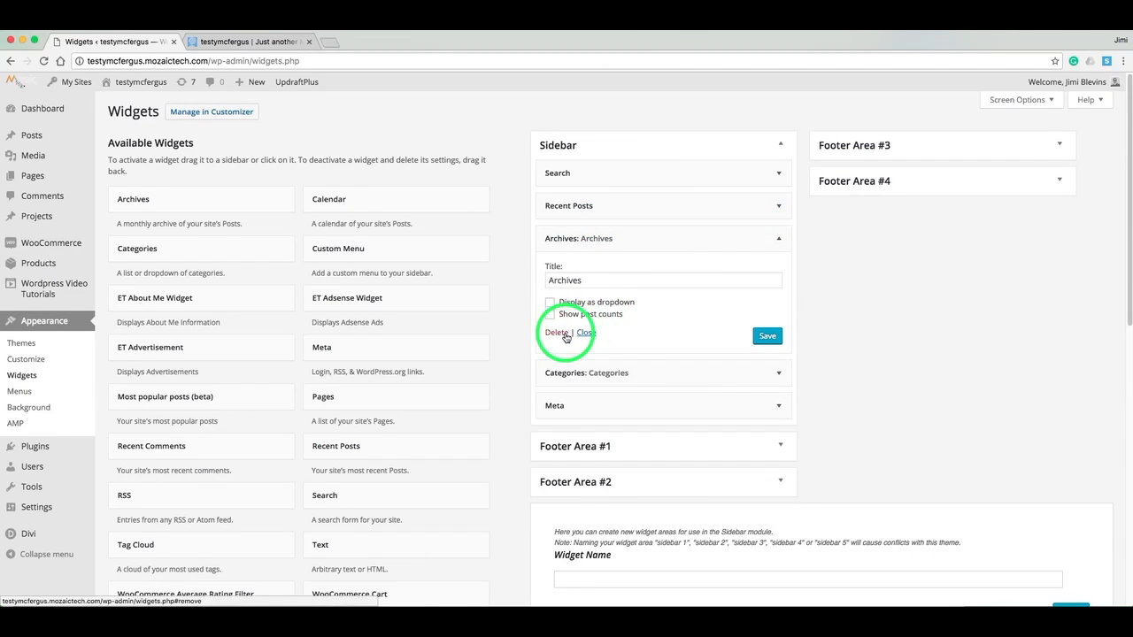
{"action": "left_click", "coordinate": [557, 333]}
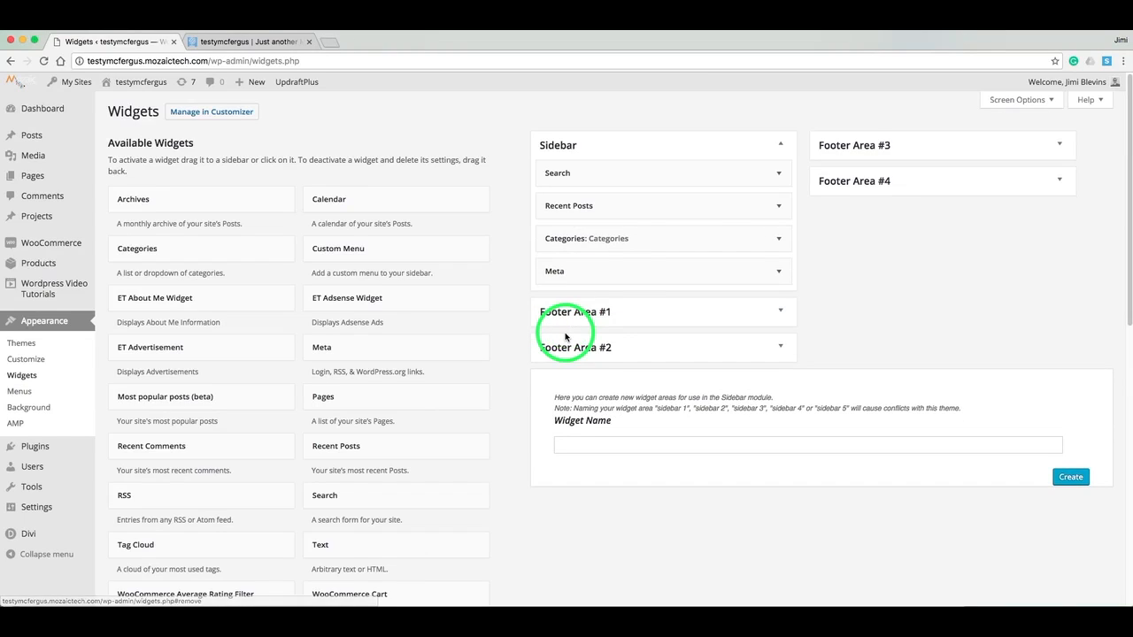
{"action": "left_click", "coordinate": [780, 240]}
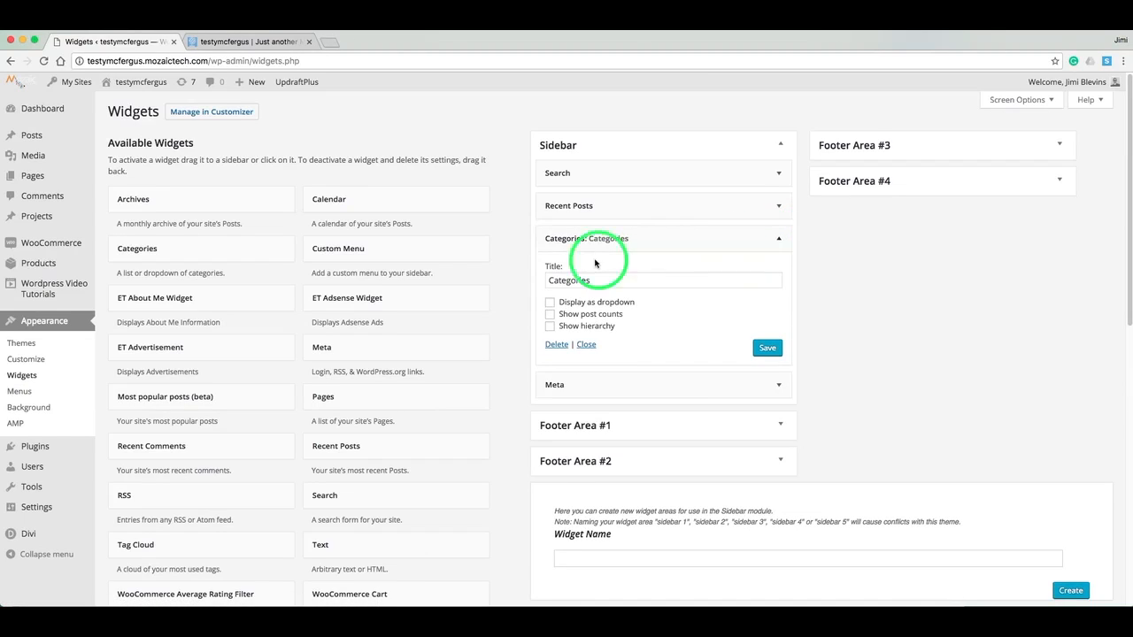
{"action": "left_click", "coordinate": [557, 345]}
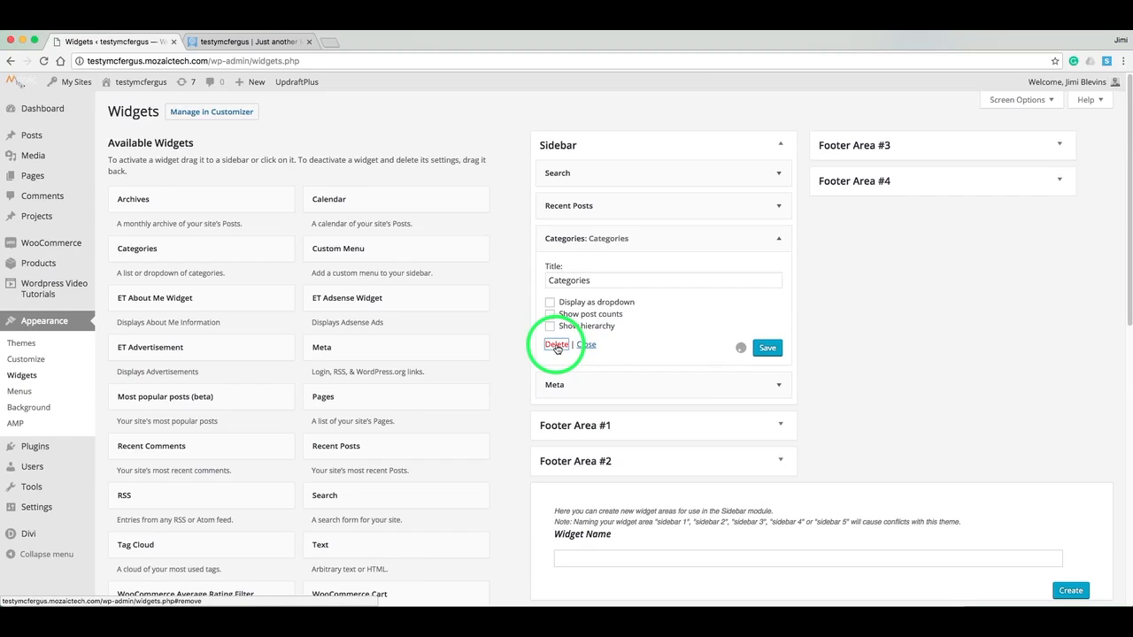
{"action": "left_click", "coordinate": [779, 239]}
{"action": "left_click", "coordinate": [558, 302]}
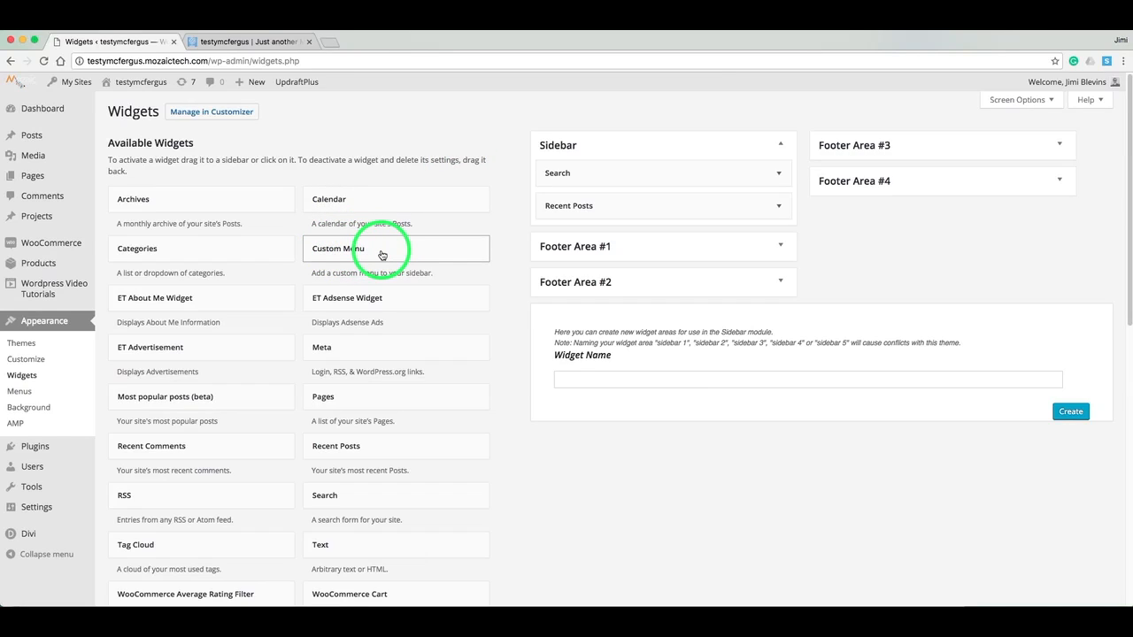
Step: Add a Custom Menu widget between Search and Recent Posts in the Sidebar, titled Links & Blog and using the Blog Sidebar menu, and save it
{"action": "left_click_drag", "start_coordinate": [399, 247], "coordinate": [618, 207]}
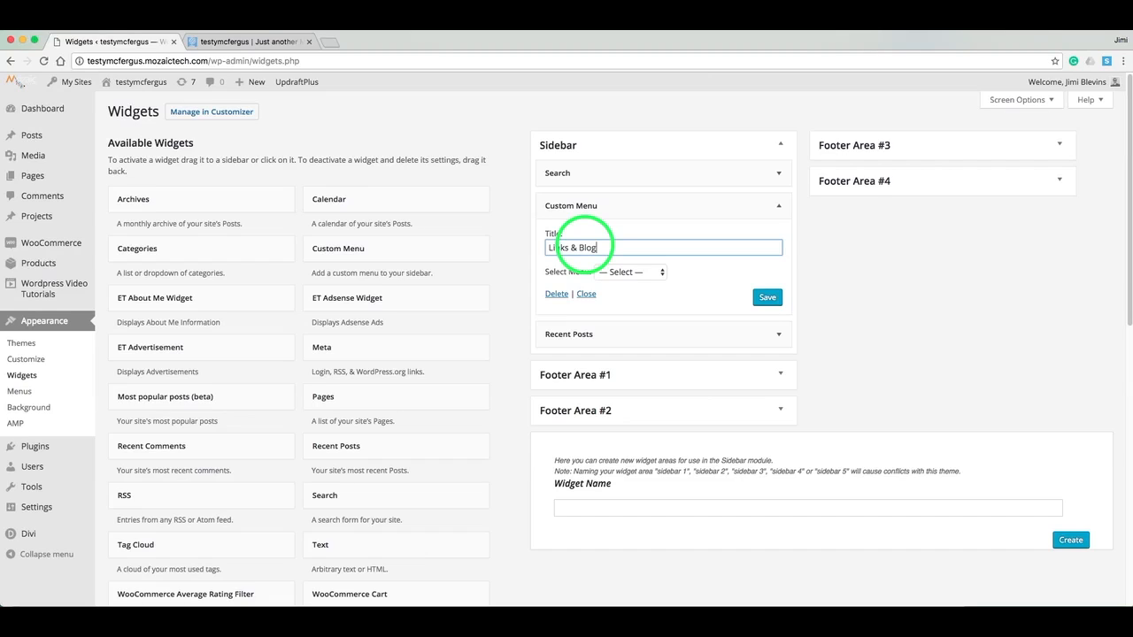
{"action": "left_click", "coordinate": [641, 277]}
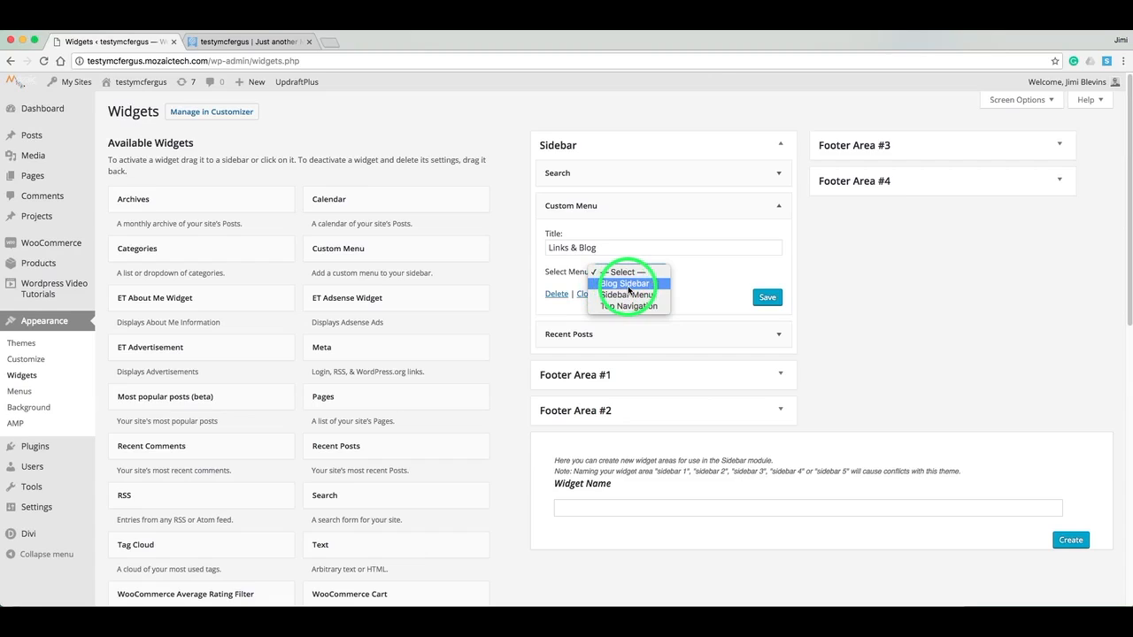
{"action": "left_click", "coordinate": [627, 284]}
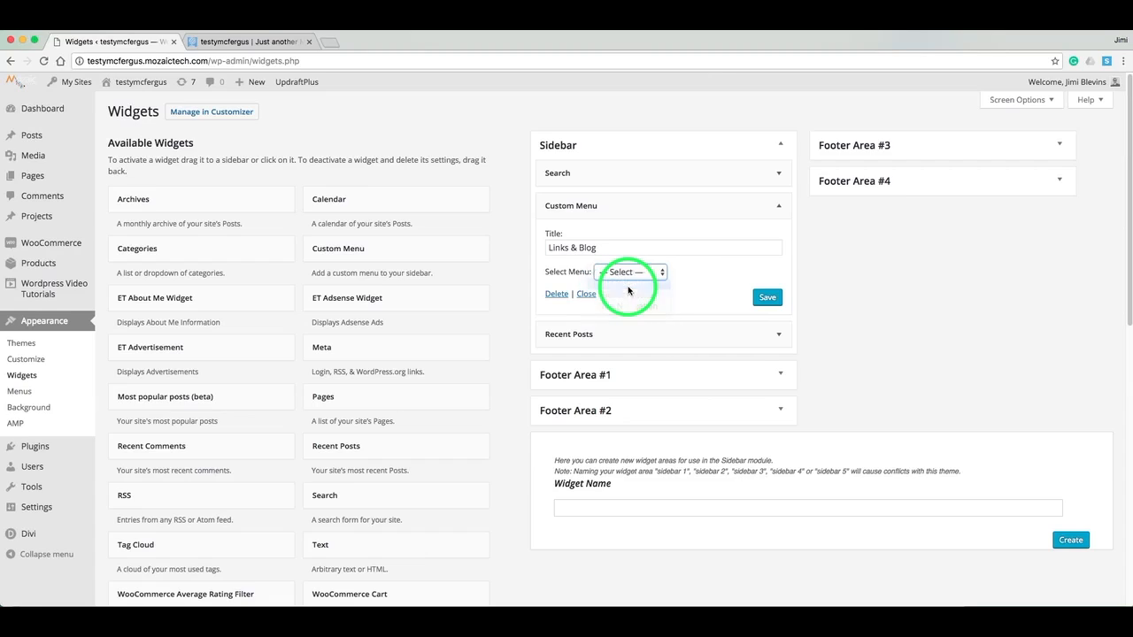
{"action": "left_click", "coordinate": [768, 298]}
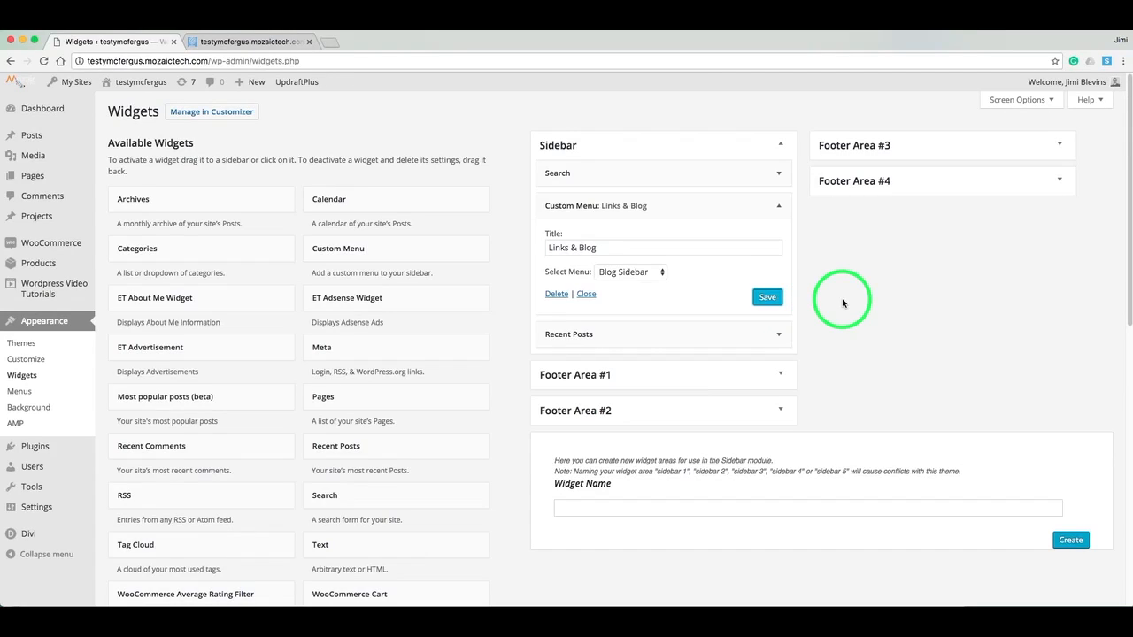
Step: Reload the live site, check the Links & Blog menu in its sidebar, and return to the Widgets page
{"action": "left_click", "coordinate": [267, 44]}
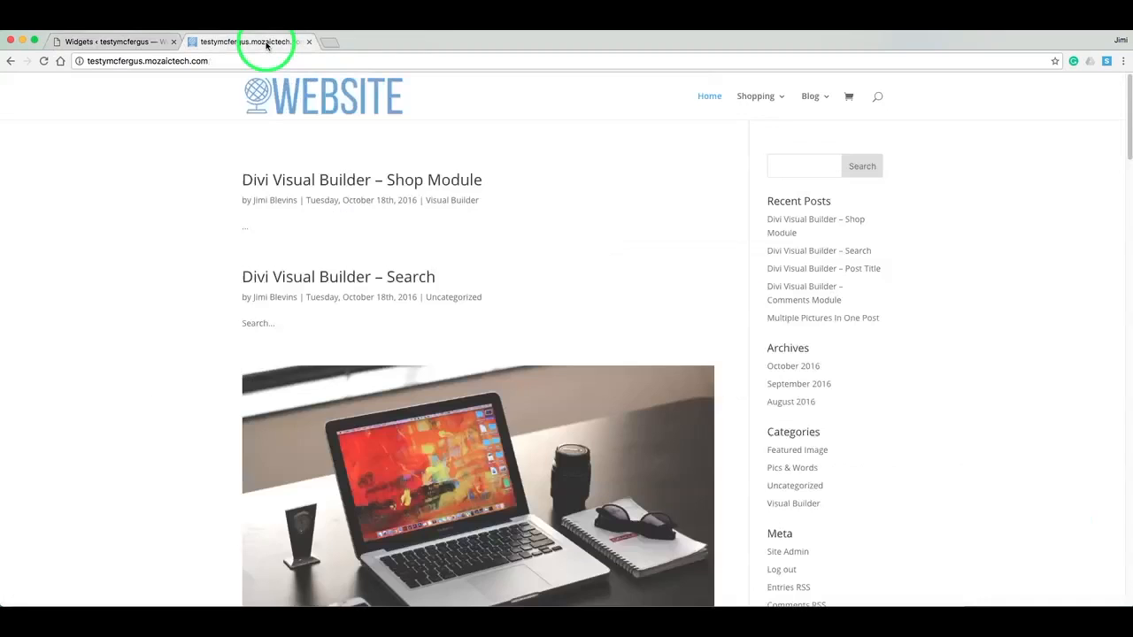
{"action": "left_click", "coordinate": [44, 62]}
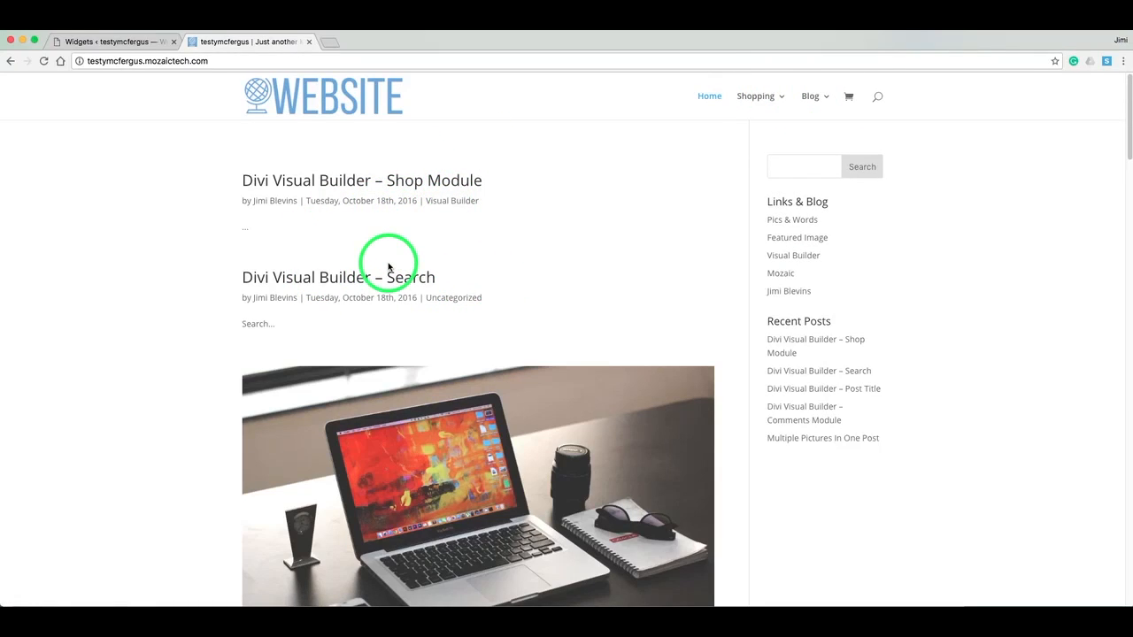
{"action": "left_click", "coordinate": [124, 46]}
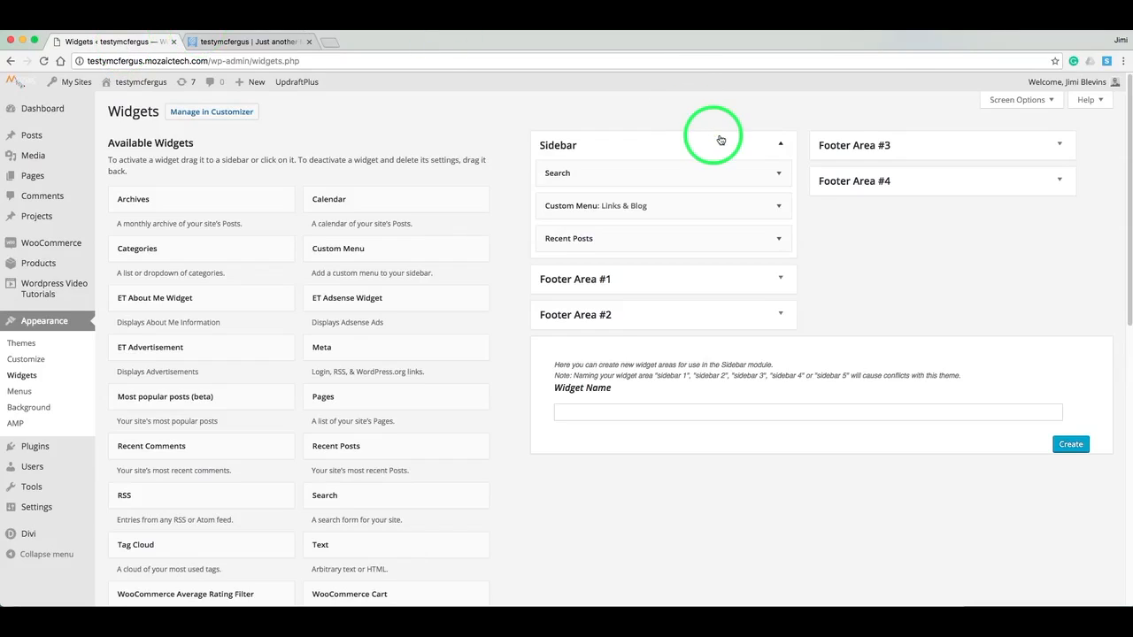
Step: Create a new widget area named Custom Menu and reload the Widgets page to list it
{"action": "left_click", "coordinate": [803, 410]}
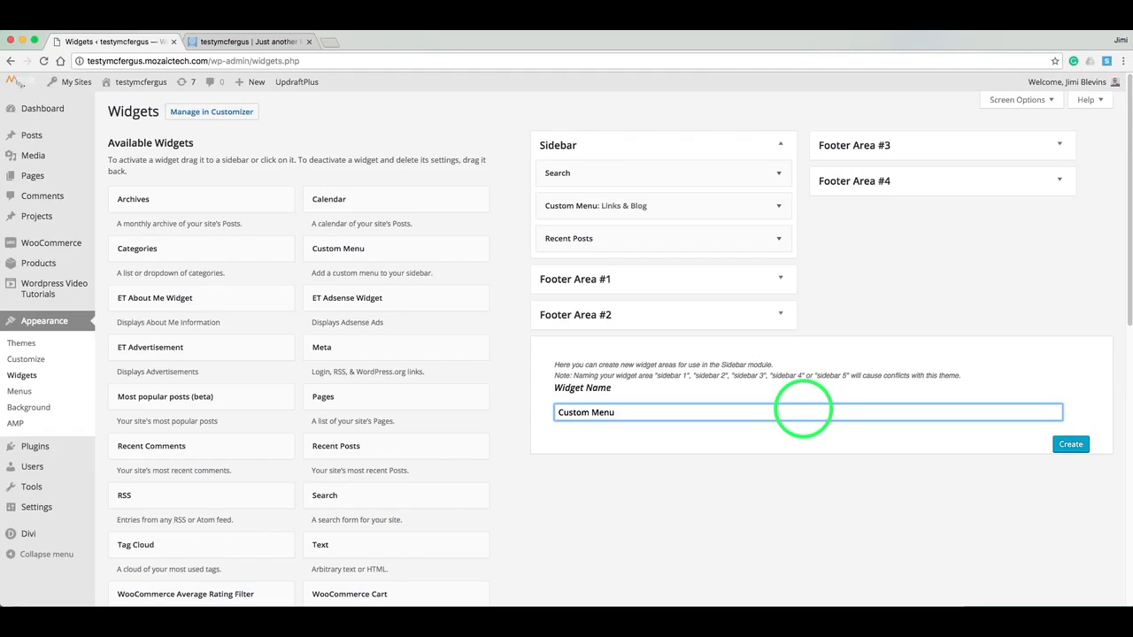
{"action": "left_click", "coordinate": [1071, 445]}
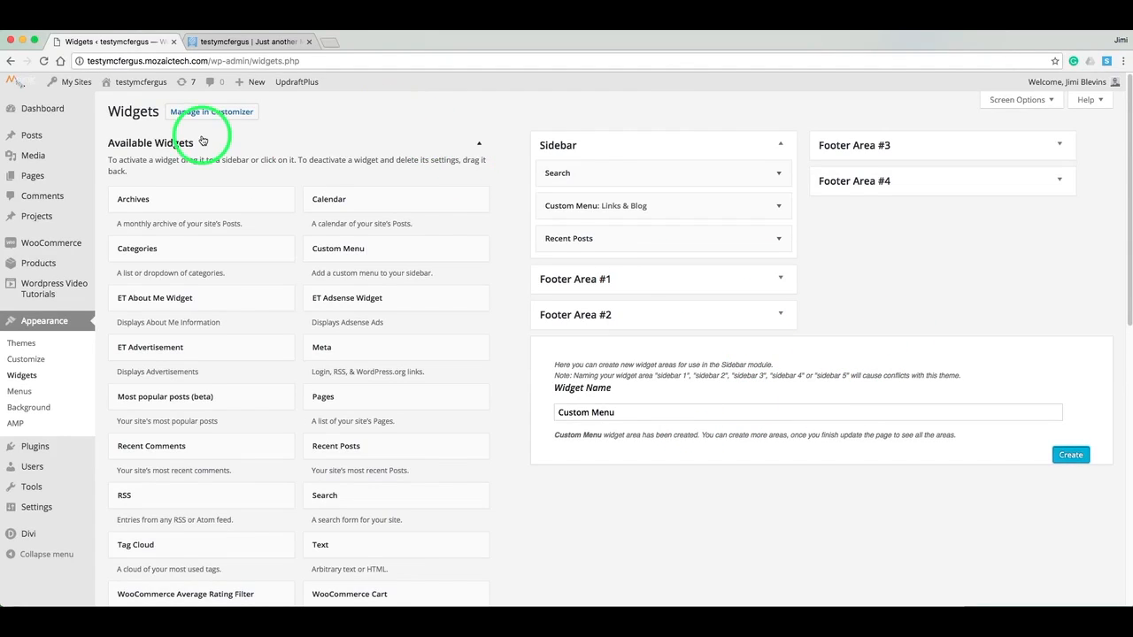
{"action": "left_click", "coordinate": [45, 61]}
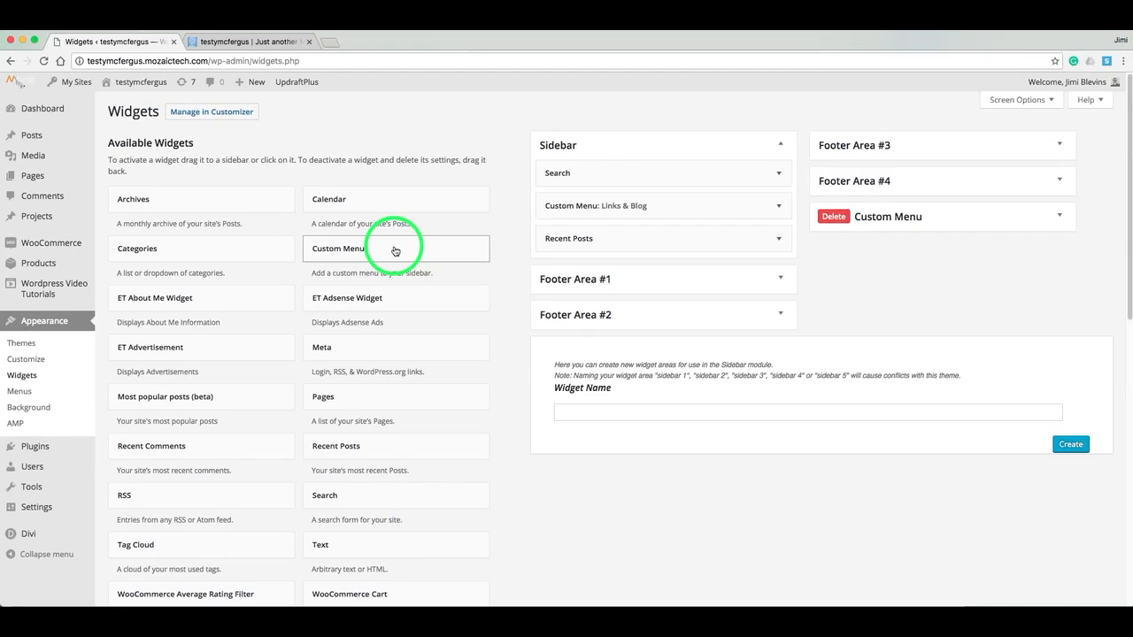
Step: Add a Custom Menu widget to the new Custom Menu area, titled Blog & Links and using the Blog Sidebar menu, and save it
{"action": "left_click_drag", "start_coordinate": [395, 251], "coordinate": [915, 240]}
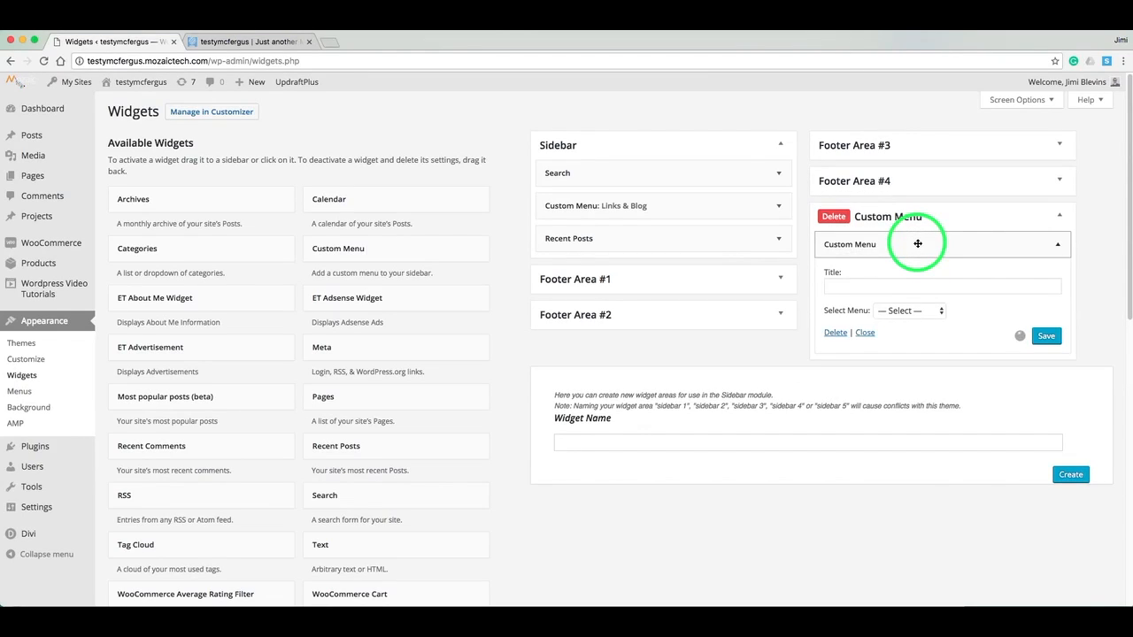
{"action": "left_click", "coordinate": [875, 287]}
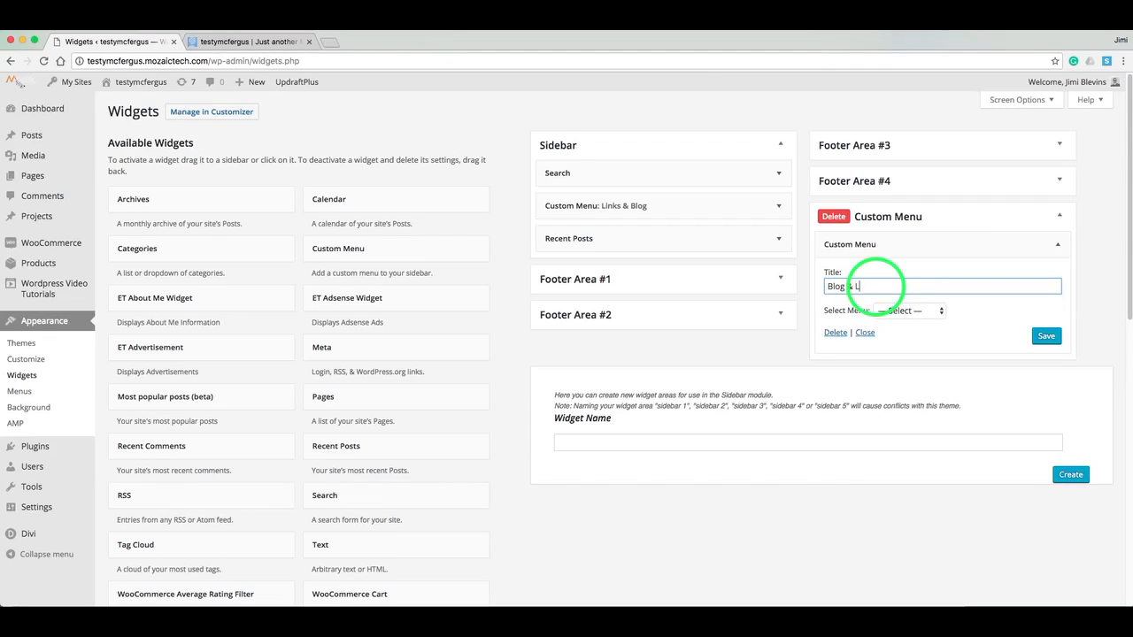
{"action": "left_click", "coordinate": [927, 312]}
{"action": "left_click", "coordinate": [907, 322]}
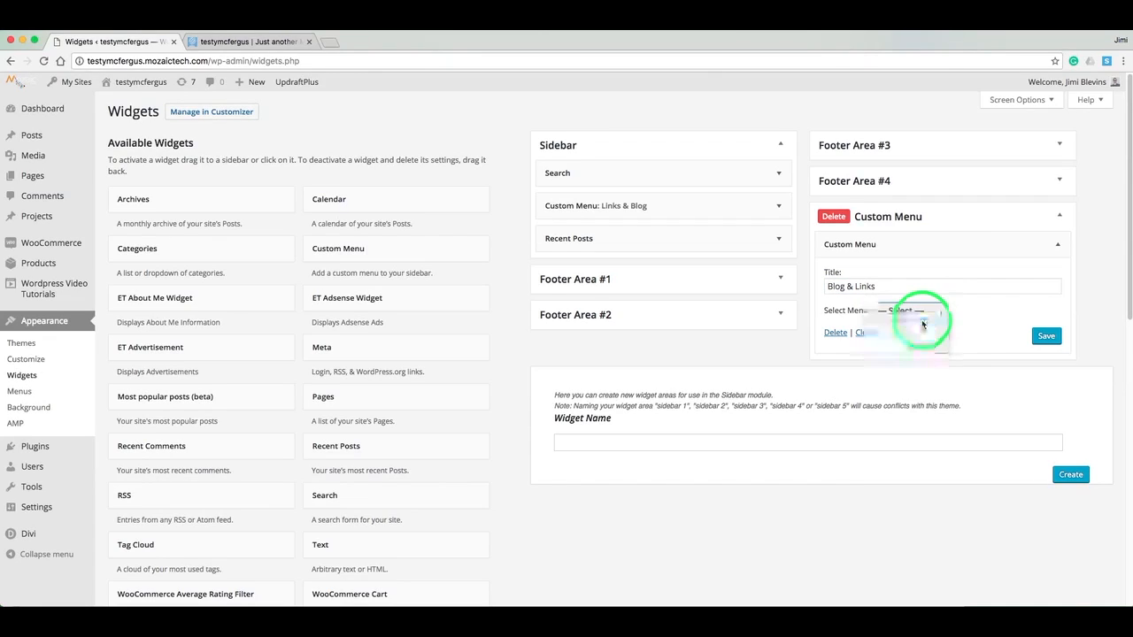
{"action": "left_click", "coordinate": [1045, 336]}
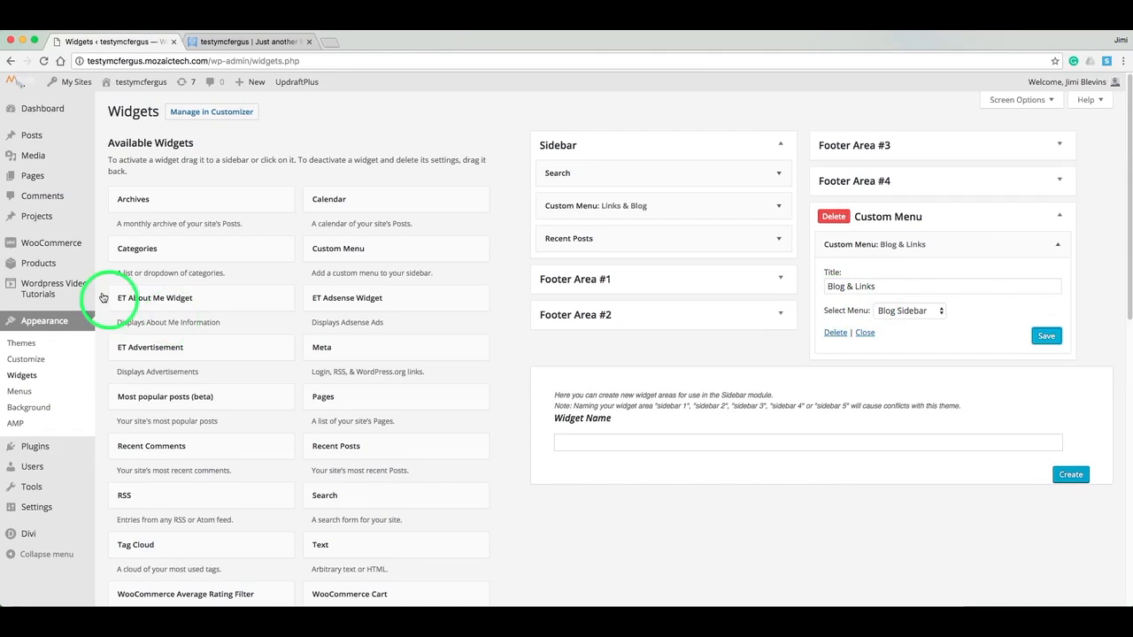
Step: Create and publish a page titled Fun With Menus!, enable the Divi Builder and insert a row with 3/4 and 1/4 columns
{"action": "mouse_move", "coordinate": [39, 186]}
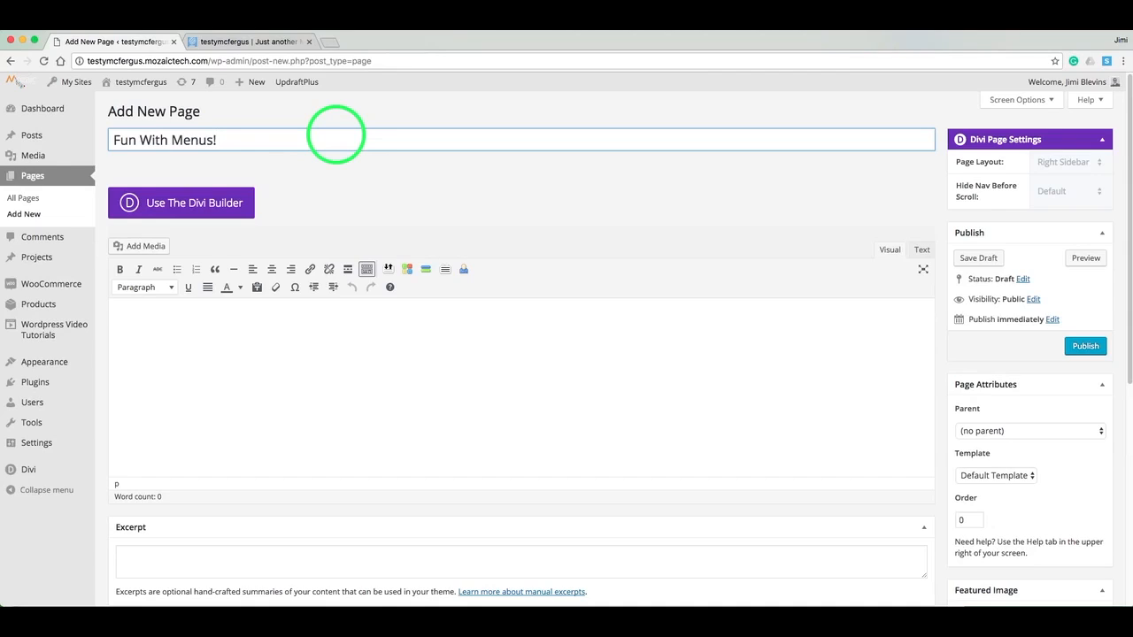
{"action": "left_click", "coordinate": [233, 198]}
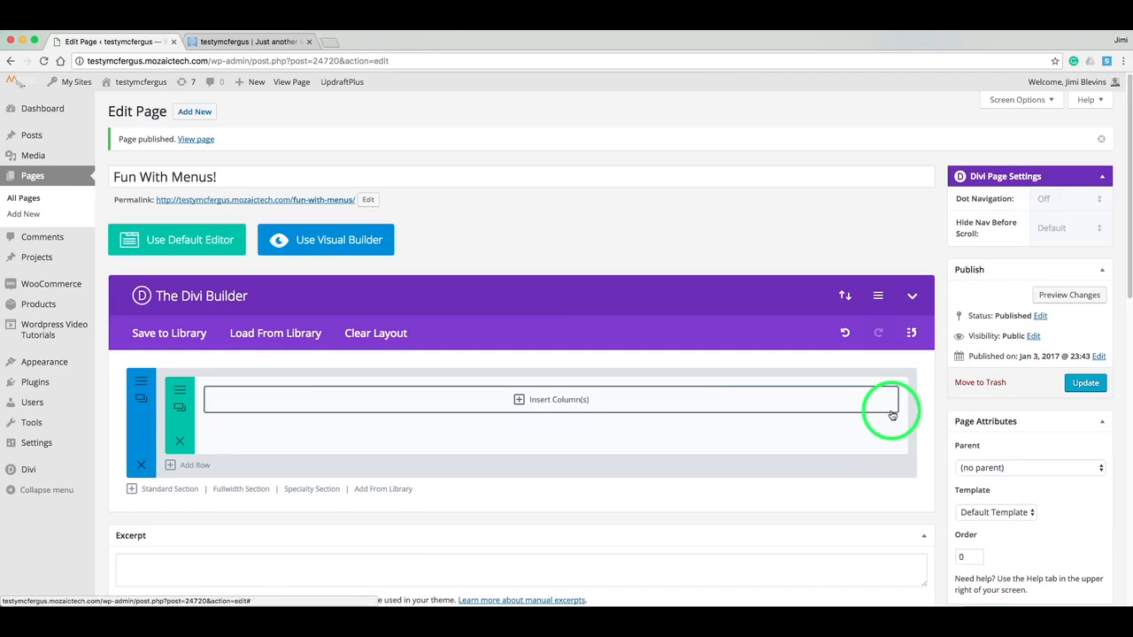
{"action": "left_click", "coordinate": [558, 404]}
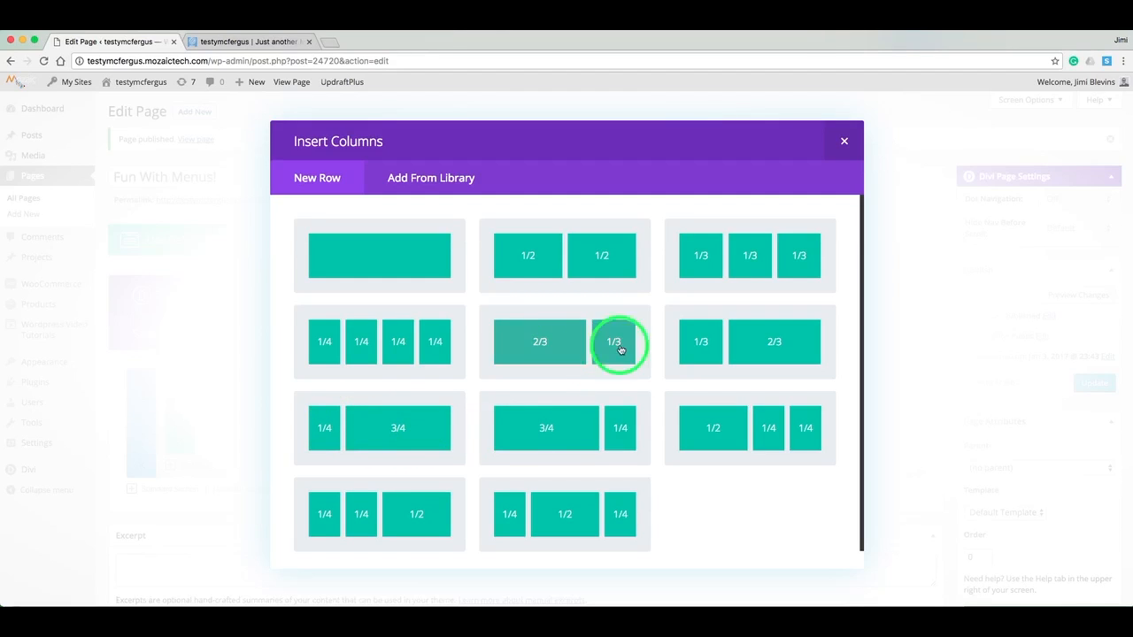
{"action": "left_click", "coordinate": [581, 434]}
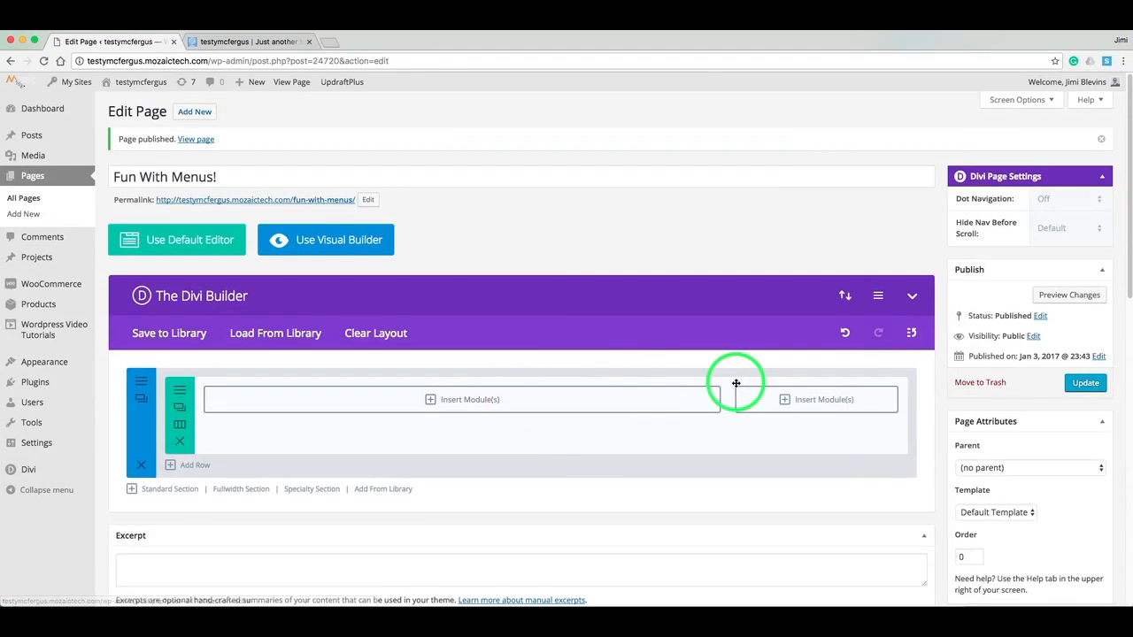
Step: Add a Sidebar module to the 1/4 column, set its widget area to Custom Menu, and save it
{"action": "left_click", "coordinate": [818, 403]}
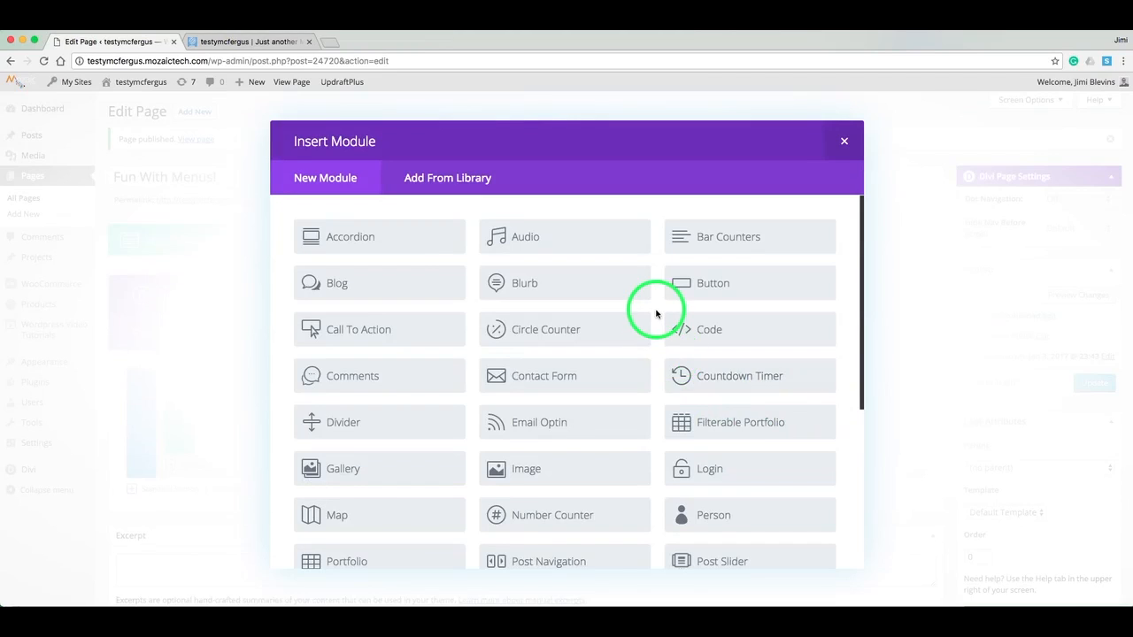
{"action": "scroll", "coordinate": [657, 312], "scroll_direction": "down", "scroll_amount": 5}
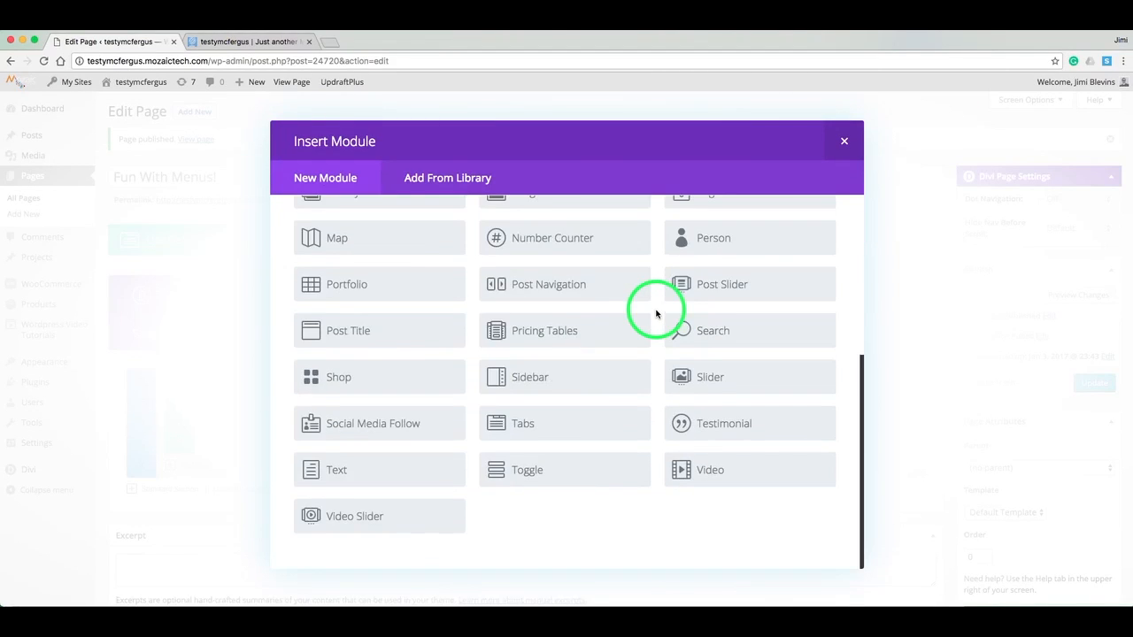
{"action": "left_click", "coordinate": [570, 378]}
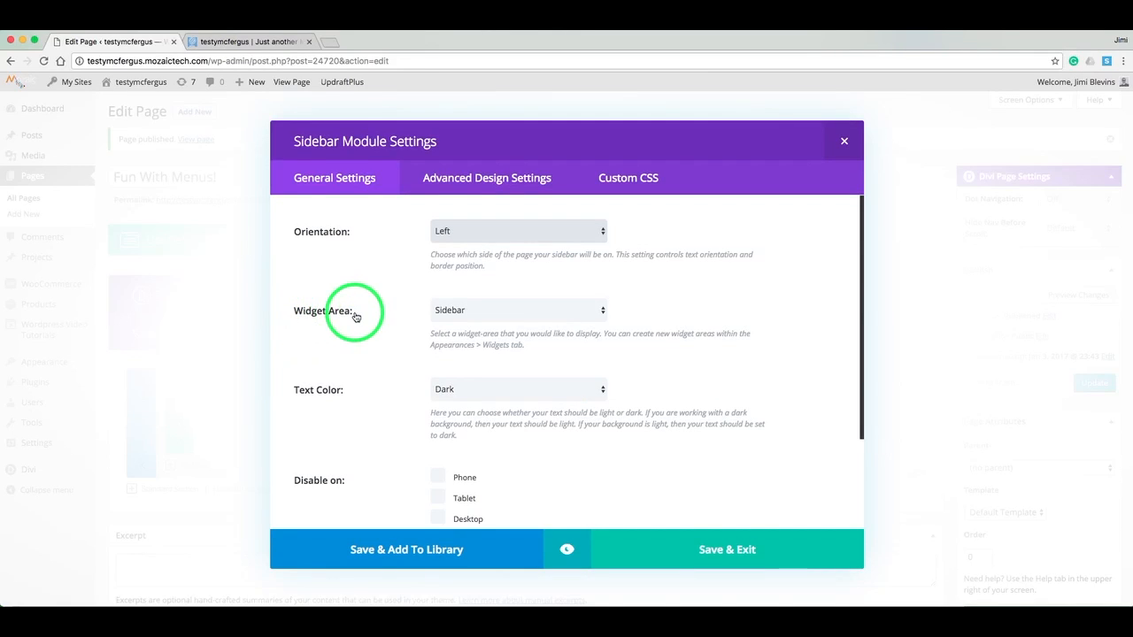
{"action": "left_click", "coordinate": [500, 312]}
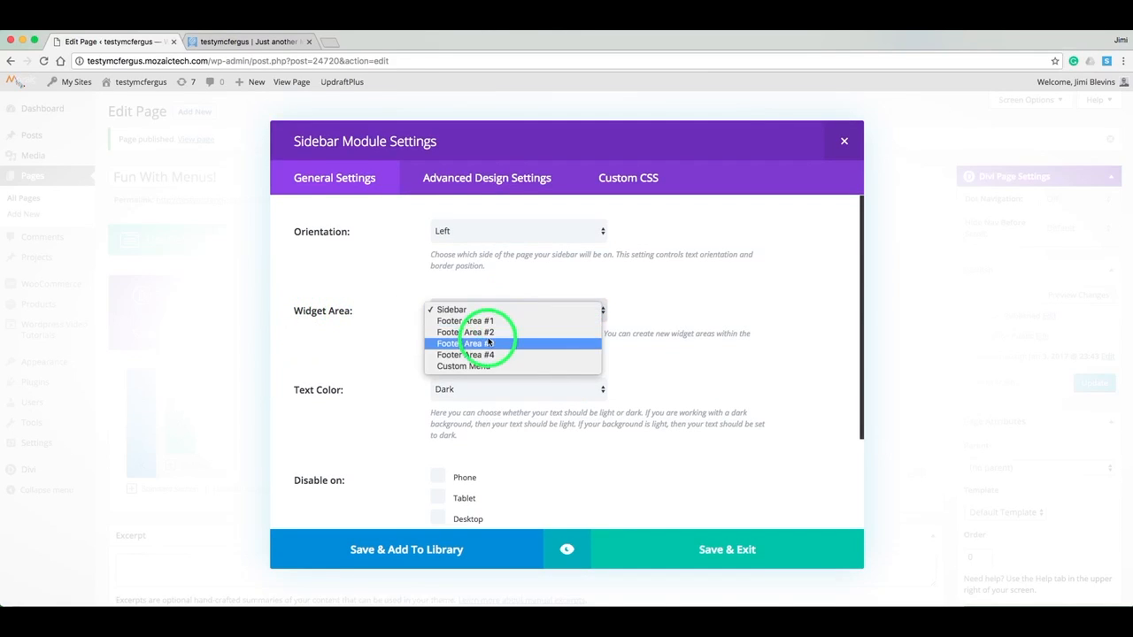
{"action": "left_click", "coordinate": [474, 366]}
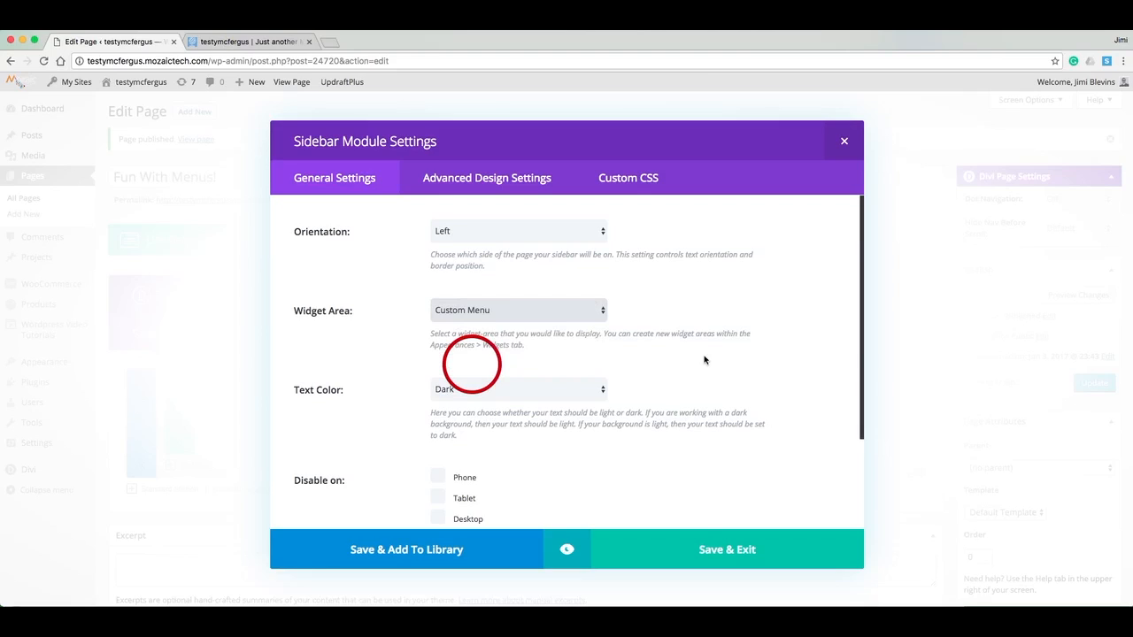
{"action": "left_click", "coordinate": [729, 551]}
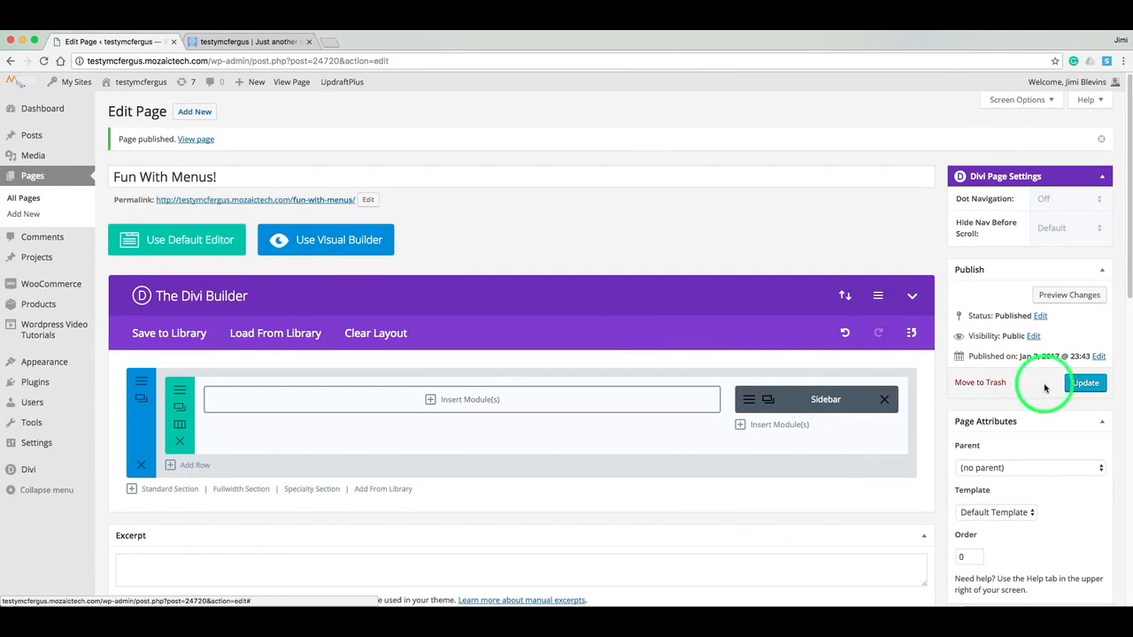
Step: Add an Image module to the 3/4 column using 13-2.jpg from the media library, save it and update the page
{"action": "left_click", "coordinate": [481, 400]}
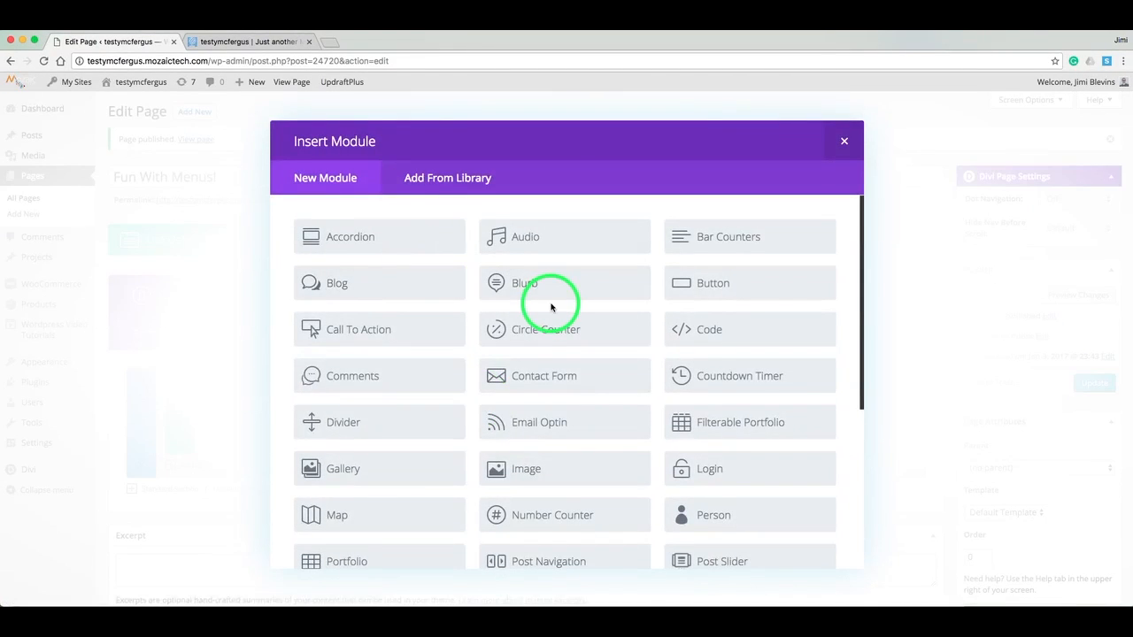
{"action": "left_click", "coordinate": [554, 470]}
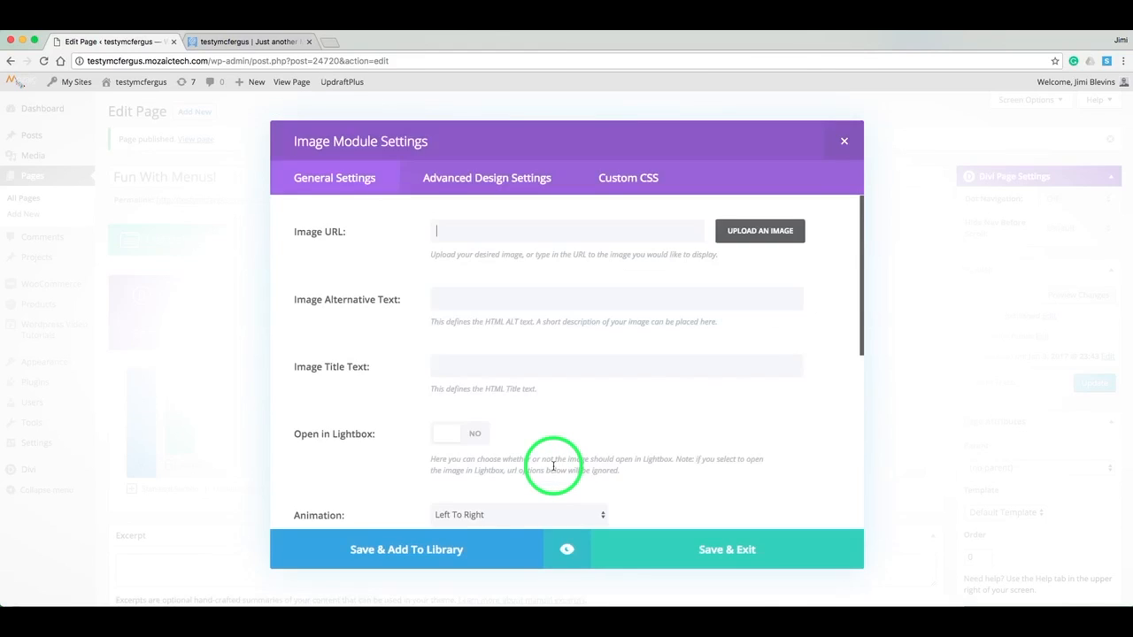
{"action": "left_click", "coordinate": [745, 239]}
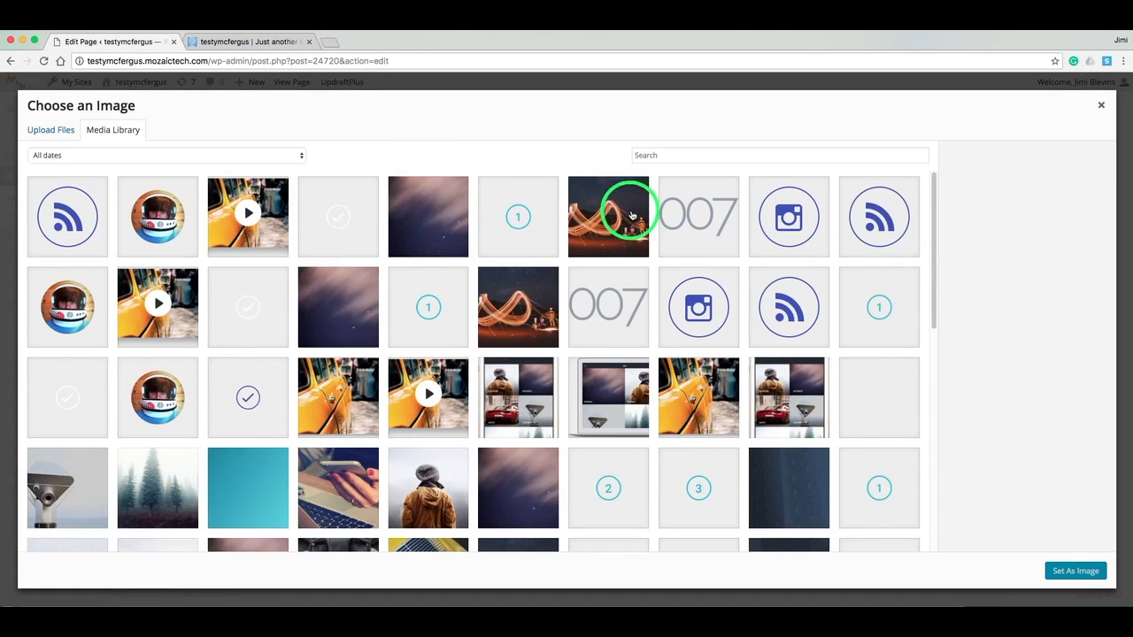
{"action": "left_click", "coordinate": [638, 214]}
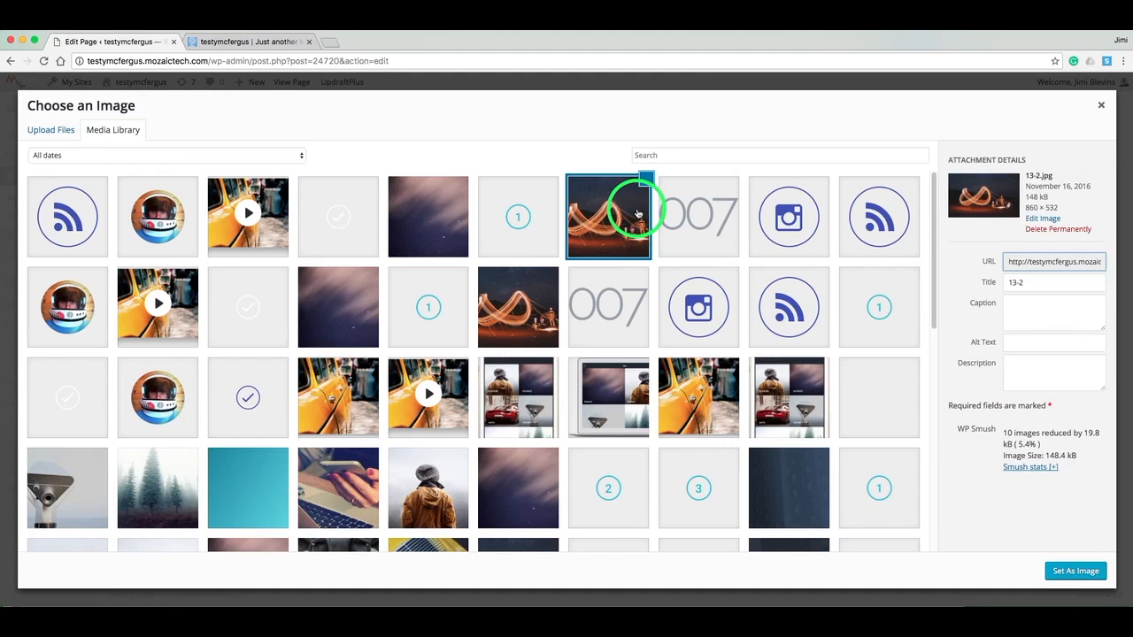
{"action": "left_click", "coordinate": [1069, 569]}
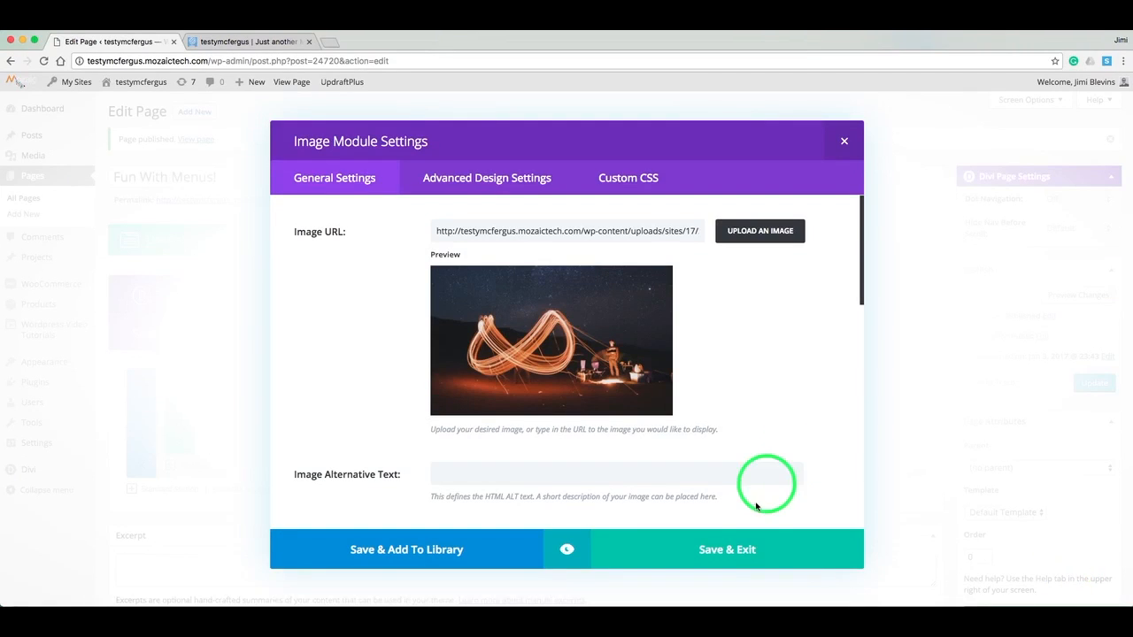
{"action": "left_click", "coordinate": [748, 548]}
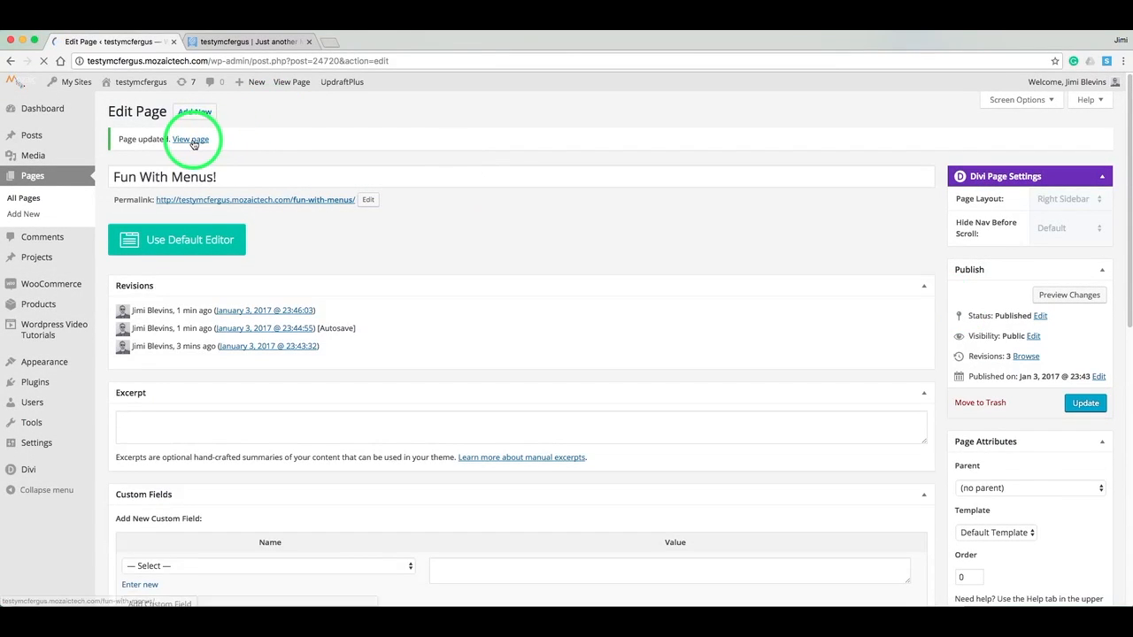
Step: Open the live Fun With Menus! page in a new tab, check its image and Blog & Links menu, and return to the editor
{"action": "right_click", "coordinate": [192, 141]}
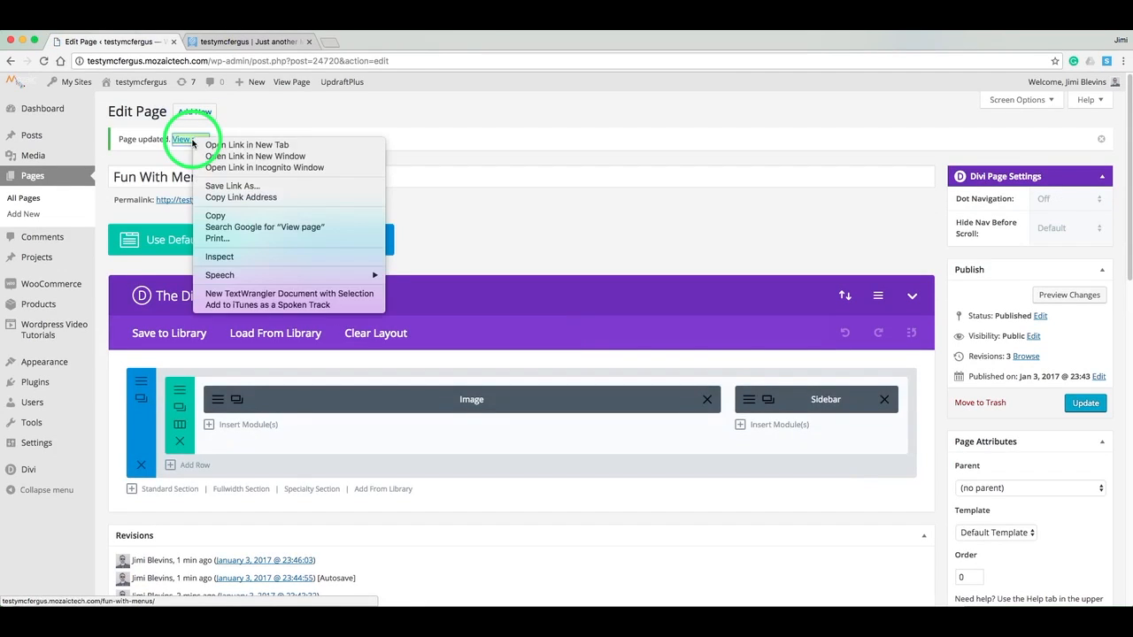
{"action": "left_click", "coordinate": [214, 145]}
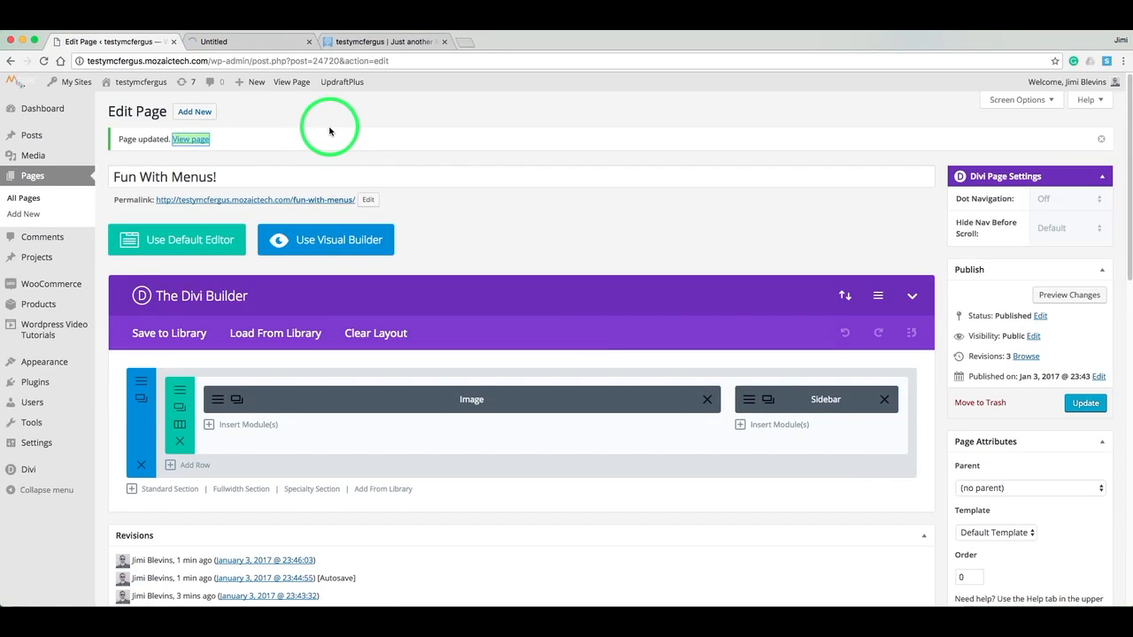
{"action": "left_click", "coordinate": [257, 42]}
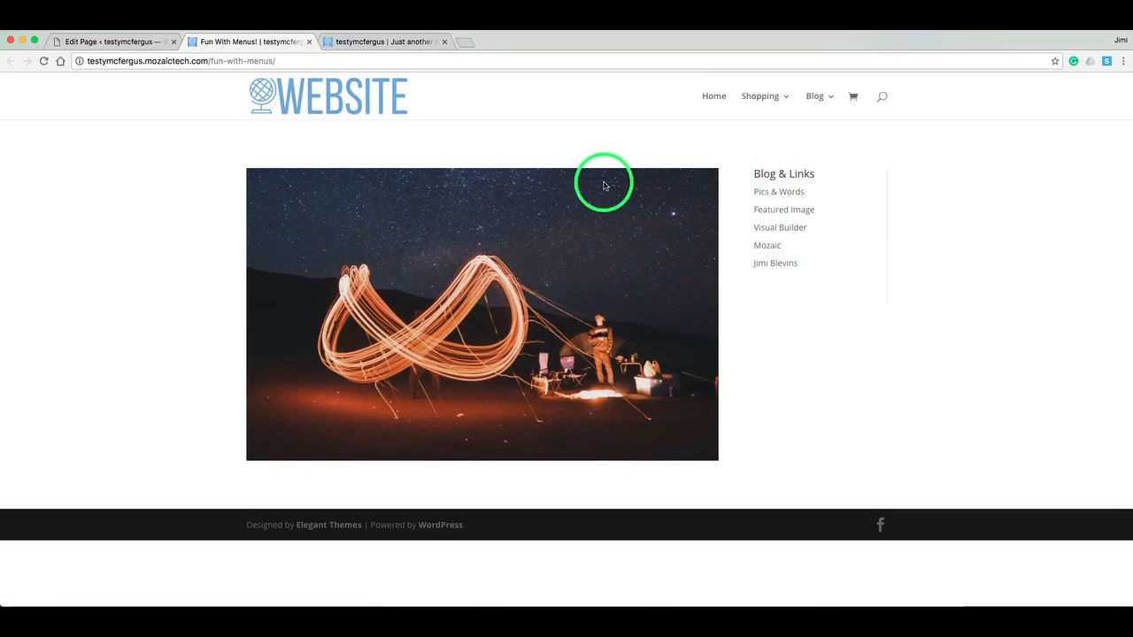
{"action": "left_click", "coordinate": [108, 48]}
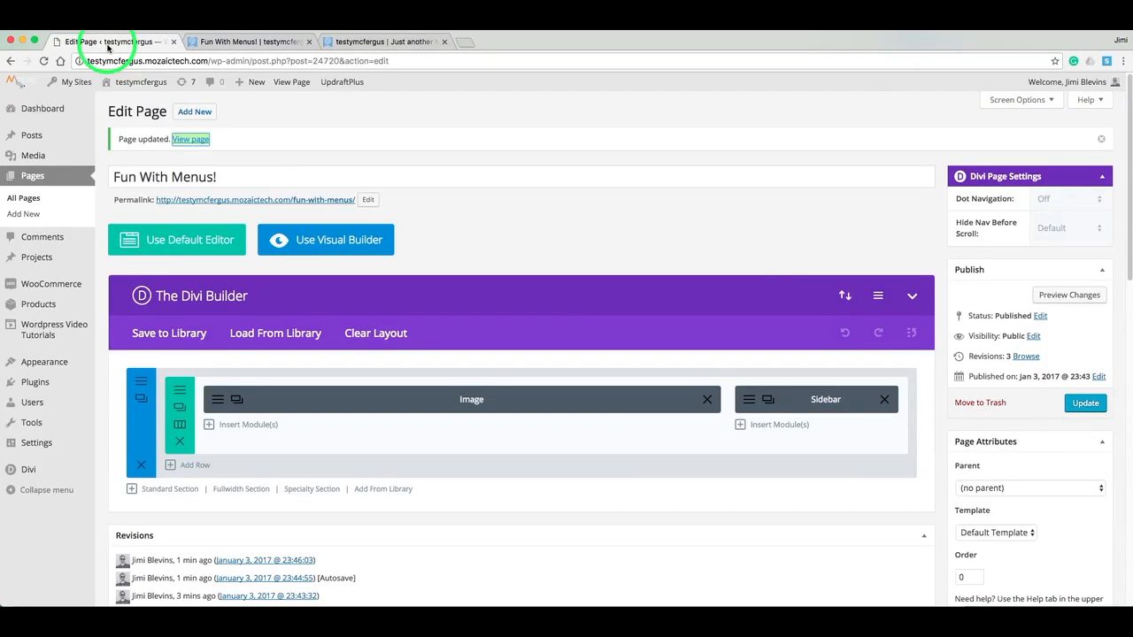
Step: Add a fullwidth section below the existing one and insert a Fullwidth Menu module using the Top Navigation menu
{"action": "scroll", "coordinate": [664, 272], "scroll_direction": "down", "scroll_amount": 5}
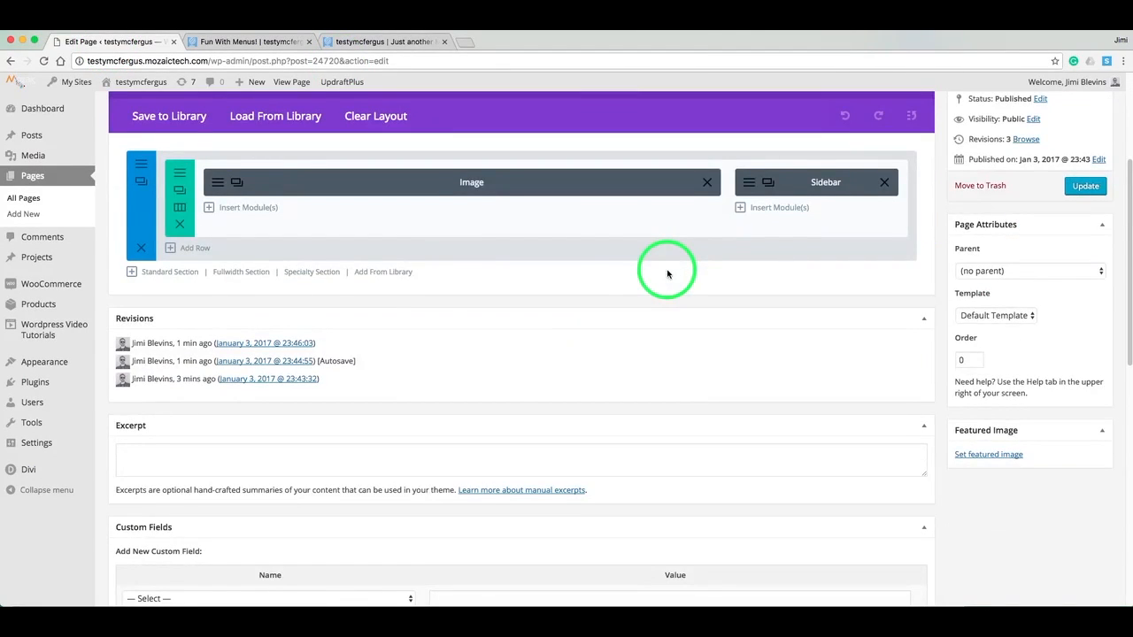
{"action": "left_click", "coordinate": [247, 278]}
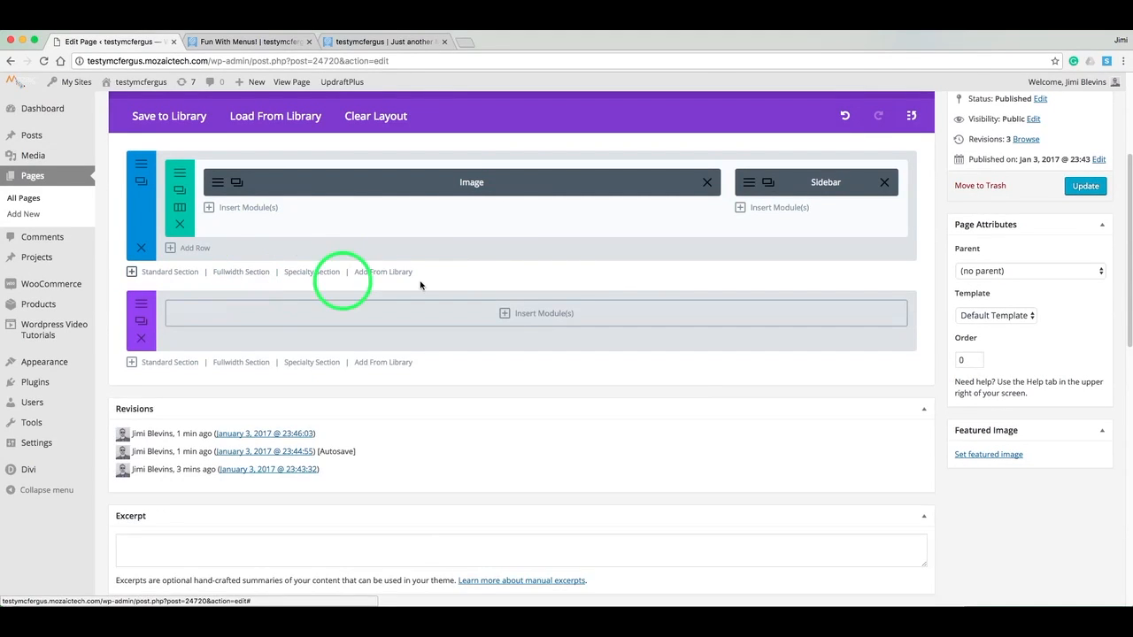
{"action": "left_click", "coordinate": [549, 315]}
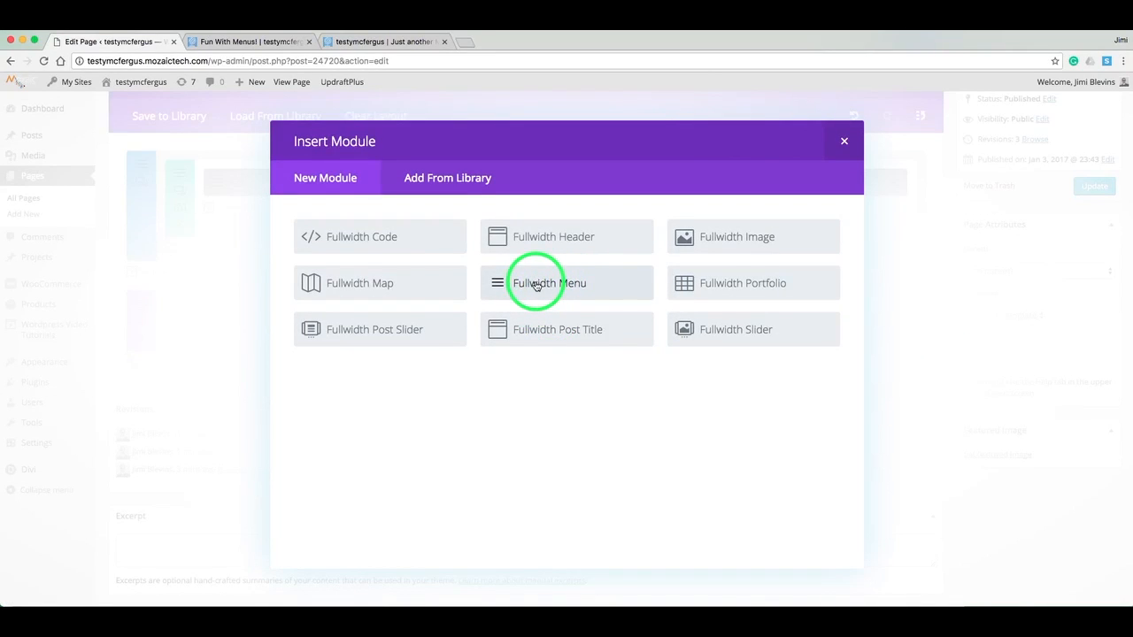
{"action": "left_click", "coordinate": [535, 283]}
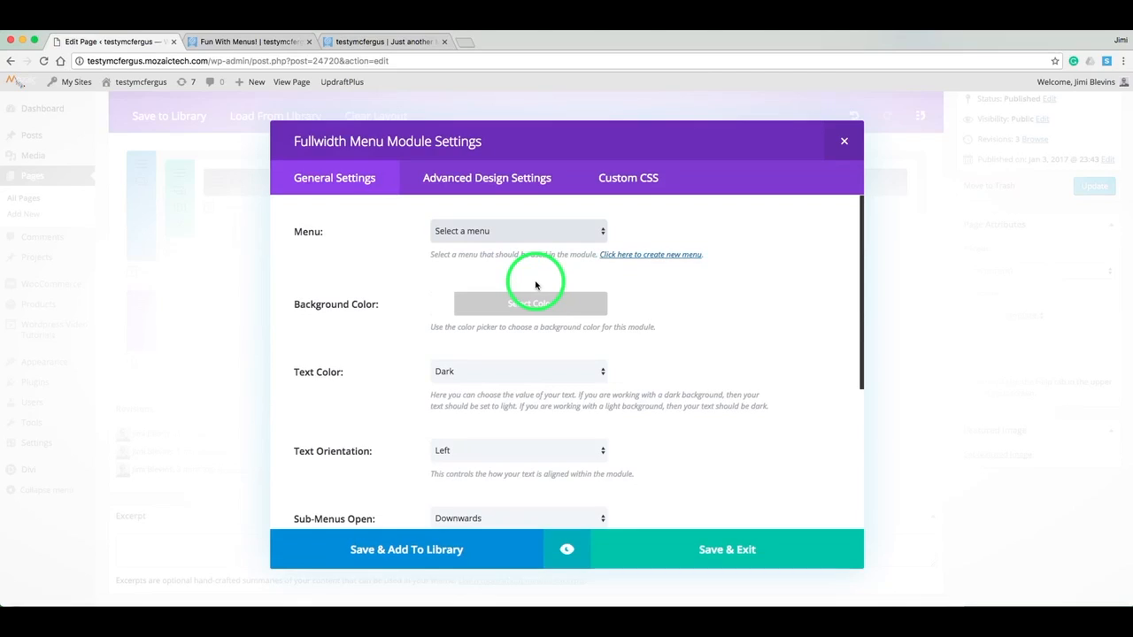
{"action": "left_click", "coordinate": [474, 232]}
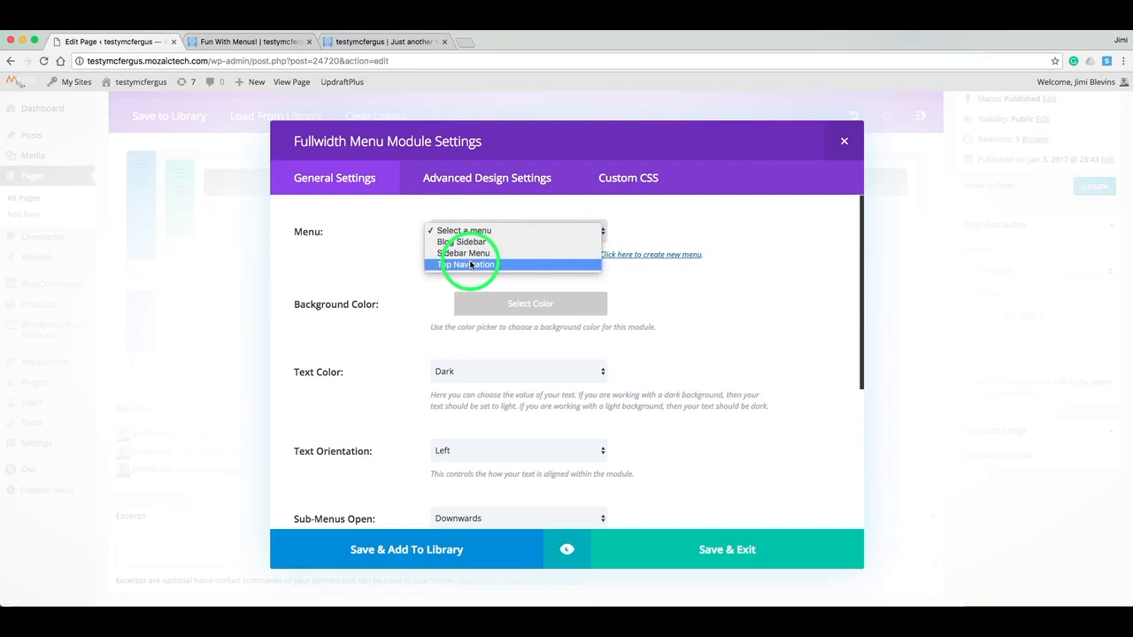
{"action": "left_click", "coordinate": [471, 264]}
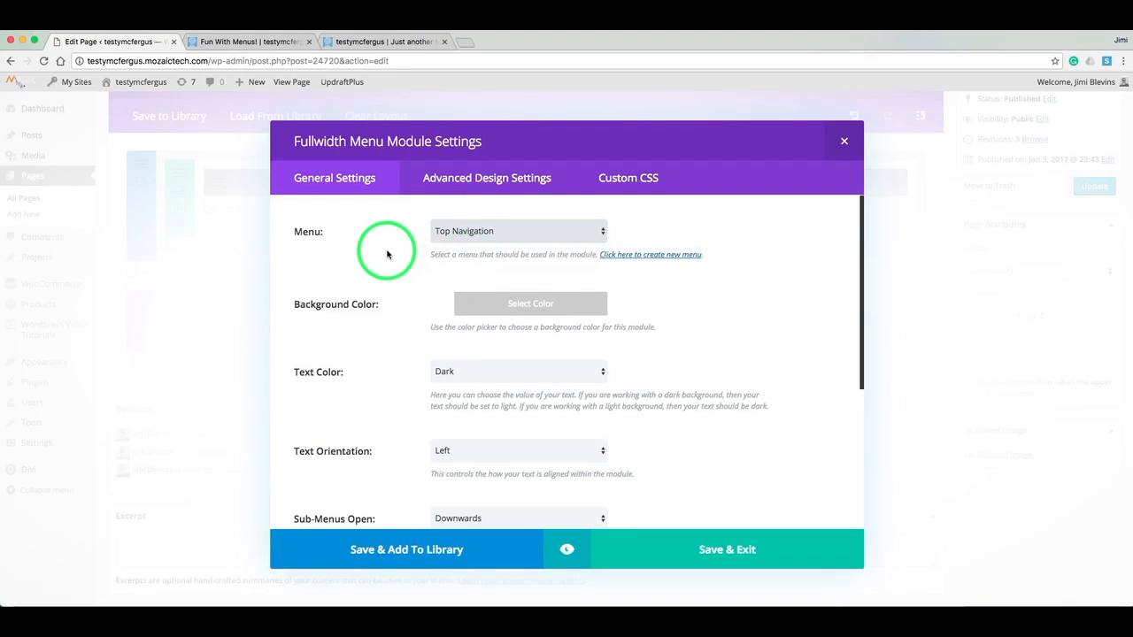
Step: Give the menu module a #383838 background and Light text, save it and update the page
{"action": "left_click", "coordinate": [440, 306]}
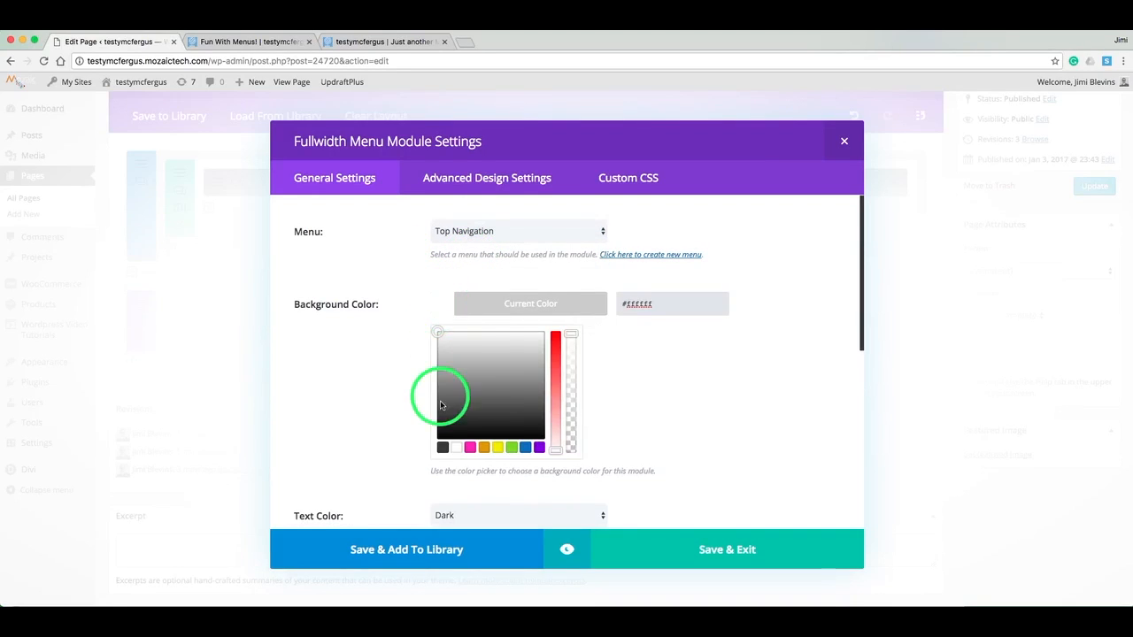
{"action": "left_click", "coordinate": [443, 447]}
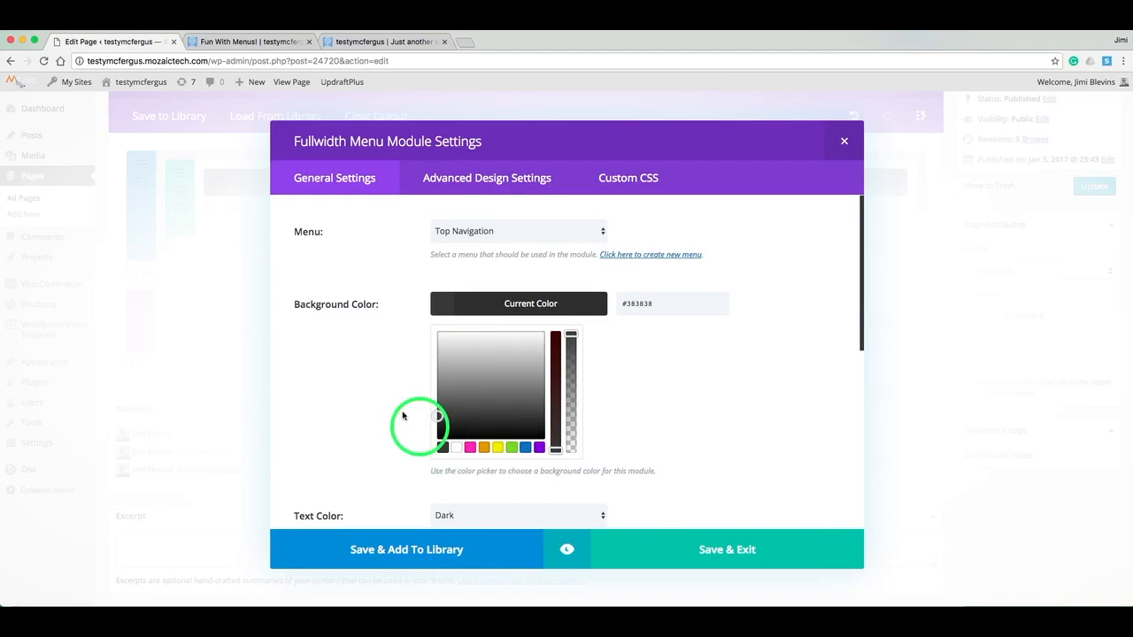
{"action": "left_click", "coordinate": [440, 304]}
{"action": "left_click", "coordinate": [460, 375]}
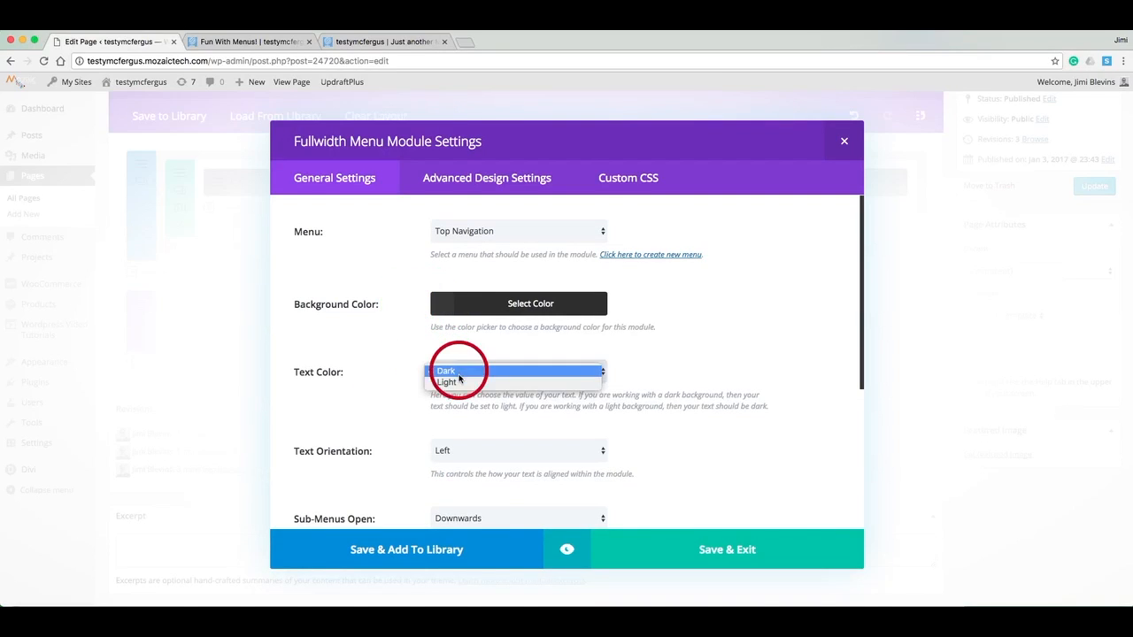
{"action": "left_click", "coordinate": [461, 389]}
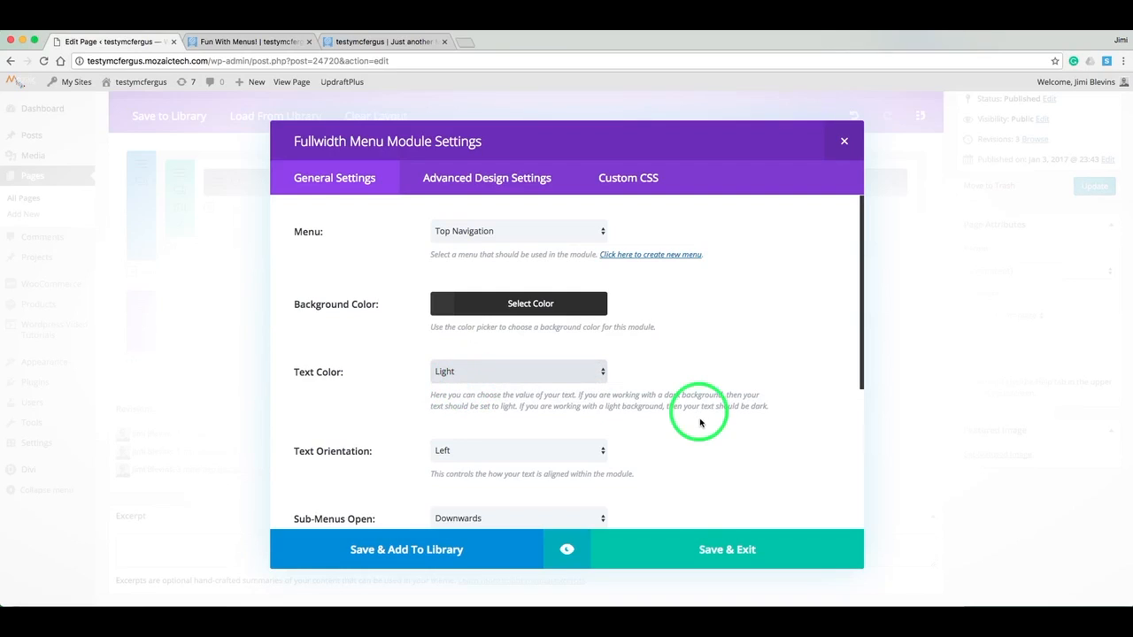
{"action": "left_click", "coordinate": [726, 550]}
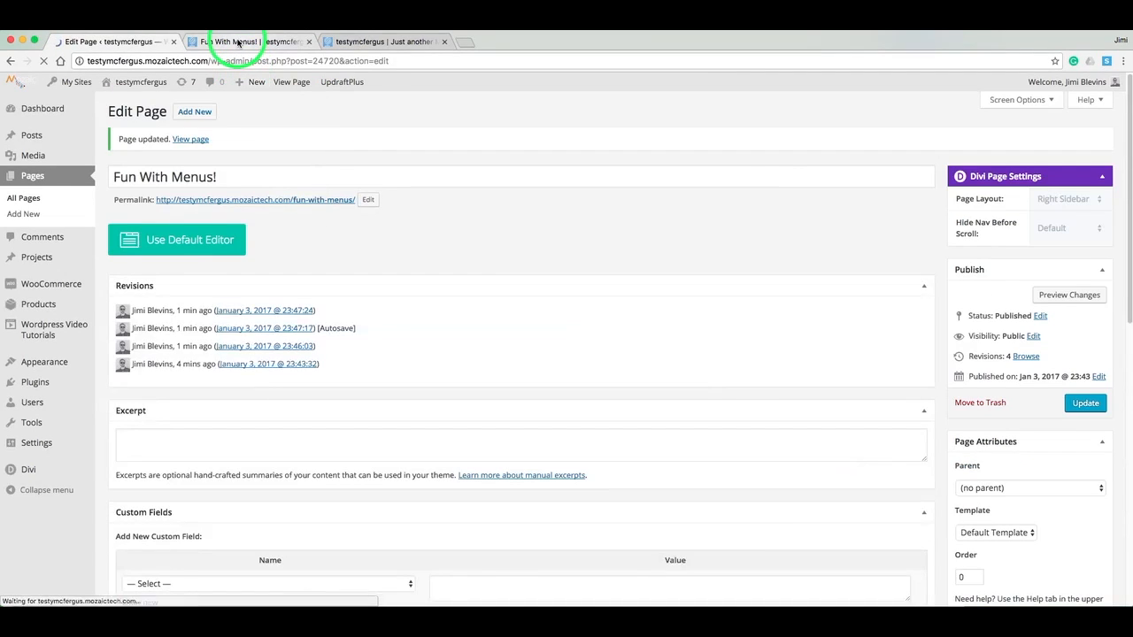
Step: Reload the live Fun With Menus! page and examine the fullwidth menu and its dropdowns beneath the image
{"action": "left_click", "coordinate": [237, 41]}
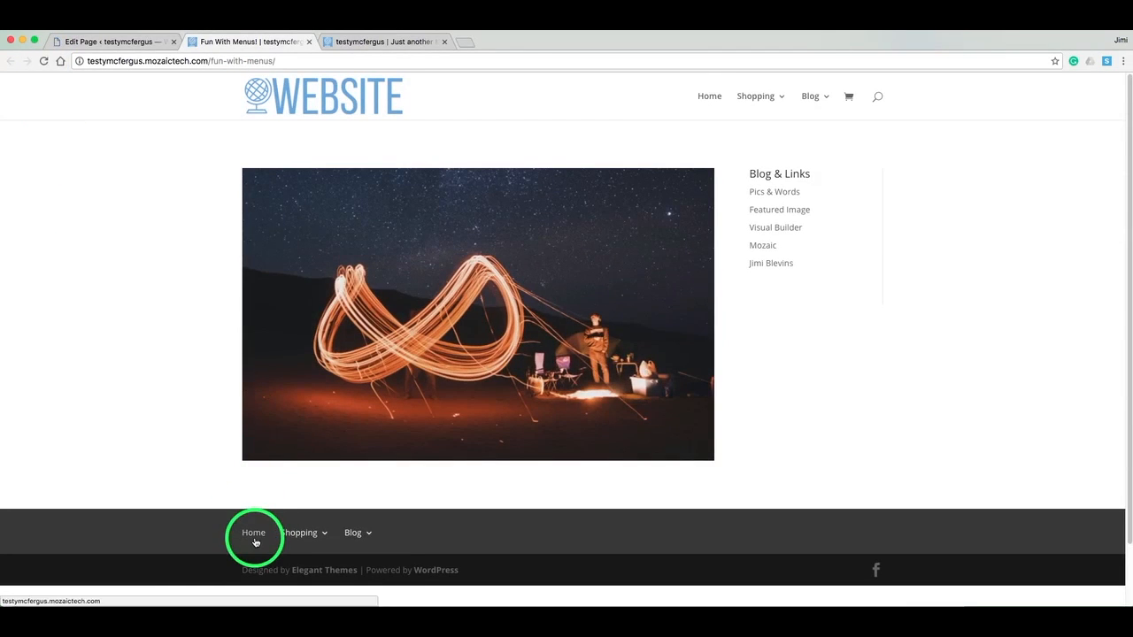
{"action": "mouse_move", "coordinate": [298, 534]}
{"action": "scroll", "coordinate": [311, 531], "scroll_direction": "down", "scroll_amount": 2}
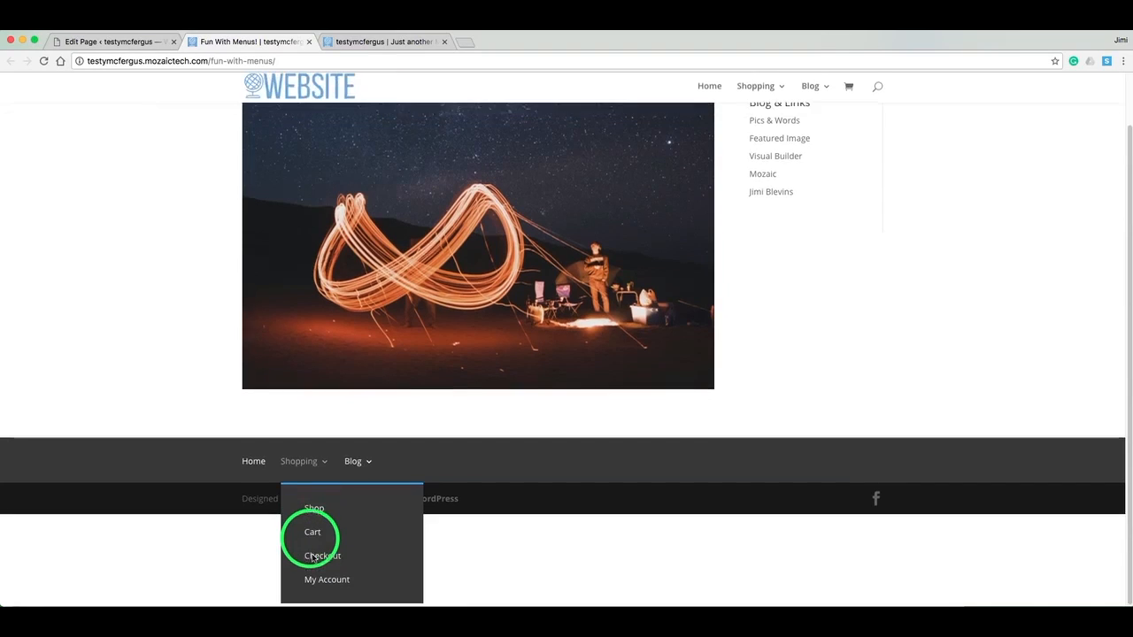
{"action": "scroll", "coordinate": [345, 504], "scroll_direction": "up", "scroll_amount": 2}
{"action": "mouse_move", "coordinate": [364, 539]}
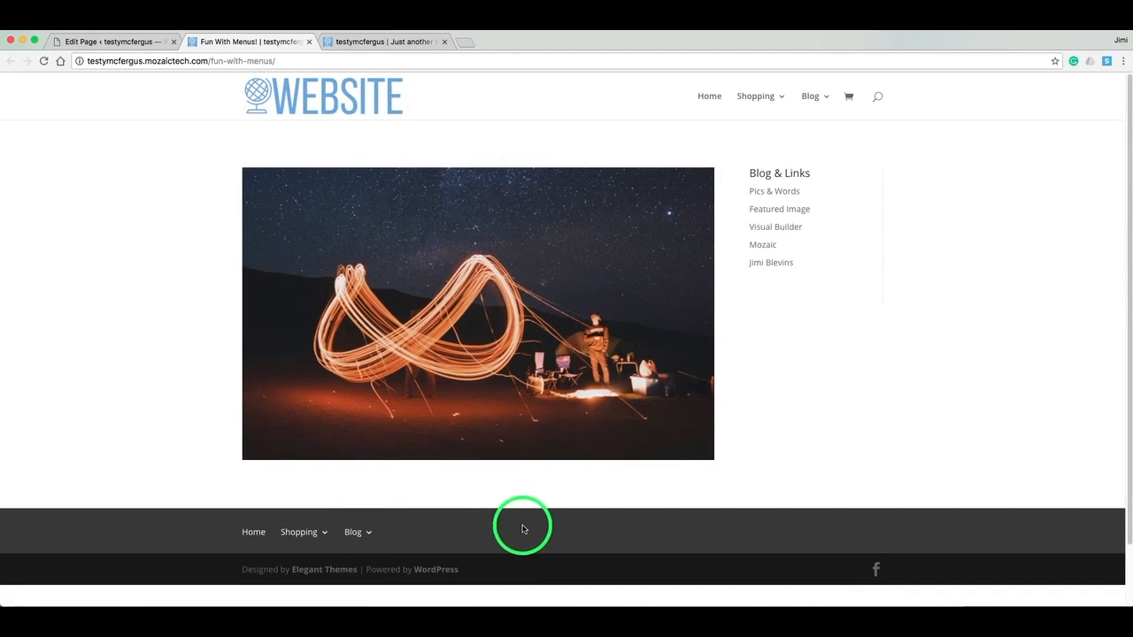
{"action": "scroll", "coordinate": [523, 529], "scroll_direction": "down", "scroll_amount": 2}
{"action": "scroll", "coordinate": [335, 466], "scroll_direction": "up", "scroll_amount": 2}
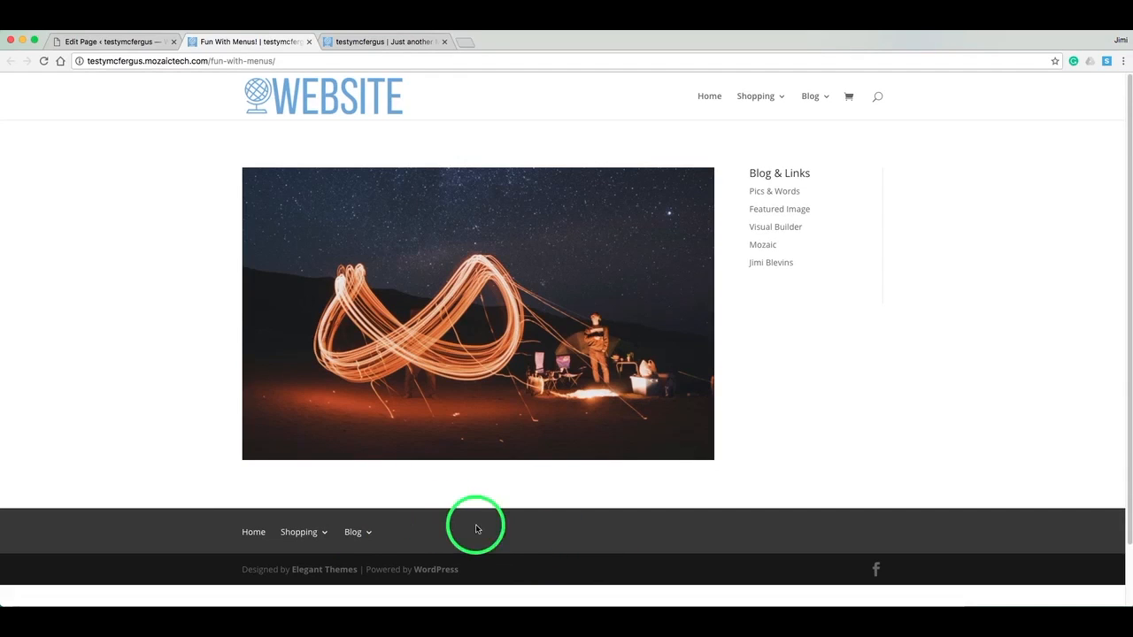
{"action": "mouse_move", "coordinate": [812, 95]}
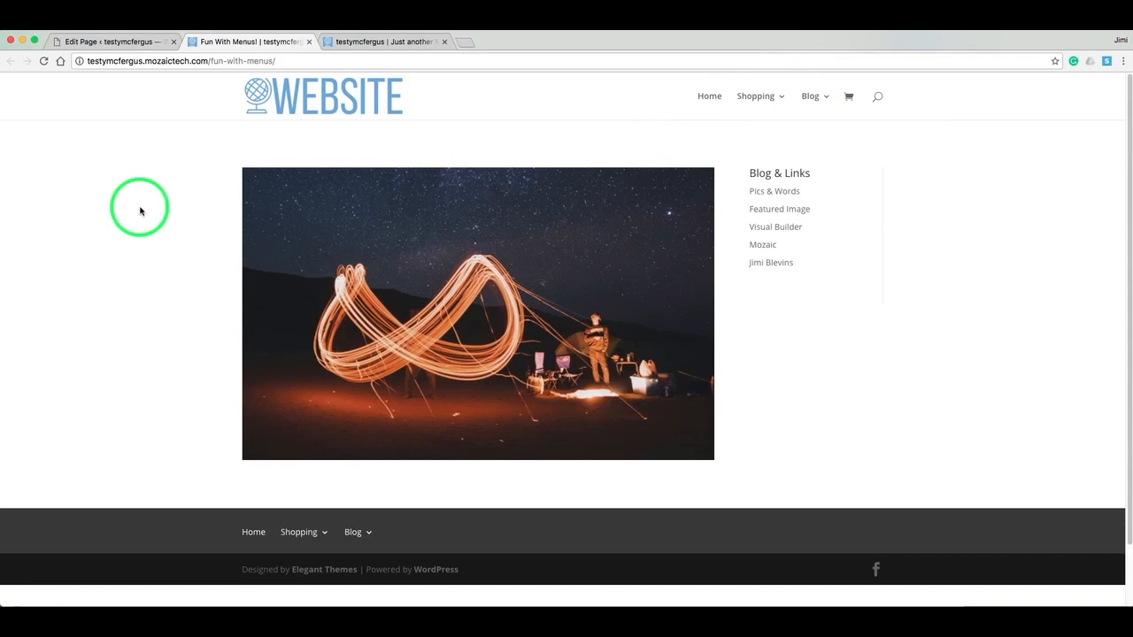